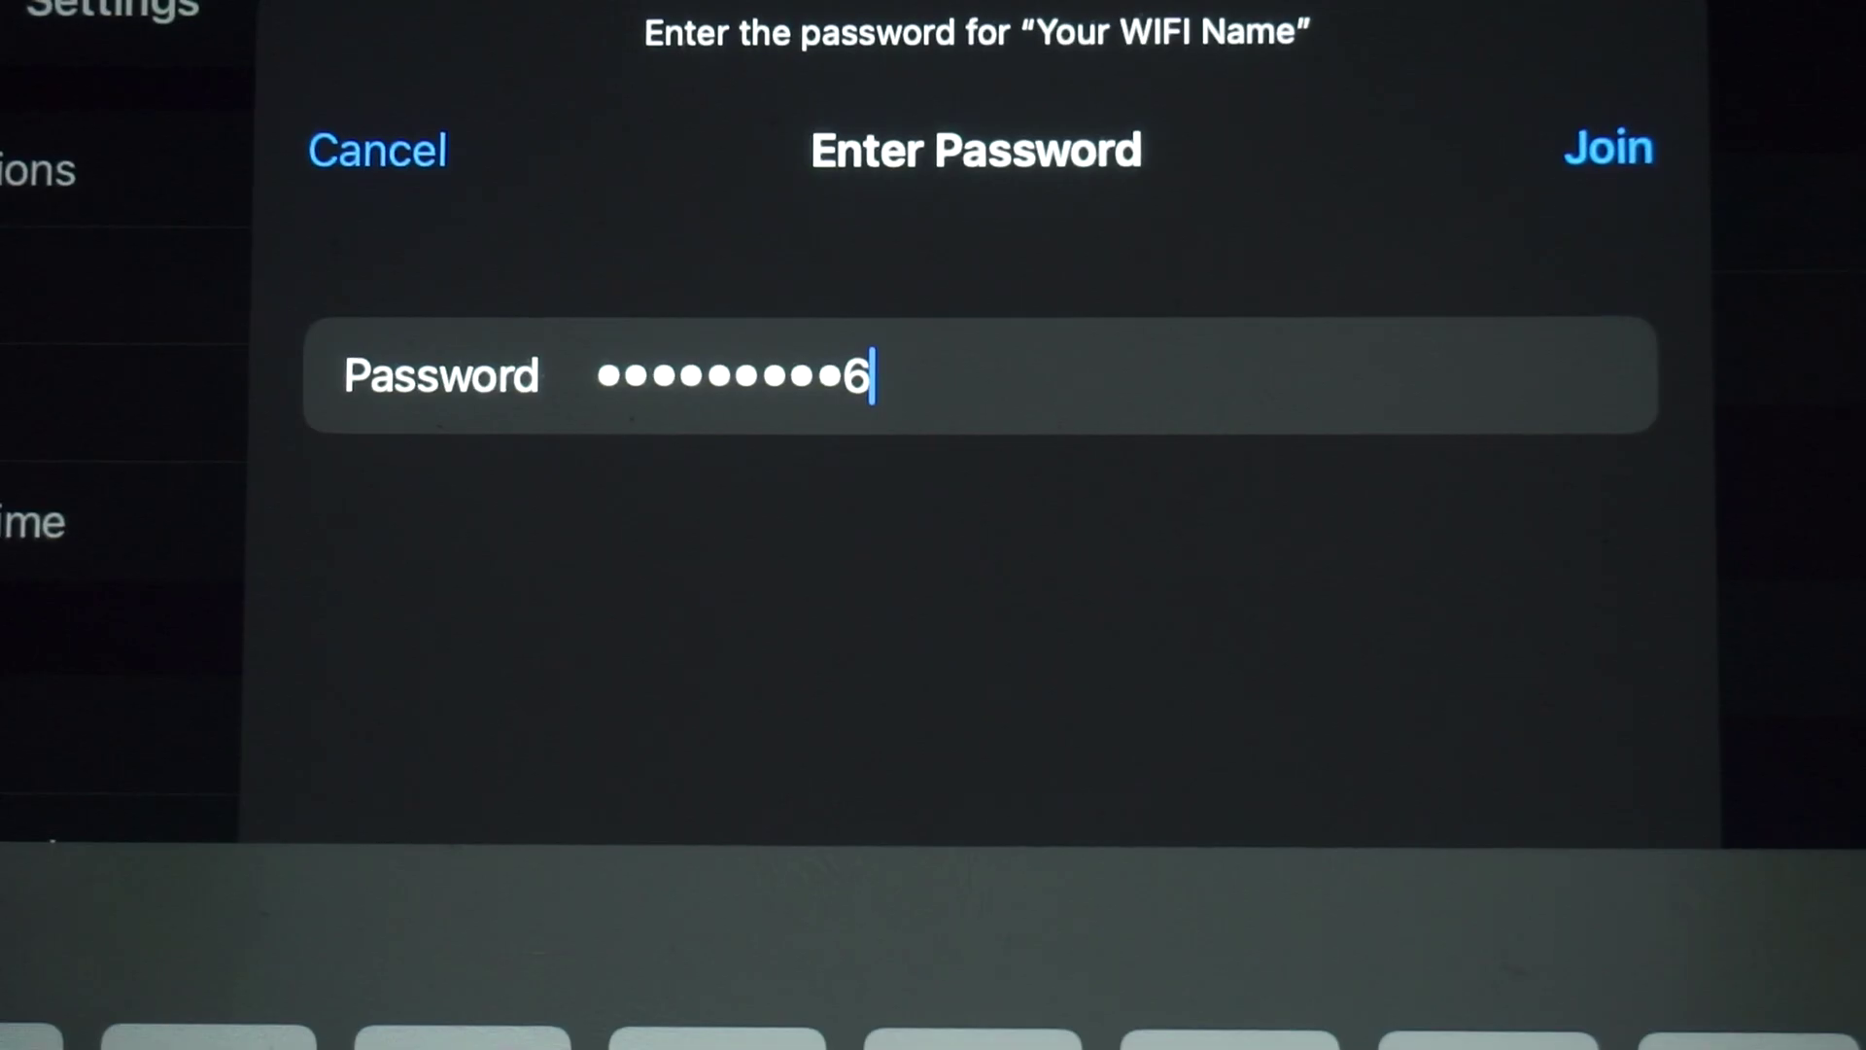
Step: Join the 'Your WIFI Name' network, then enter router address 192.168.2.1 in Edge
{"action": "left_click", "coordinate": [1608, 148]}
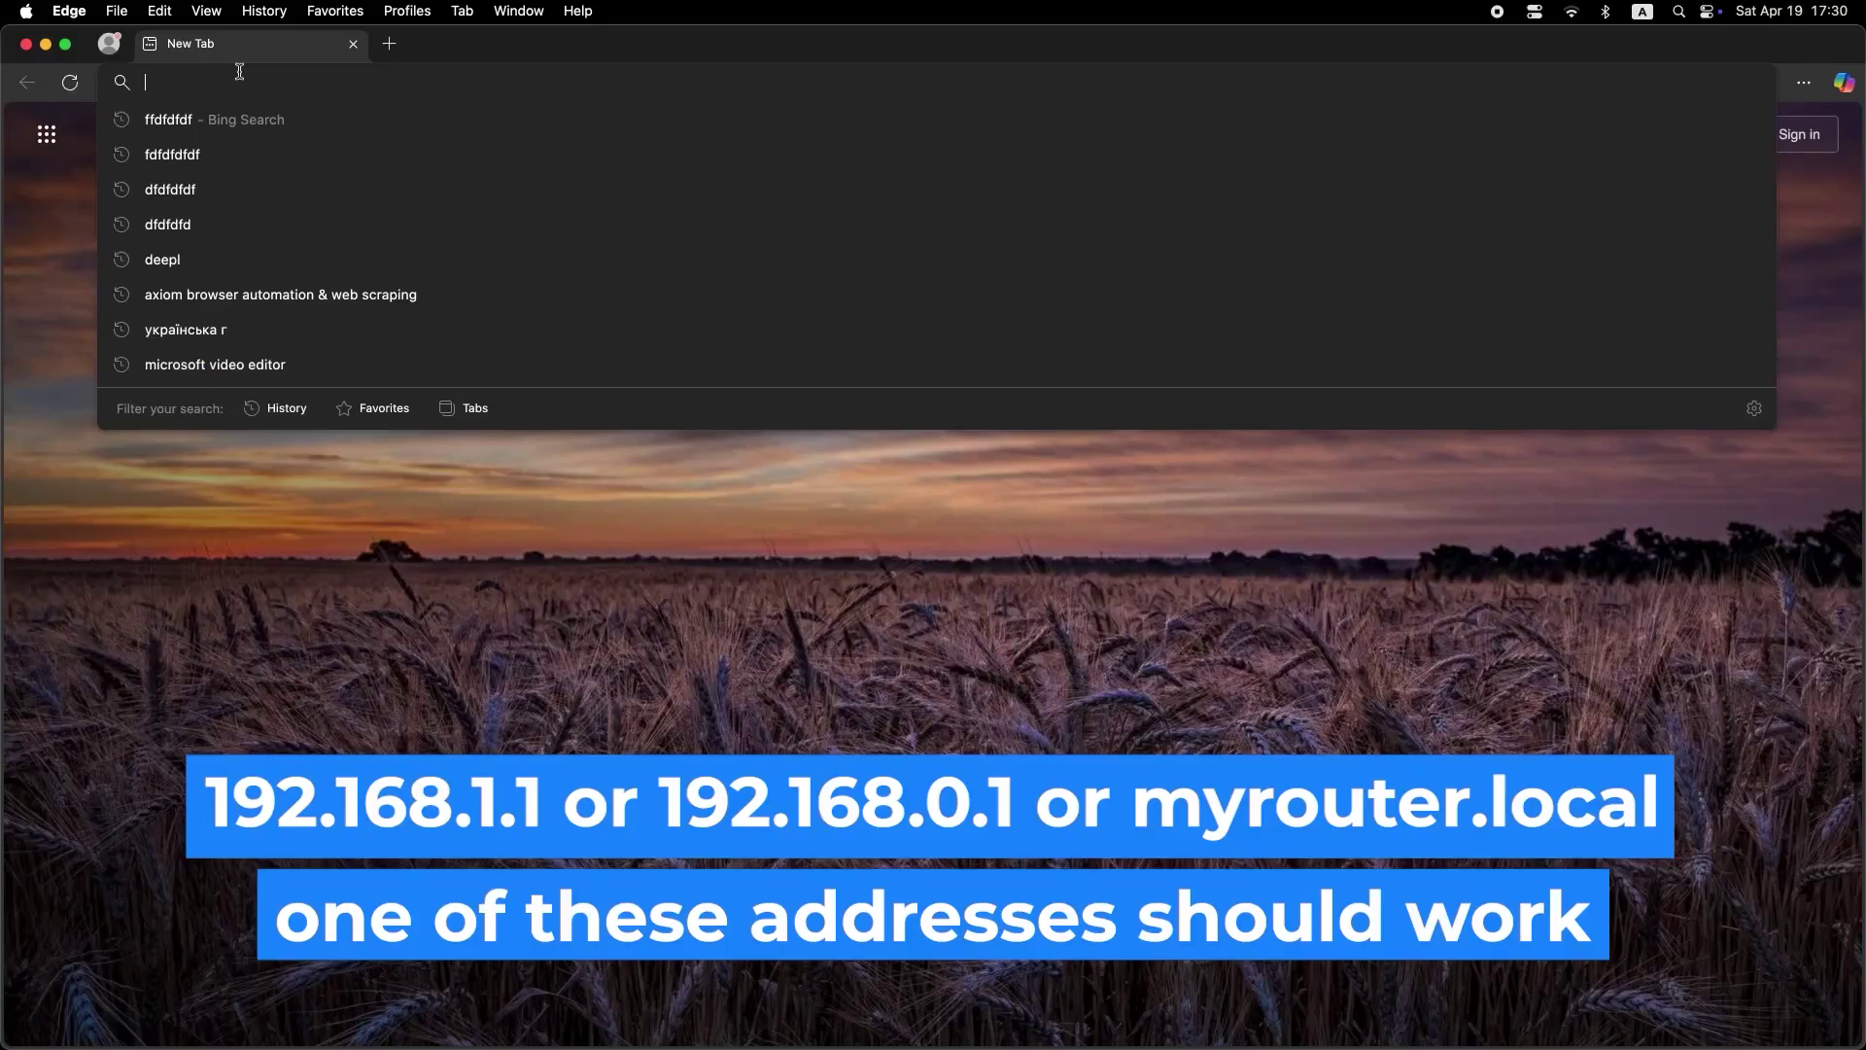
{"action": "type", "text": "192"}
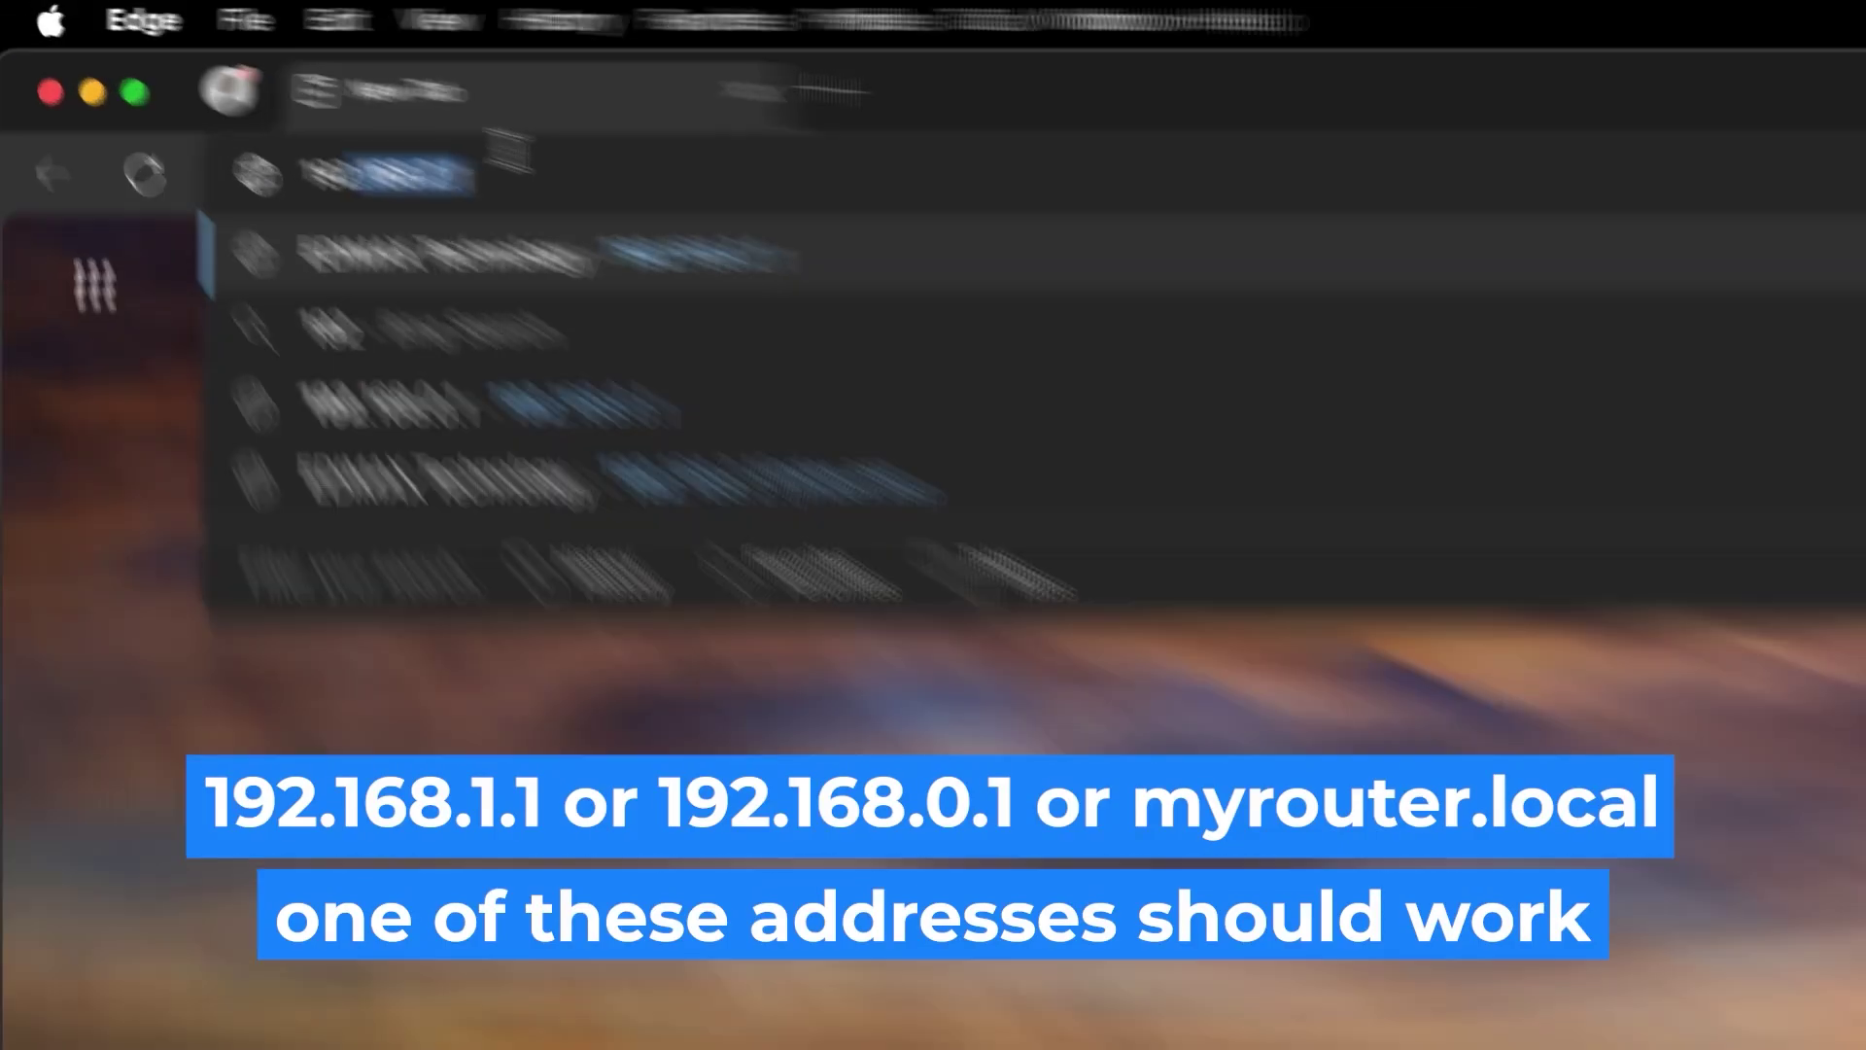
{"action": "type", "text": ".168.2.1"}
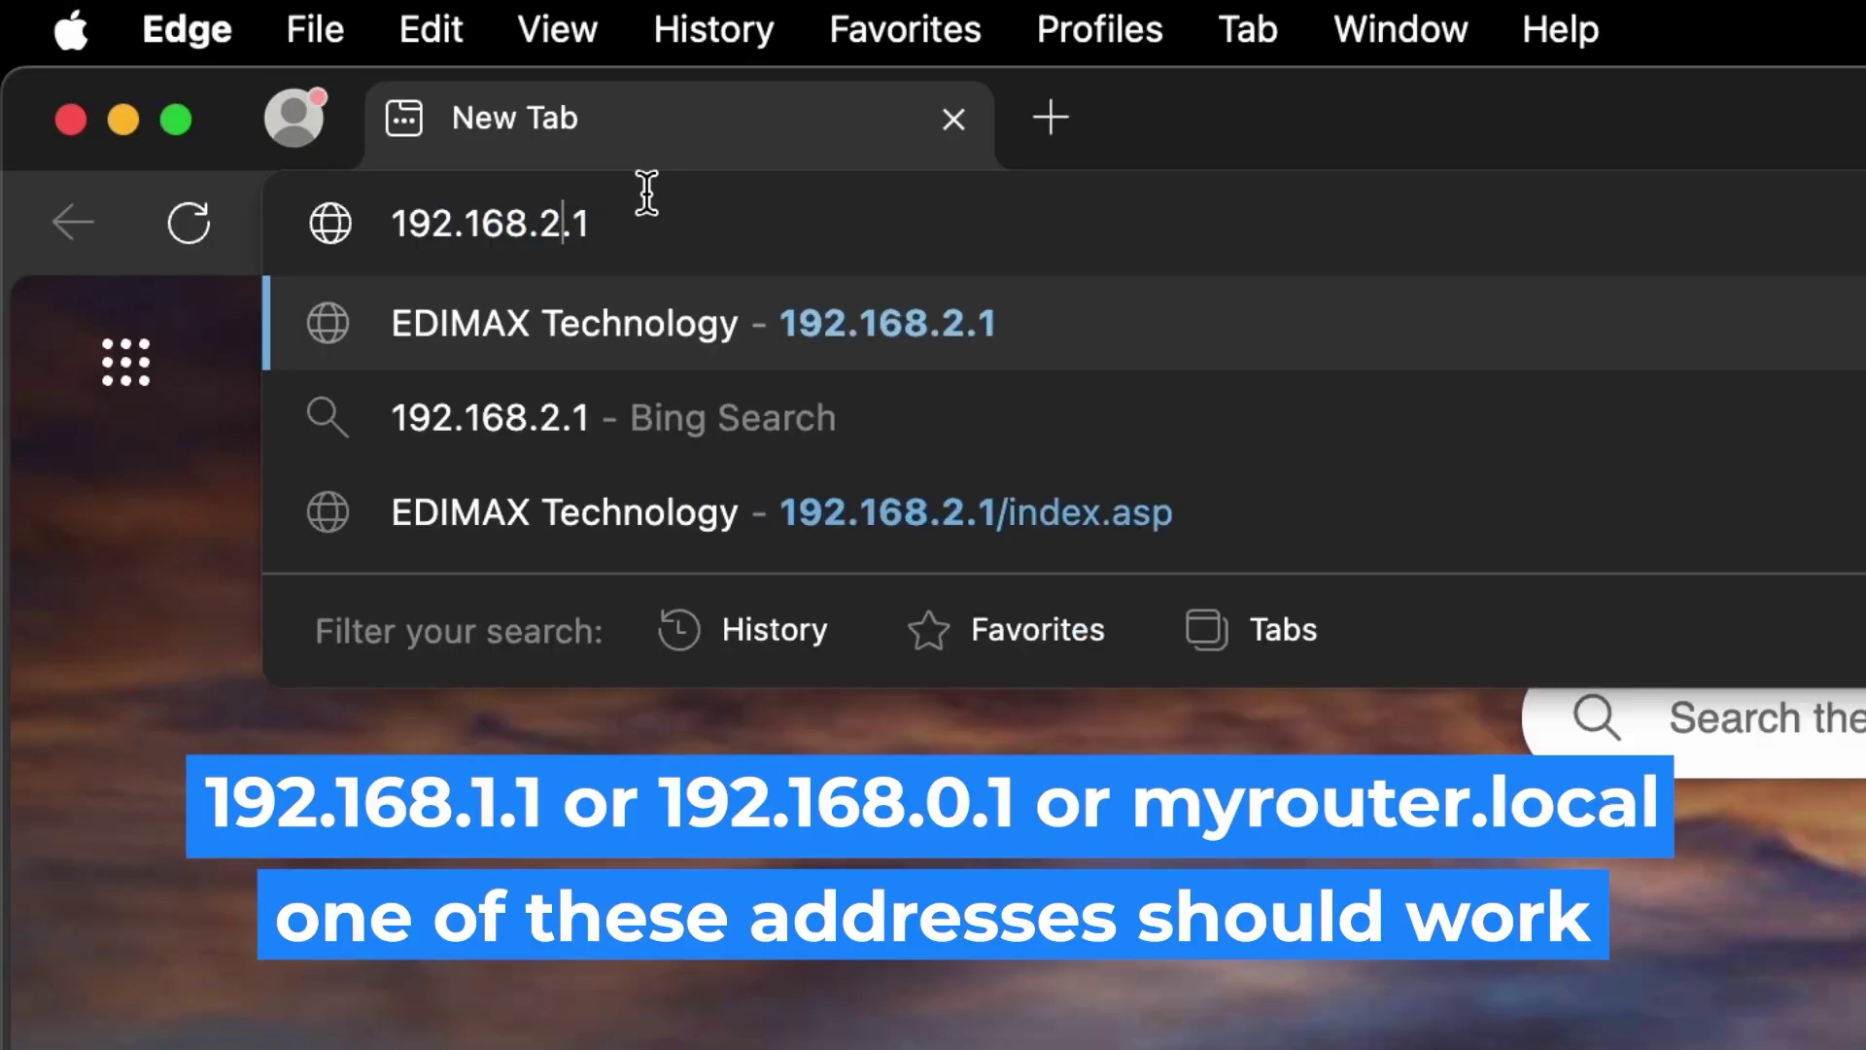
Step: Correct the router address to 192.168.1.1 and load it
{"action": "key", "text": "Left"}
{"action": "key", "text": "Left"}
{"action": "key", "text": "BackSpace"}
{"action": "type", "text": "1"}
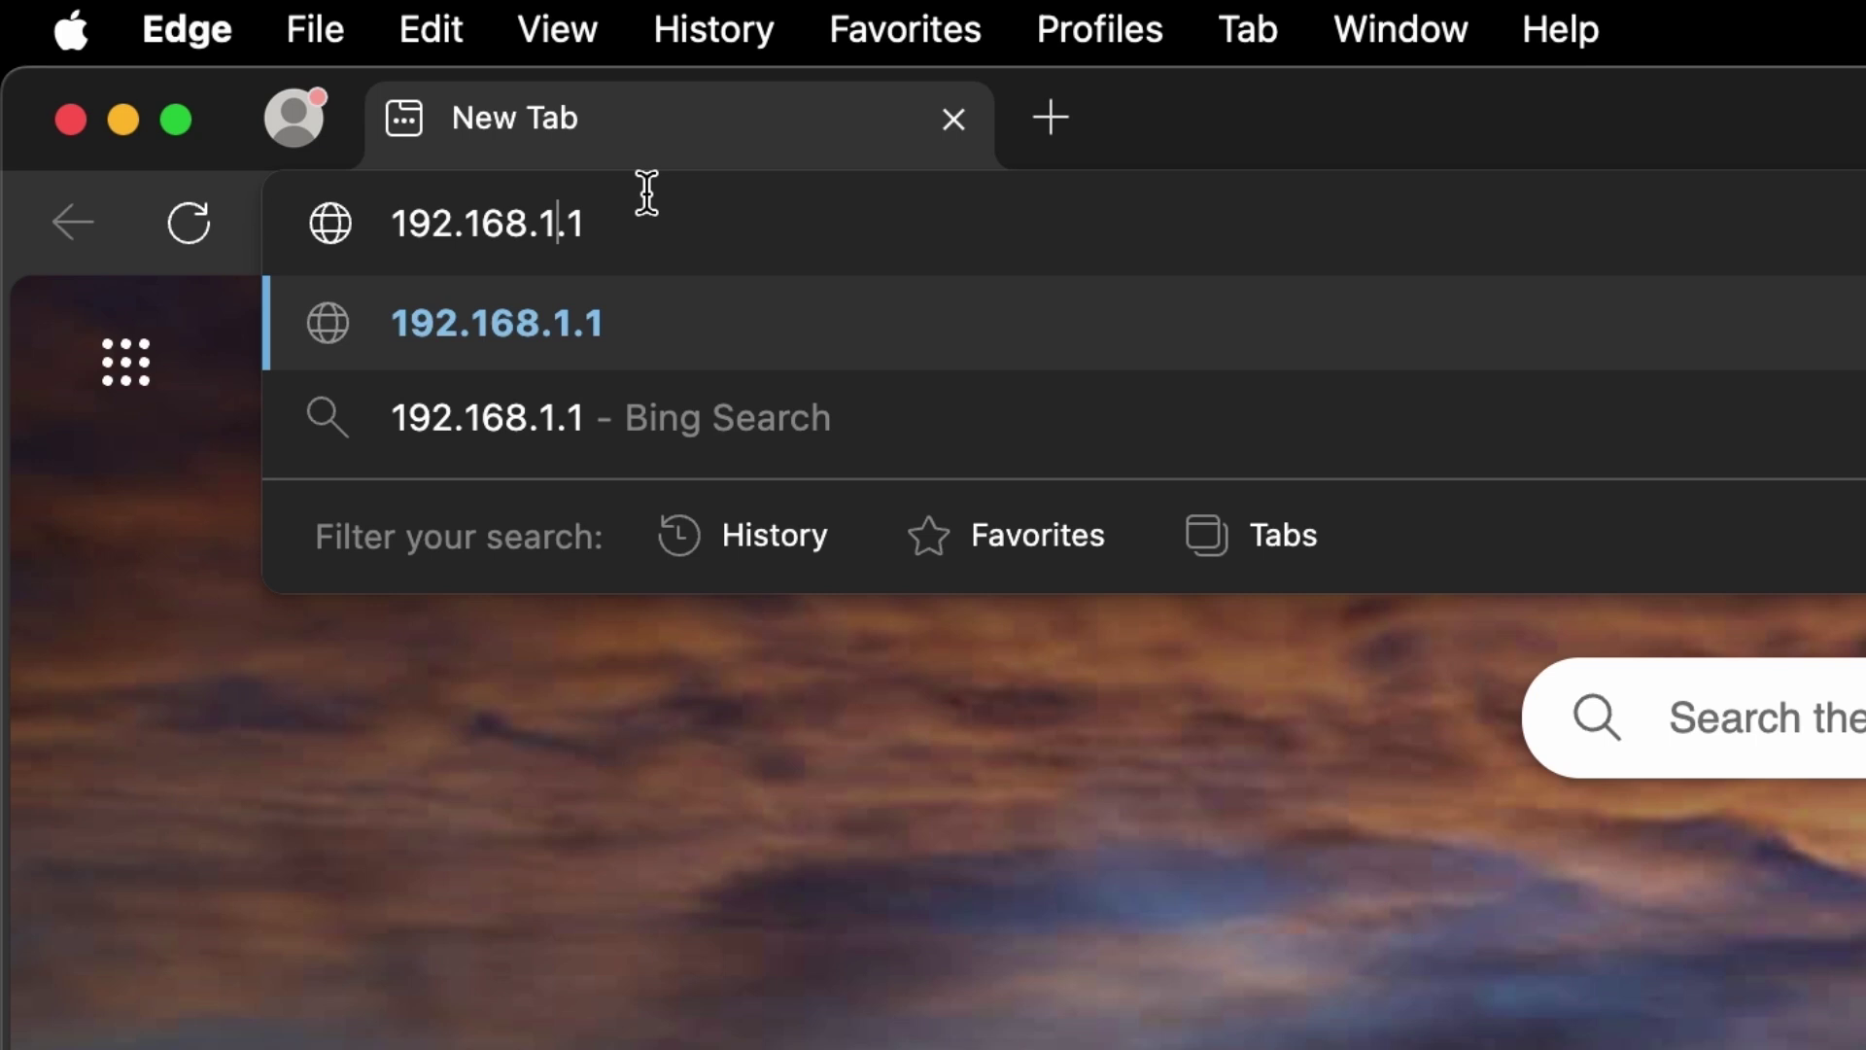
{"action": "key", "text": "Return"}
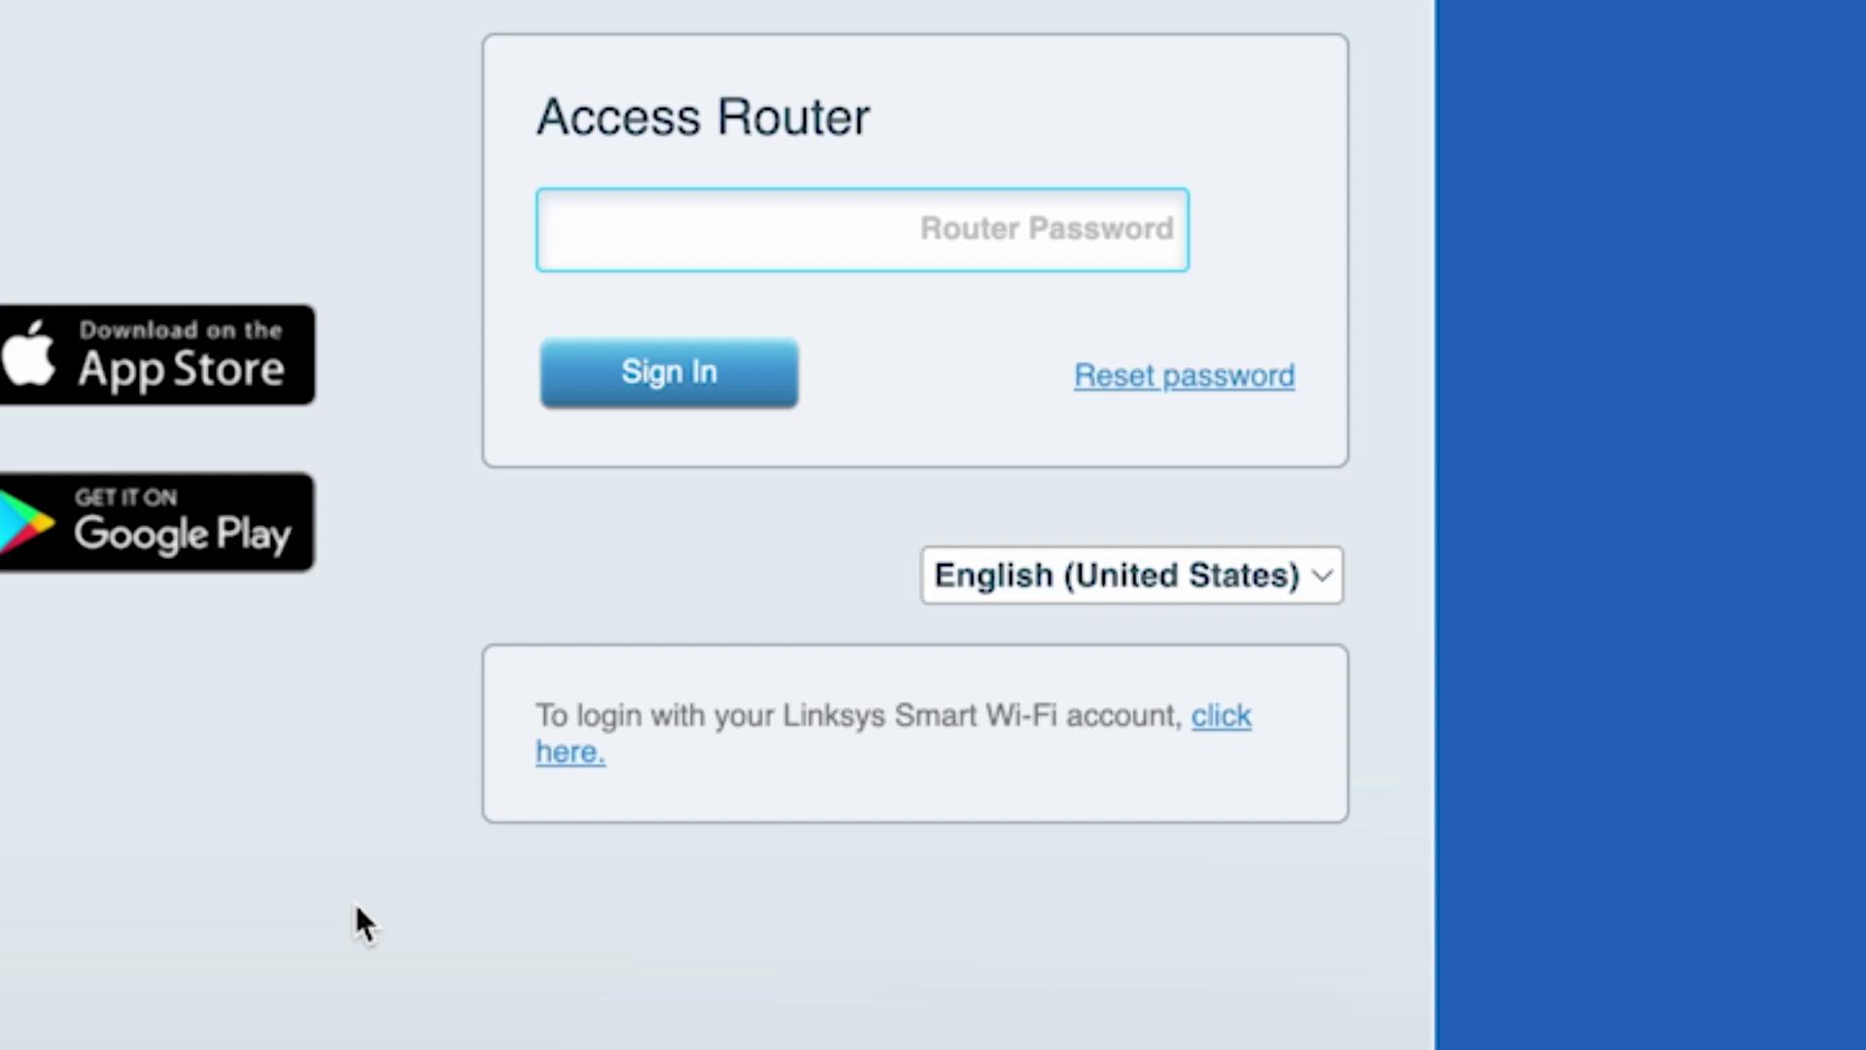
Step: Keep English (United States) as the language and sign in with the default router password
{"action": "left_click", "coordinate": [1314, 576]}
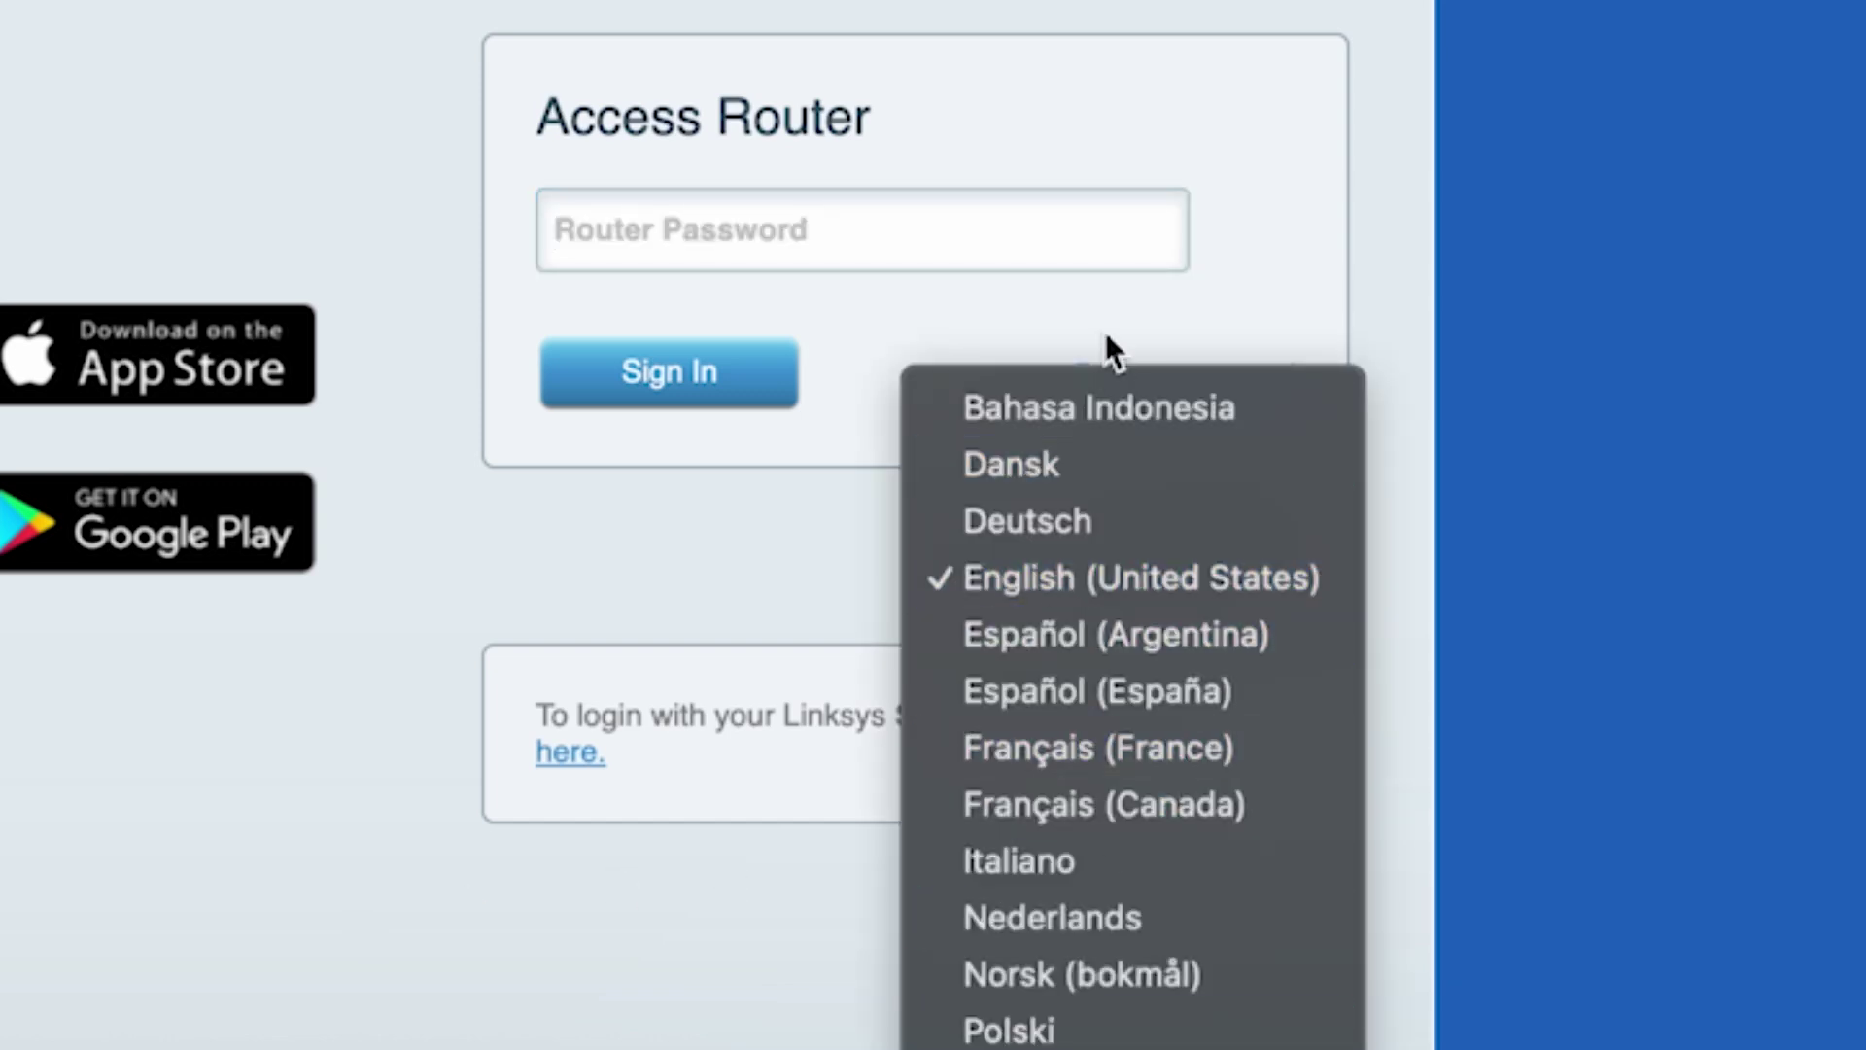
{"action": "left_click", "coordinate": [1113, 573]}
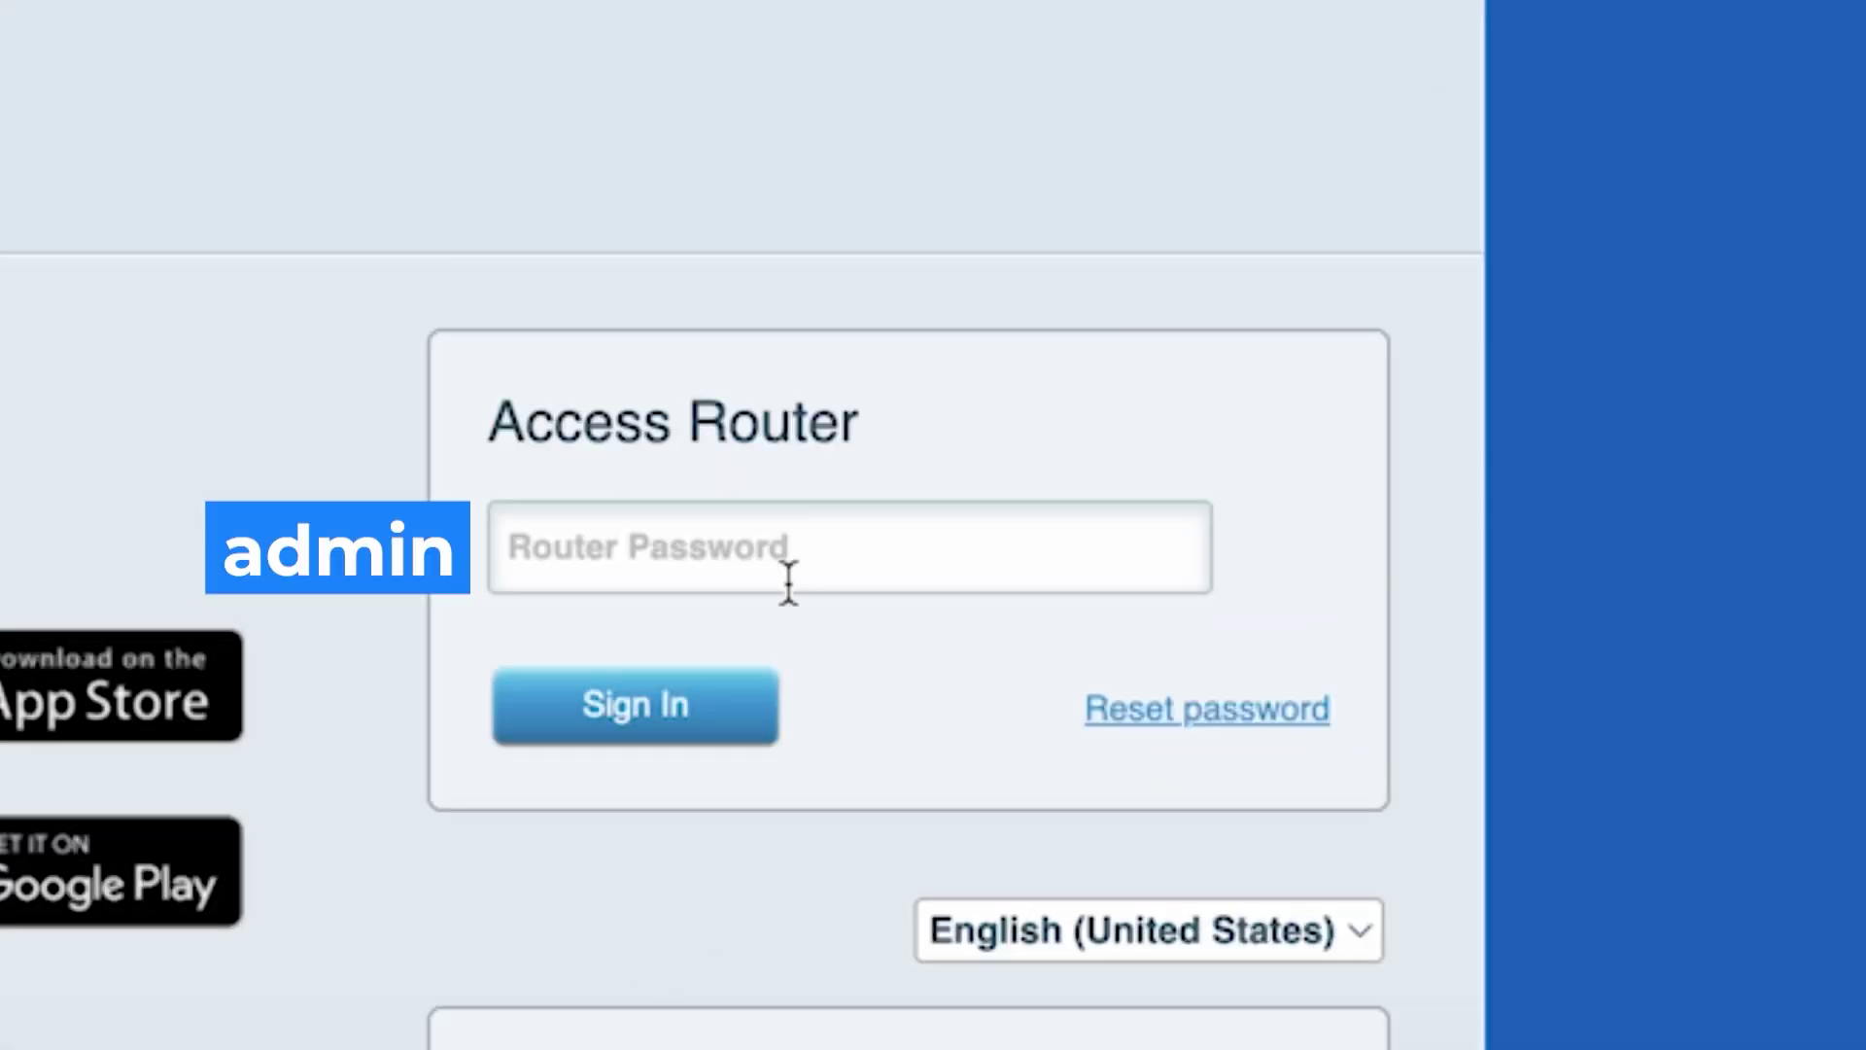
{"action": "left_click", "coordinate": [736, 537]}
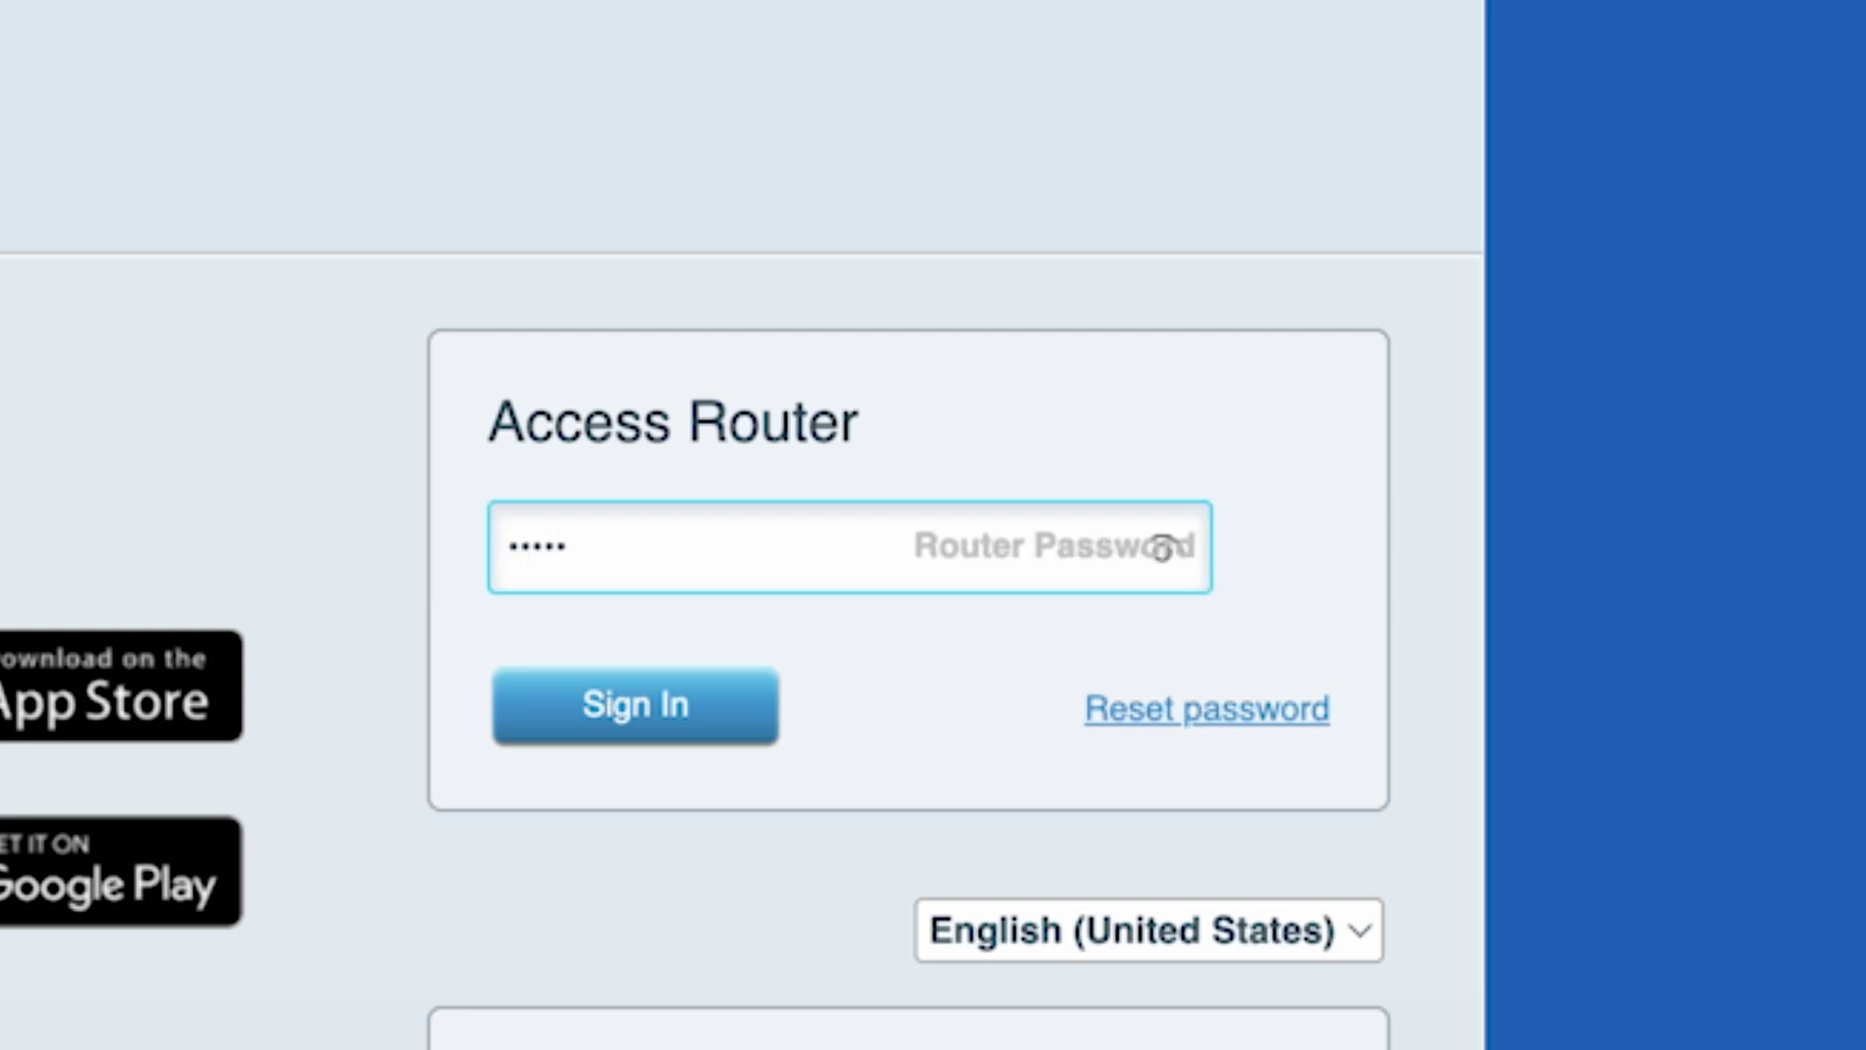
{"action": "left_click", "coordinate": [643, 703]}
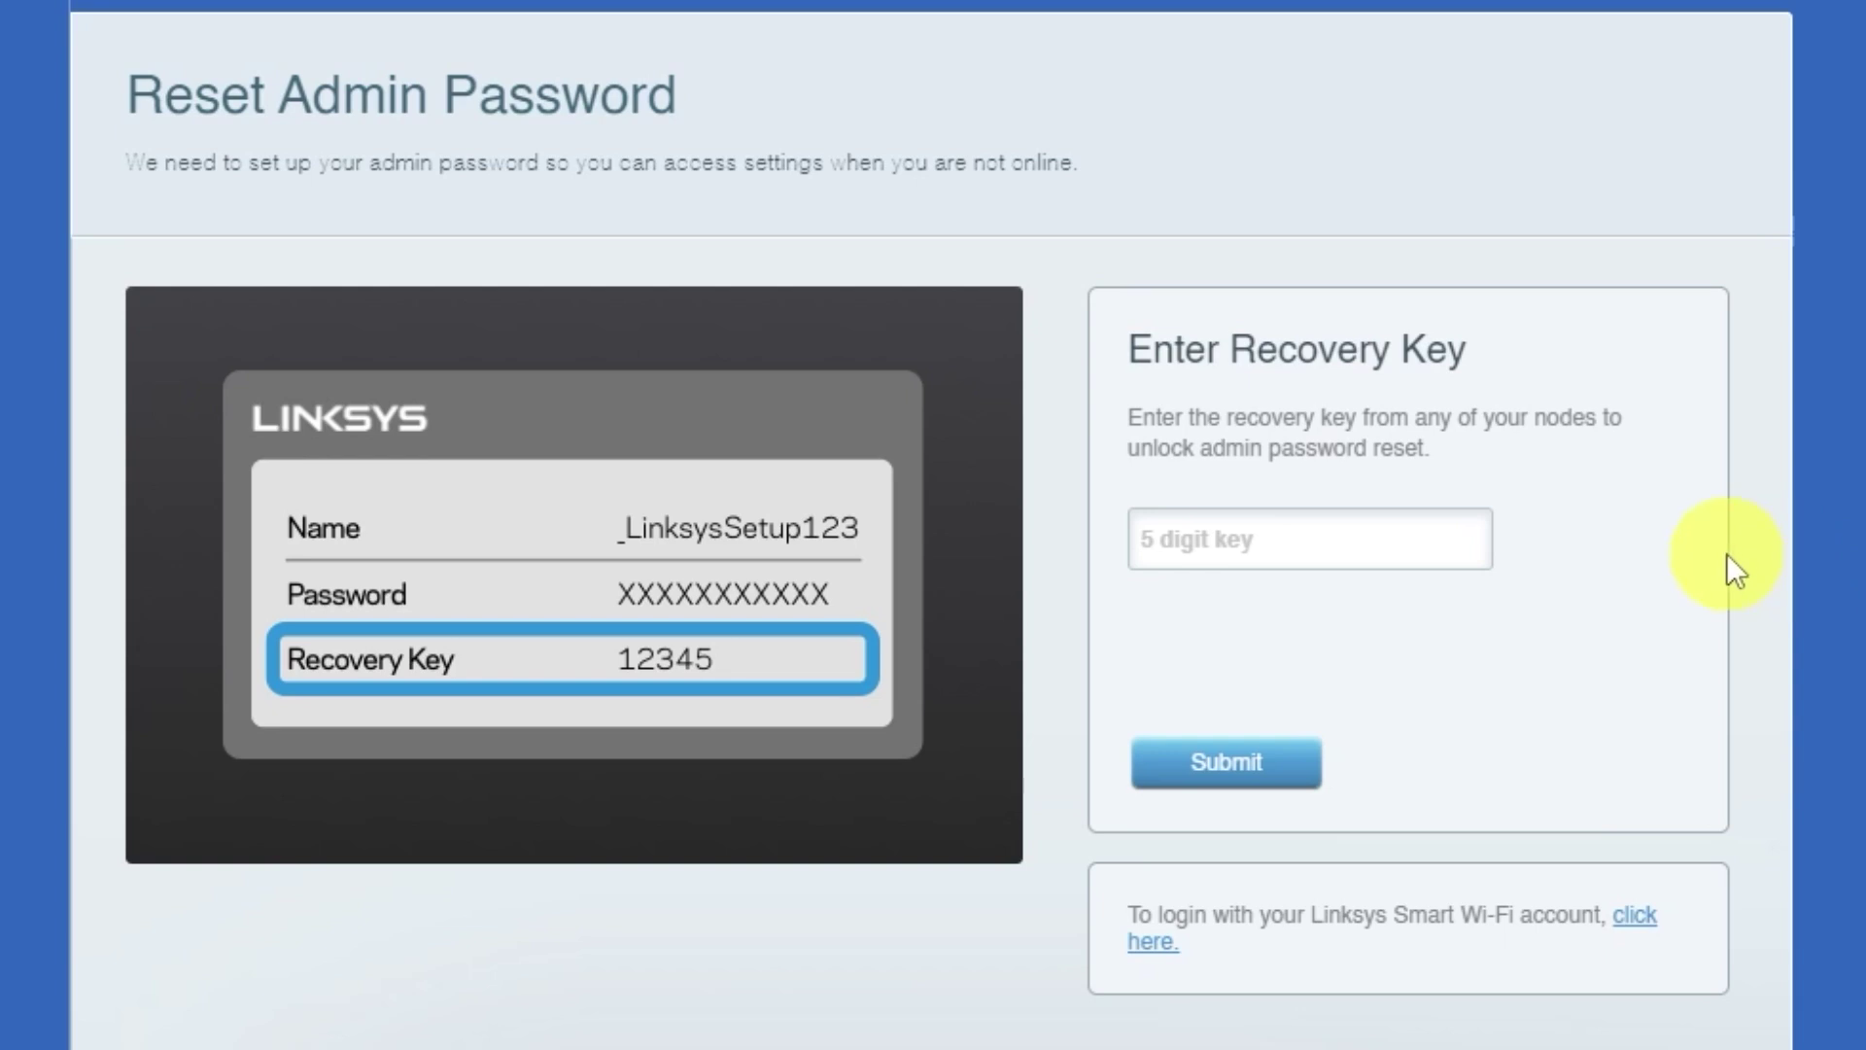
Step: Enter the router label's 5-digit recovery key and submit it
{"action": "left_click", "coordinate": [1454, 534]}
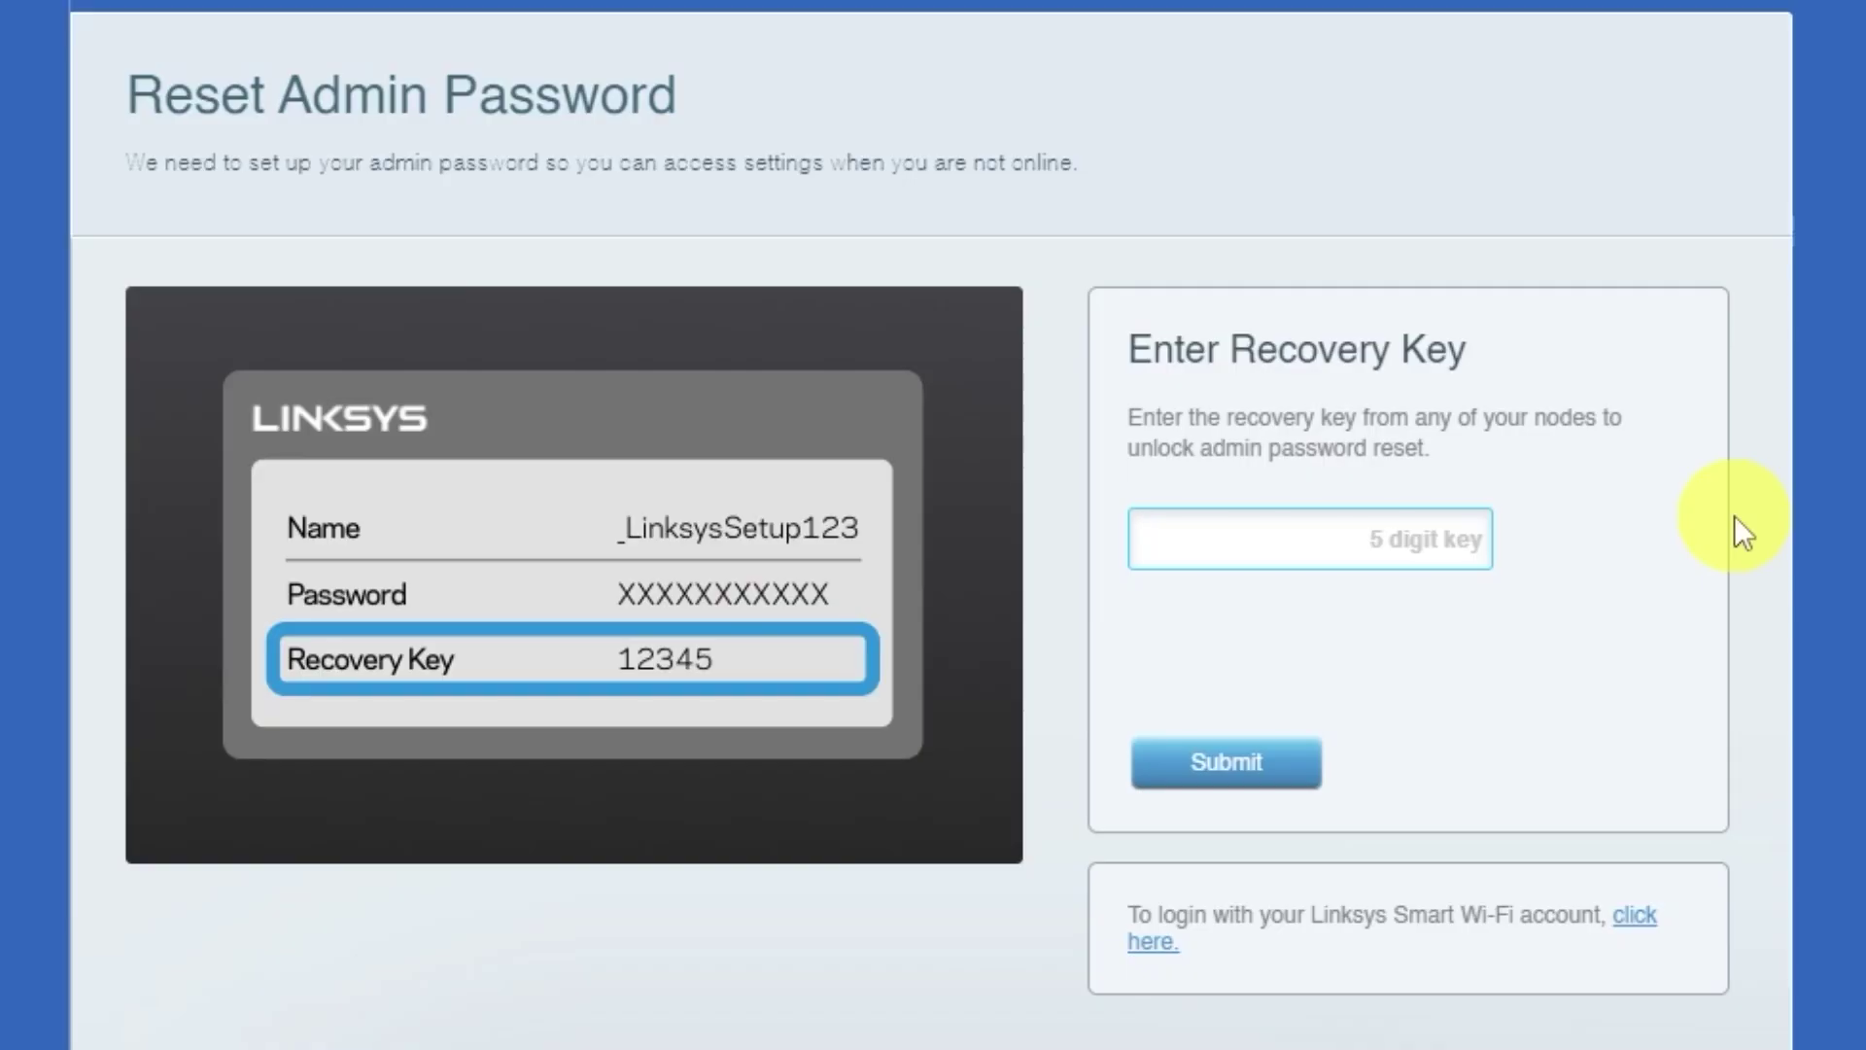
{"action": "left_click", "coordinate": [1230, 775]}
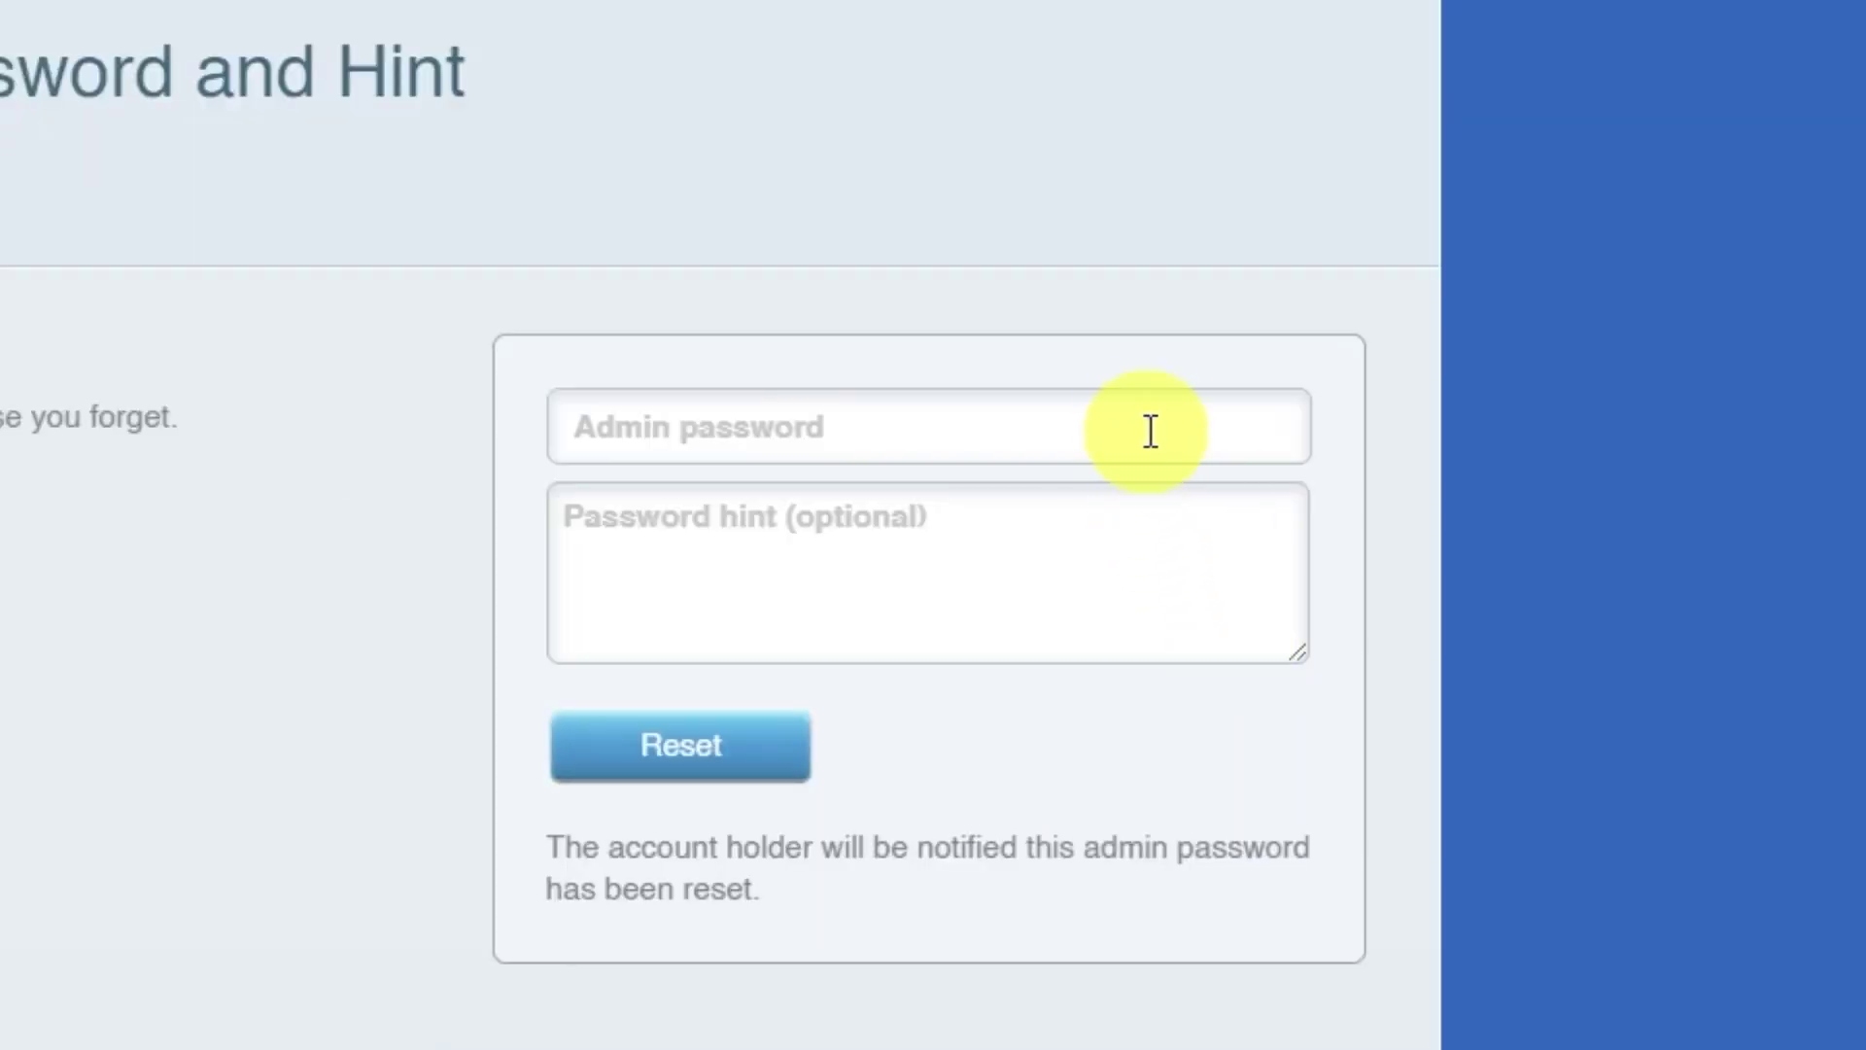
Step: Reset the admin password to a new one with the hint 'coffee'
{"action": "left_click", "coordinate": [1738, 489]}
{"action": "type", "text": "•••••••••"}
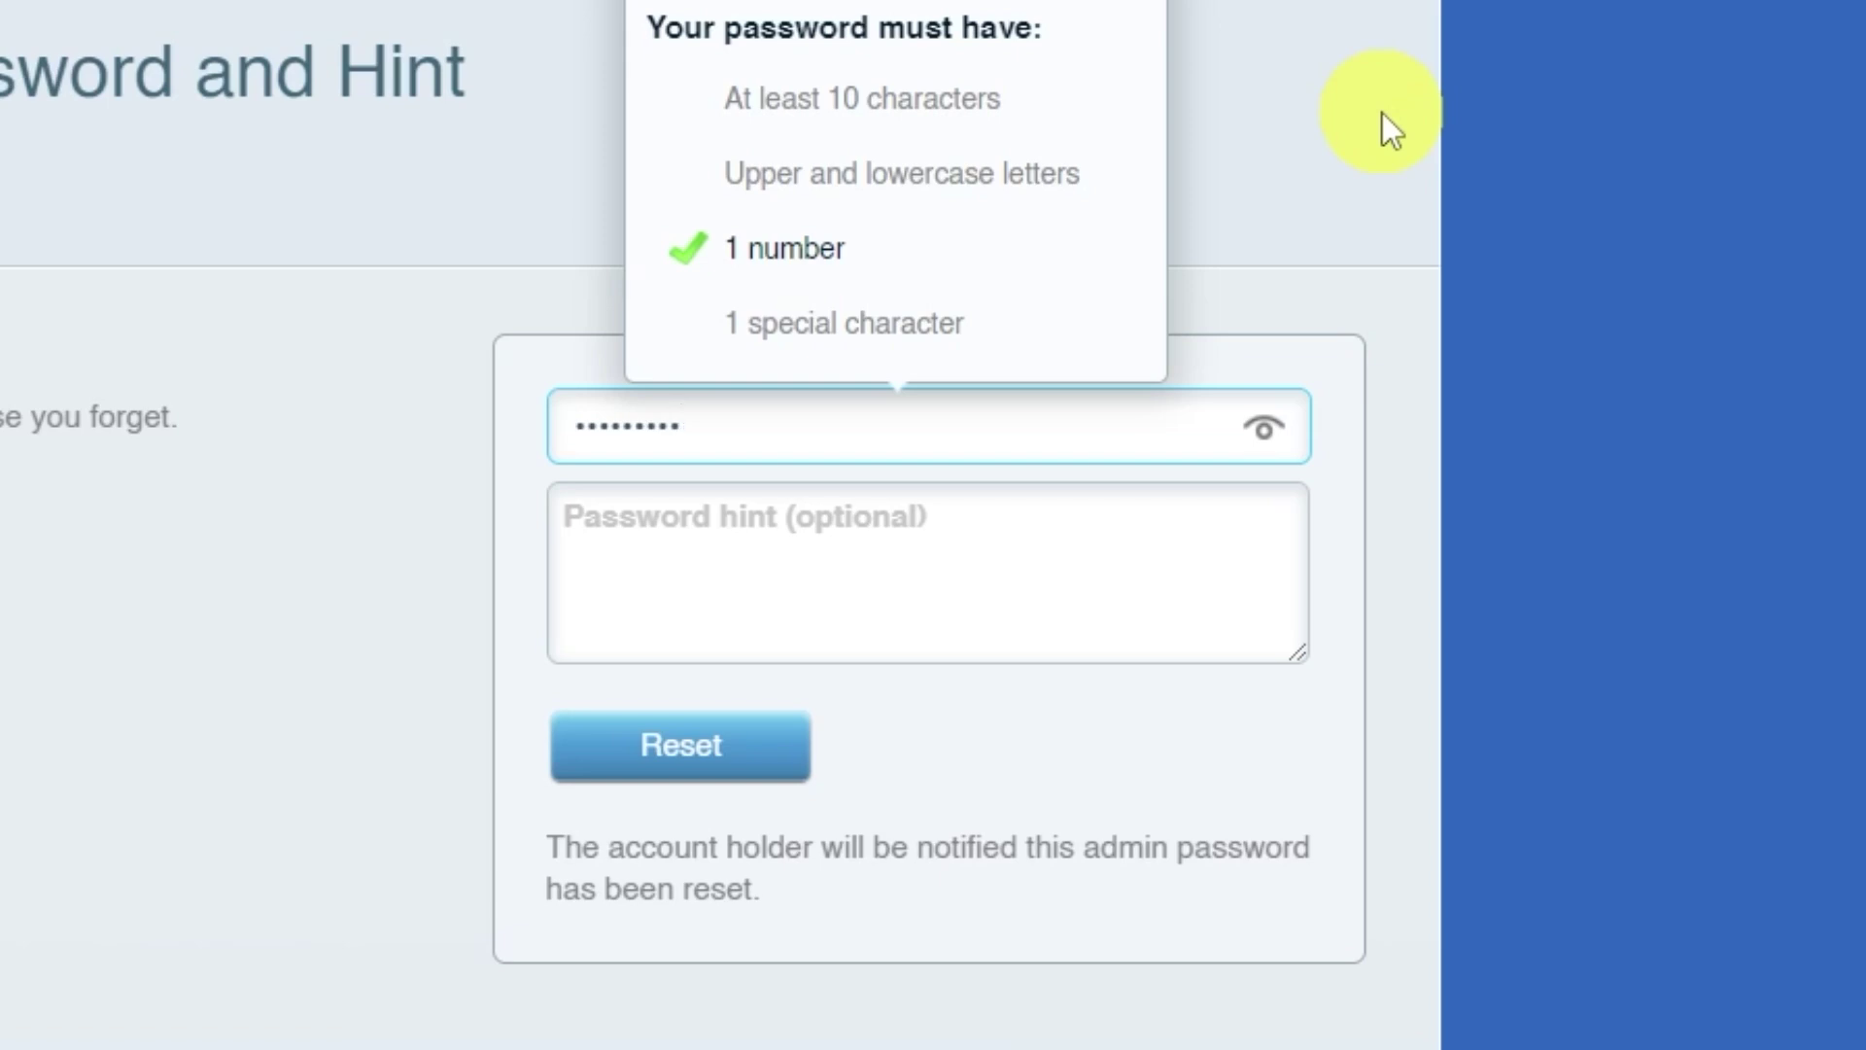
{"action": "type", "text": "••"}
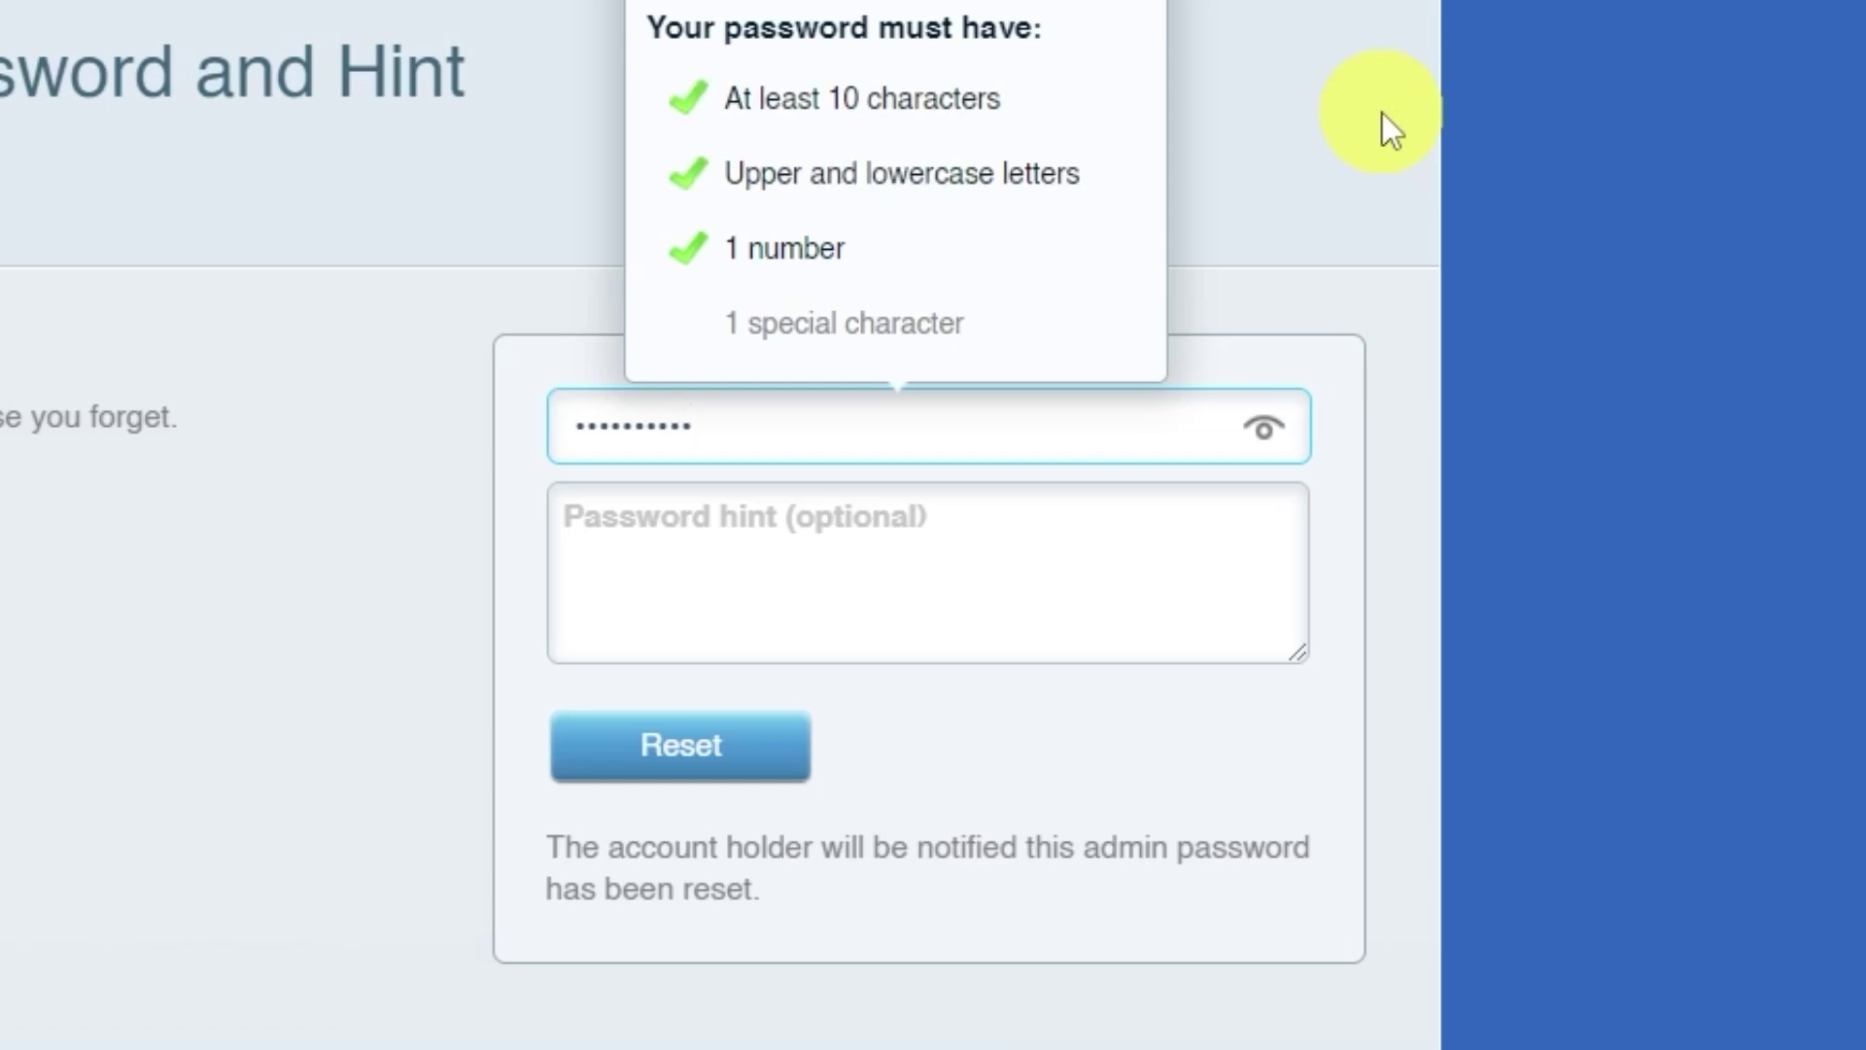
{"action": "left_click", "coordinate": [1088, 546]}
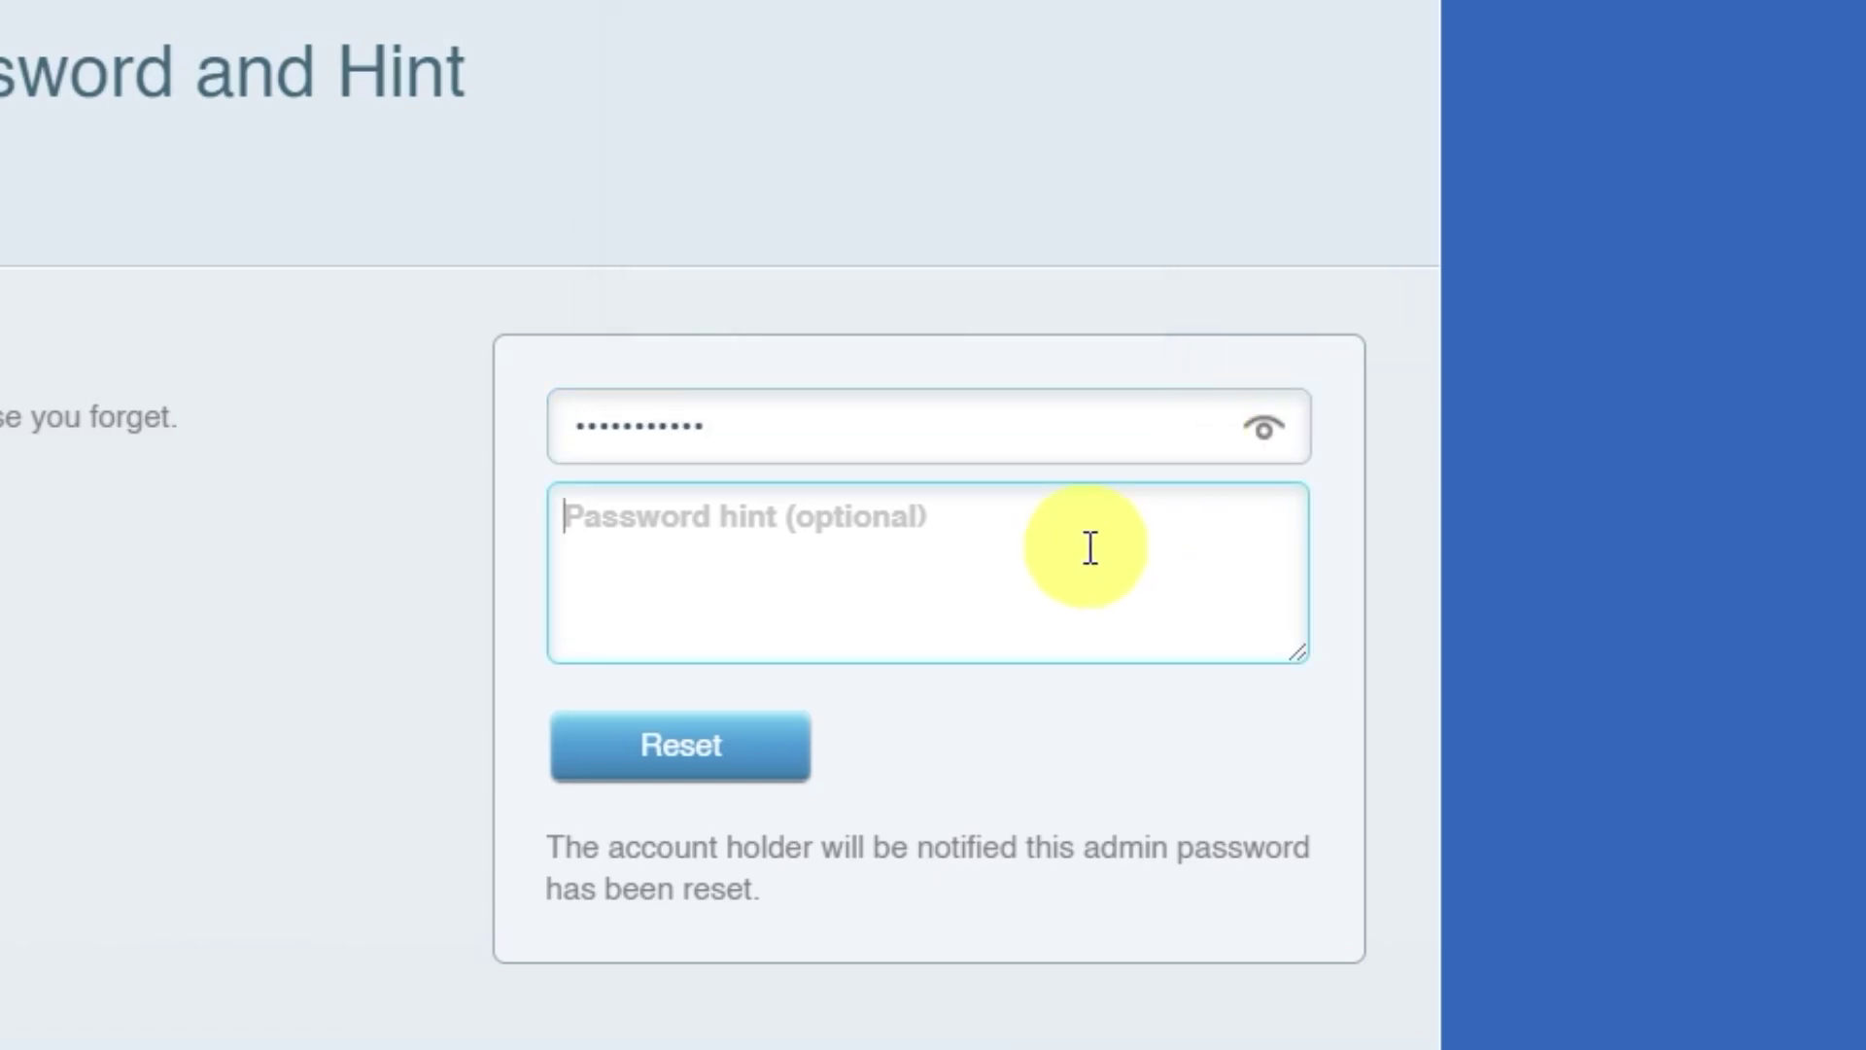
{"action": "type", "text": "coffee"}
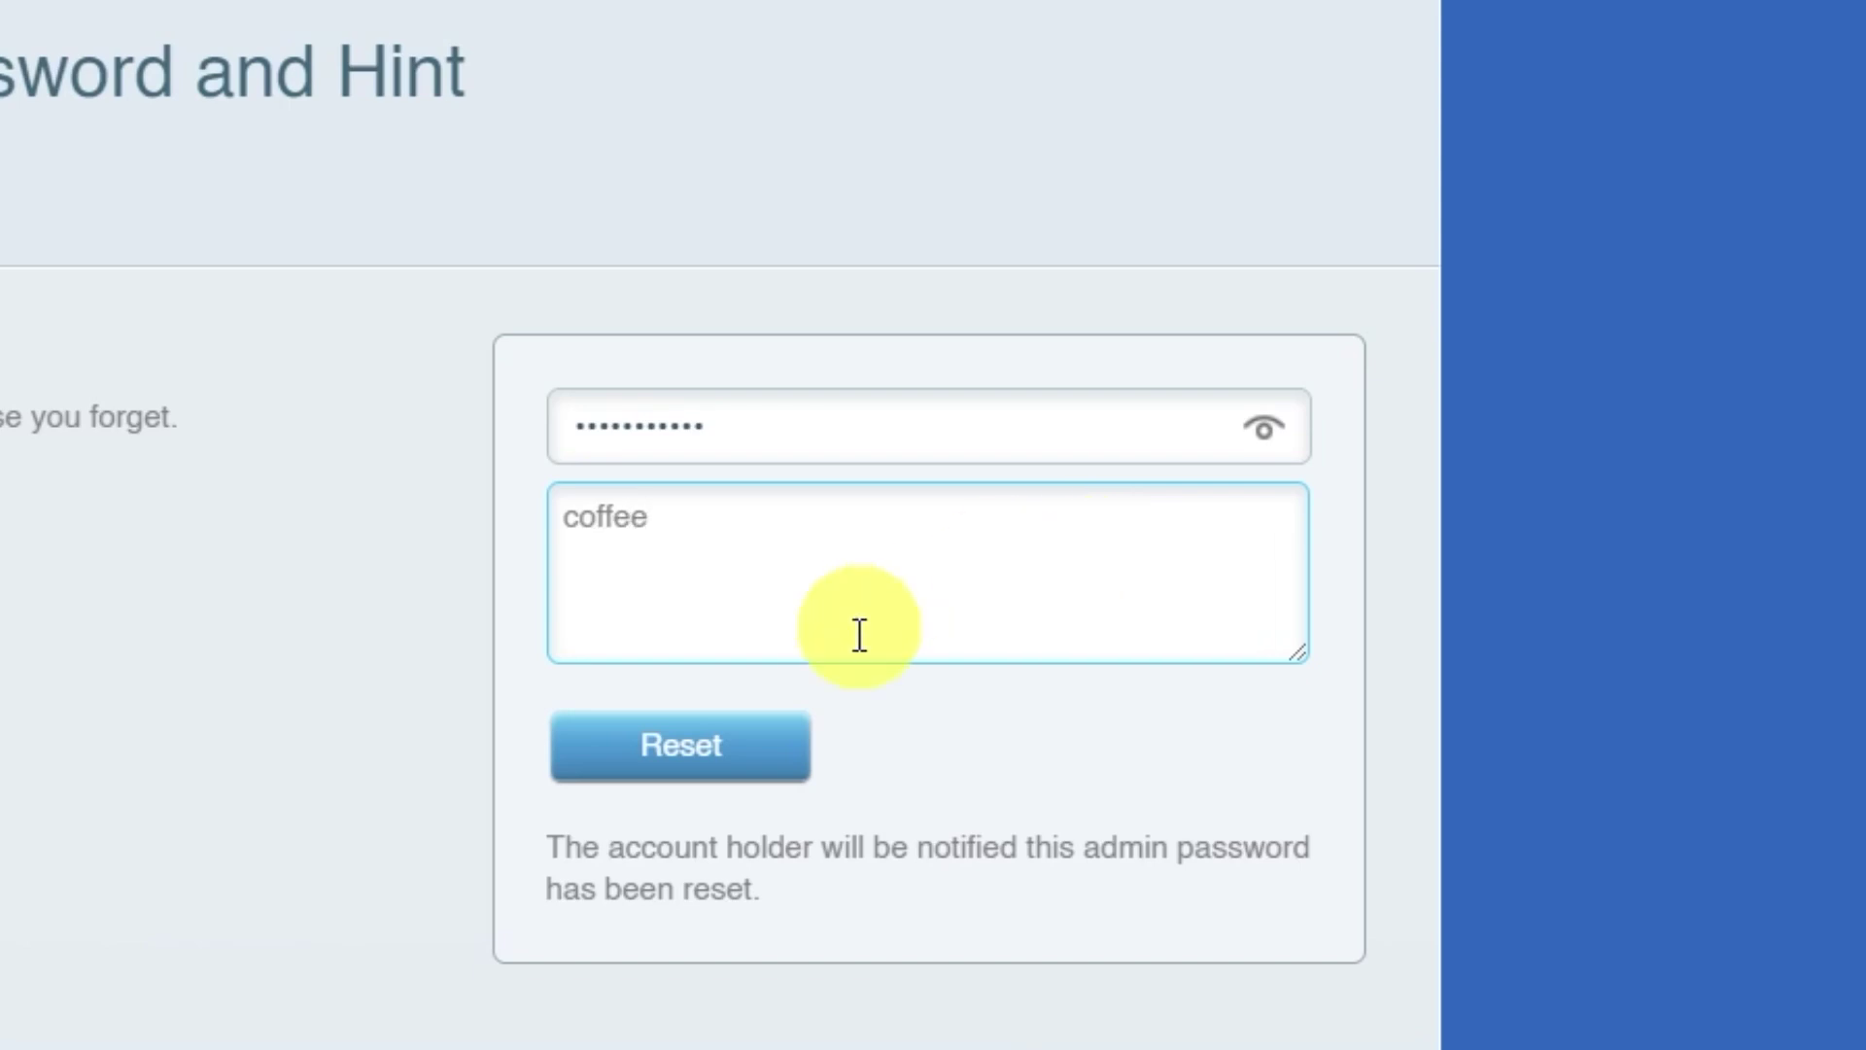
{"action": "left_click", "coordinate": [734, 763]}
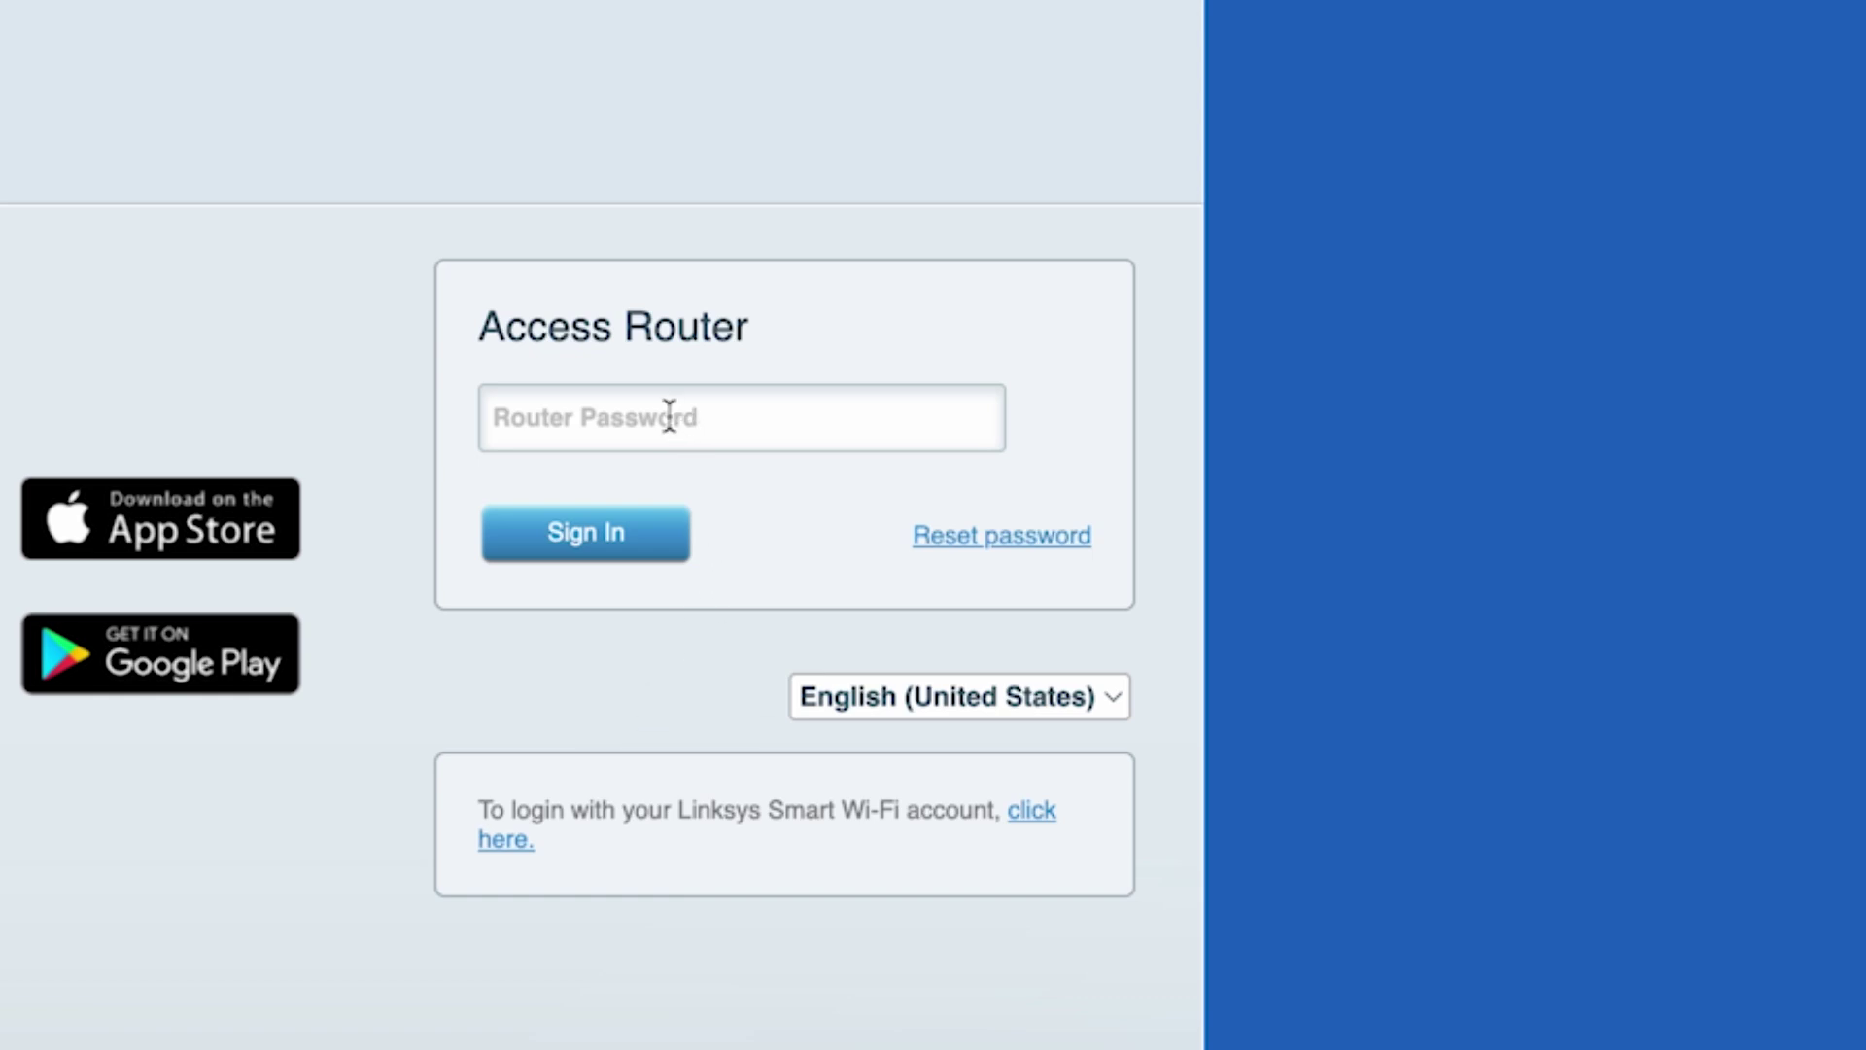
Step: Sign in to Access Router using the new admin password
{"action": "left_click", "coordinate": [659, 413]}
{"action": "type", "text": "••••••"}
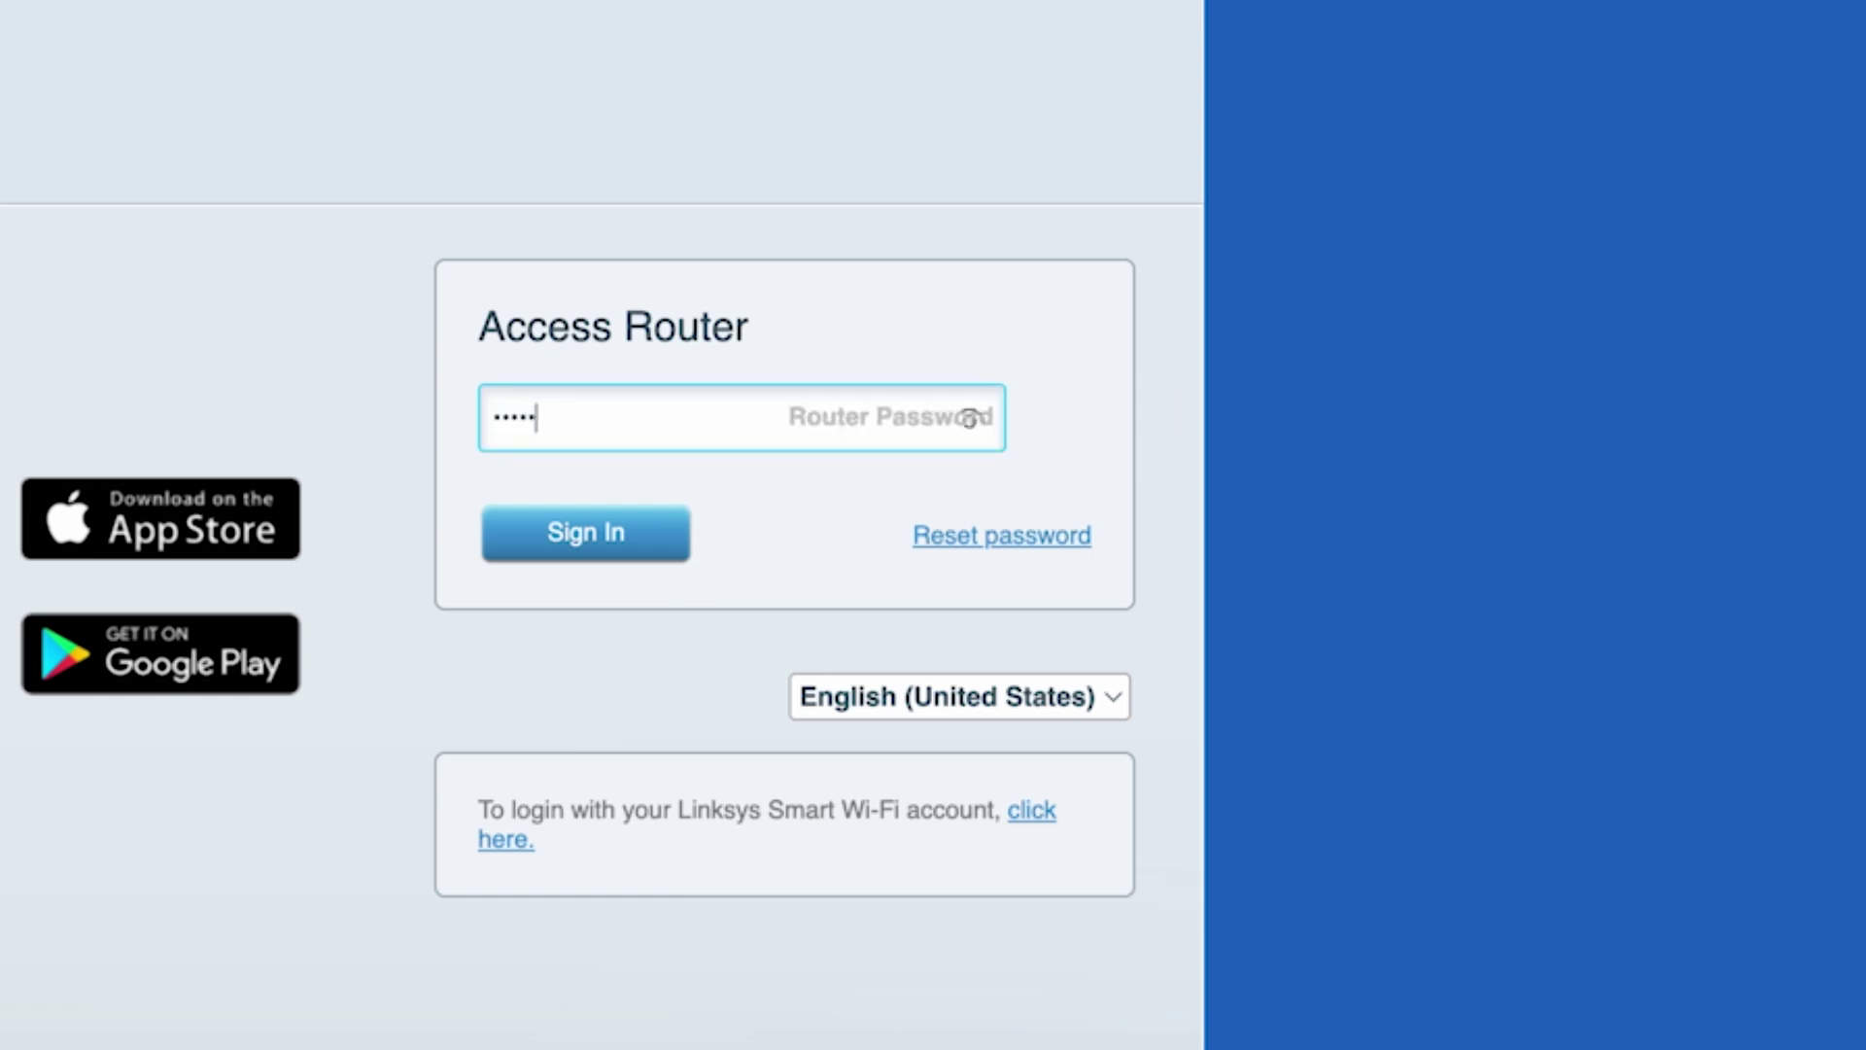
{"action": "type", "text": "••••"}
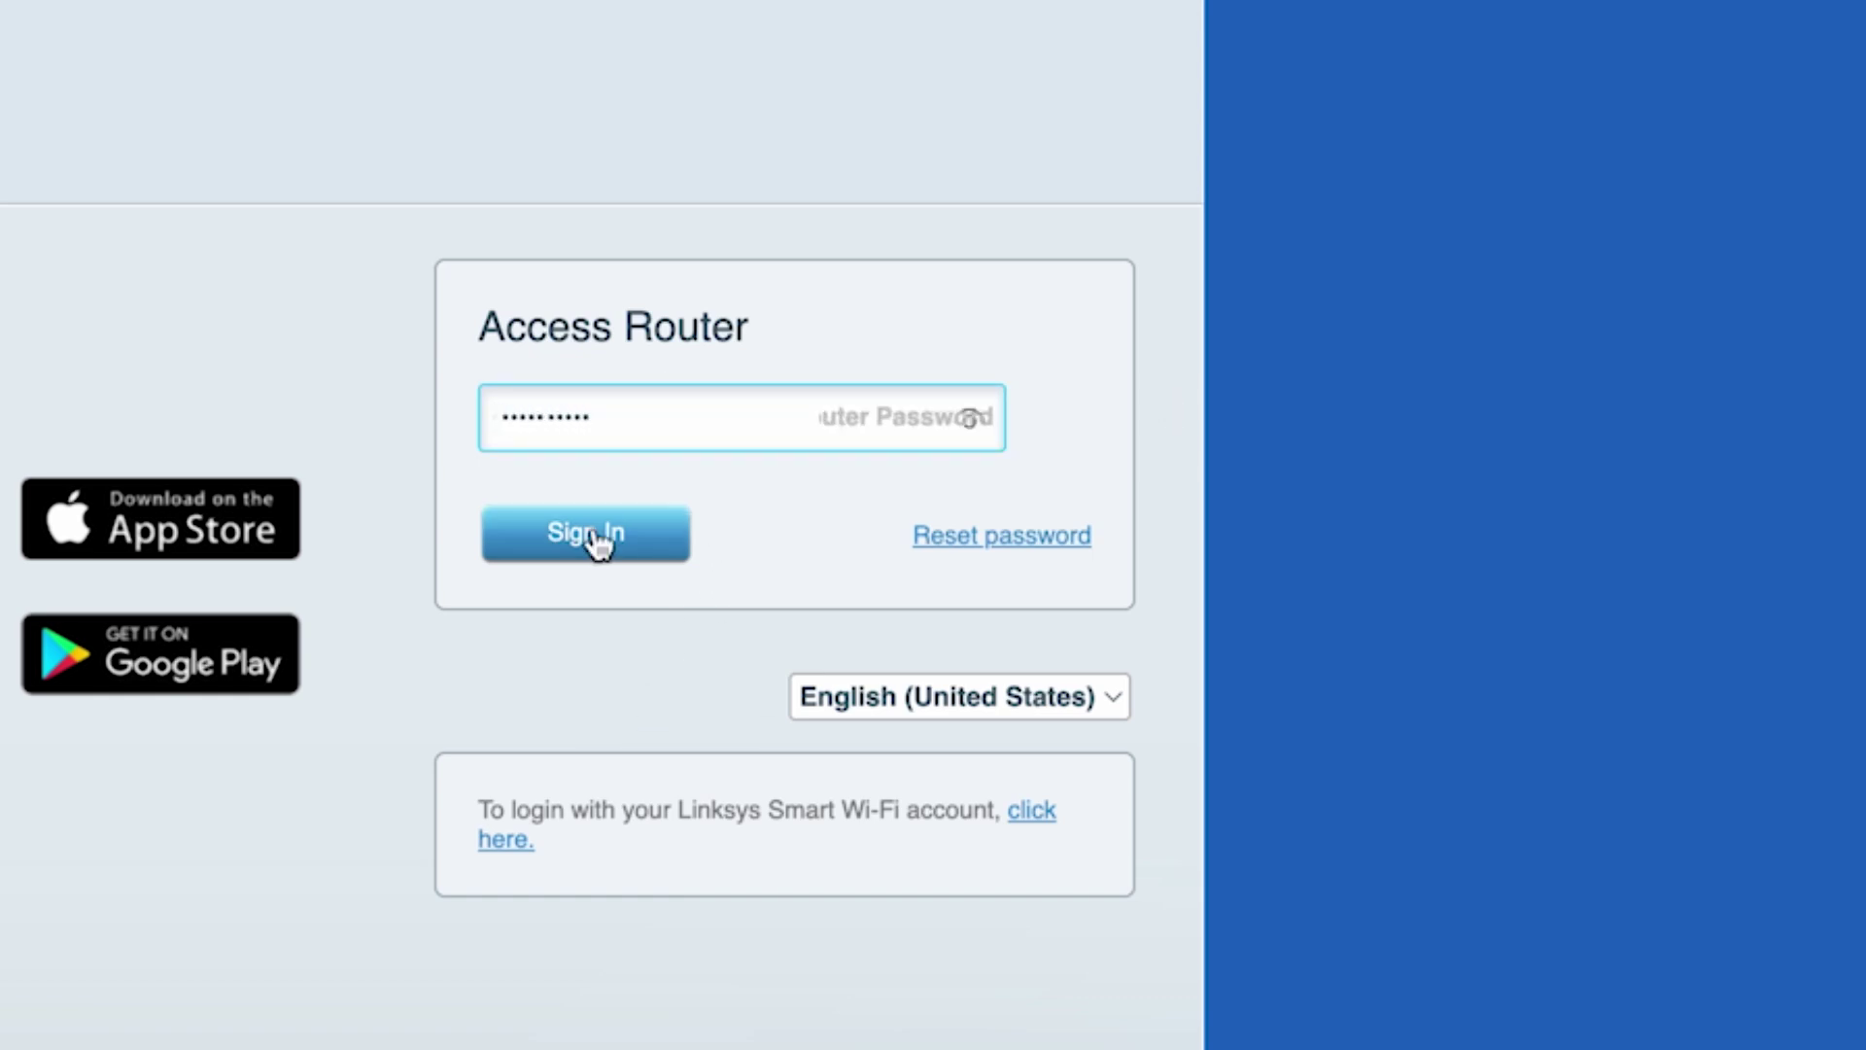
{"action": "left_click", "coordinate": [593, 535]}
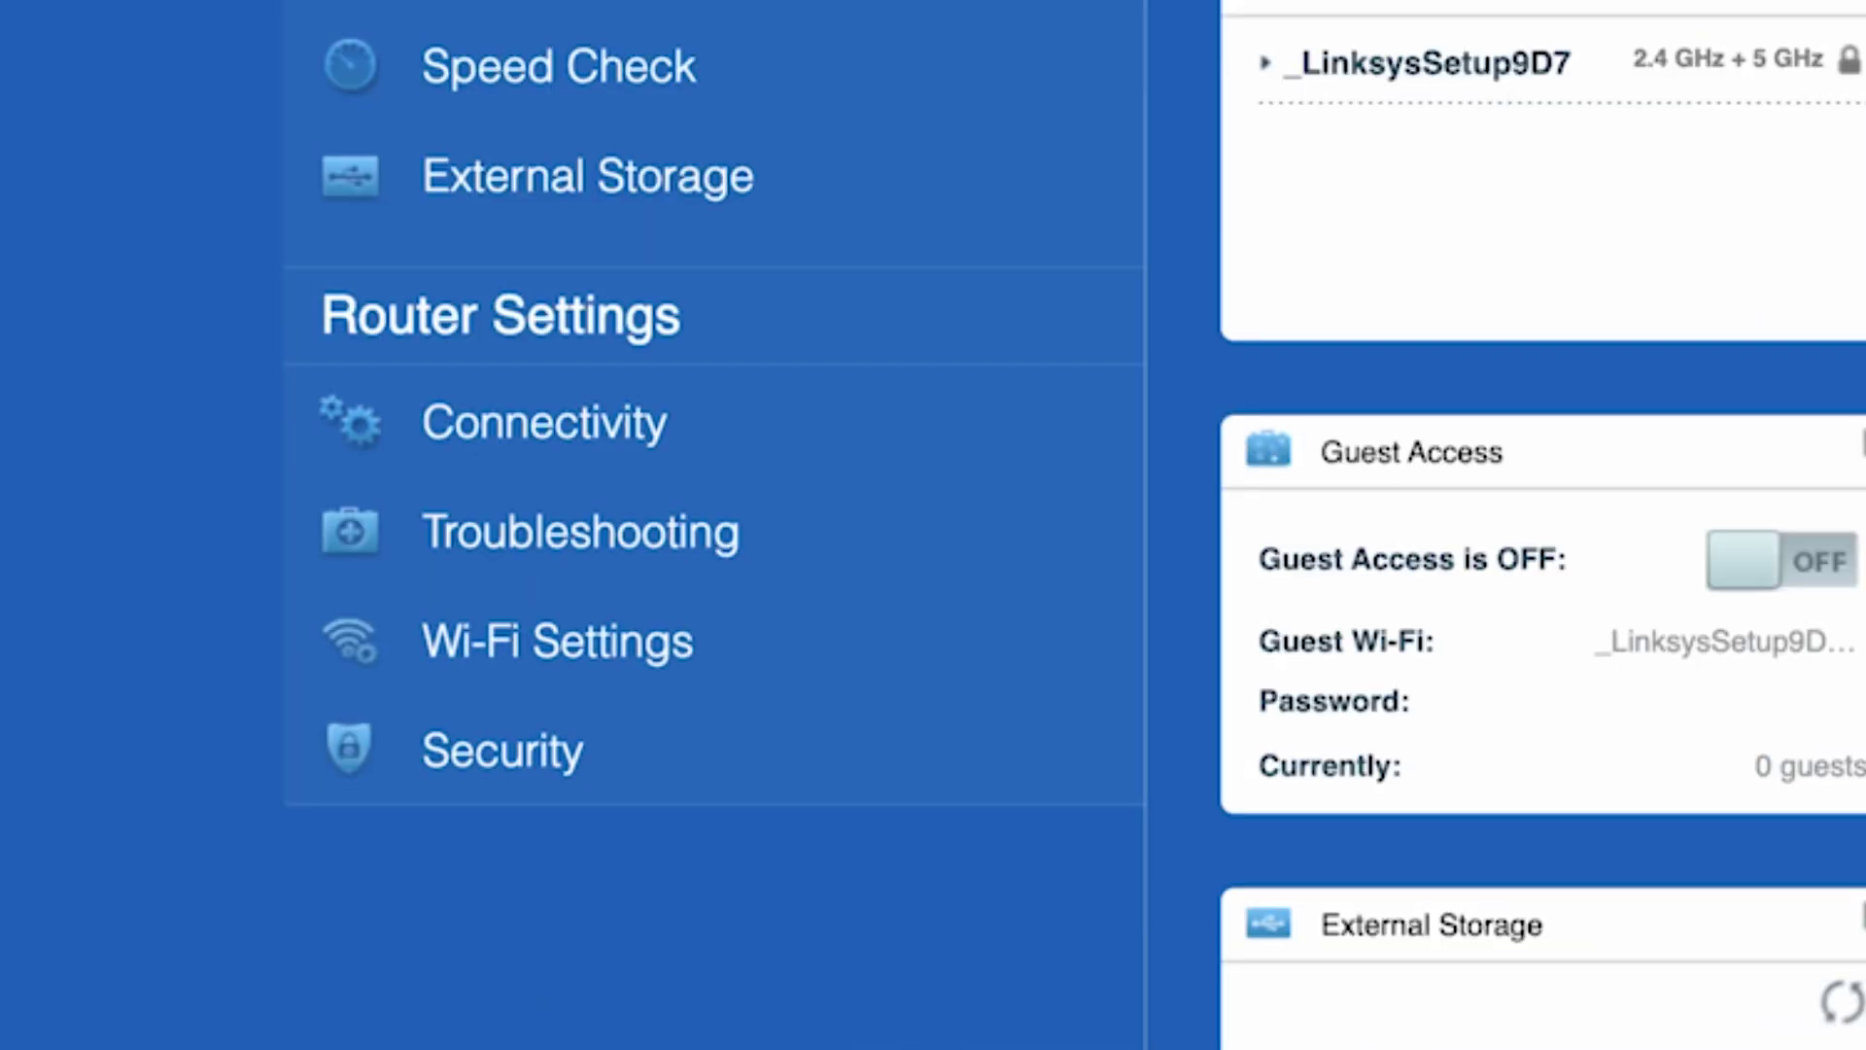
Step: Open Connectivity's internet settings and switch the connection type to Static IP
{"action": "left_click", "coordinate": [599, 575]}
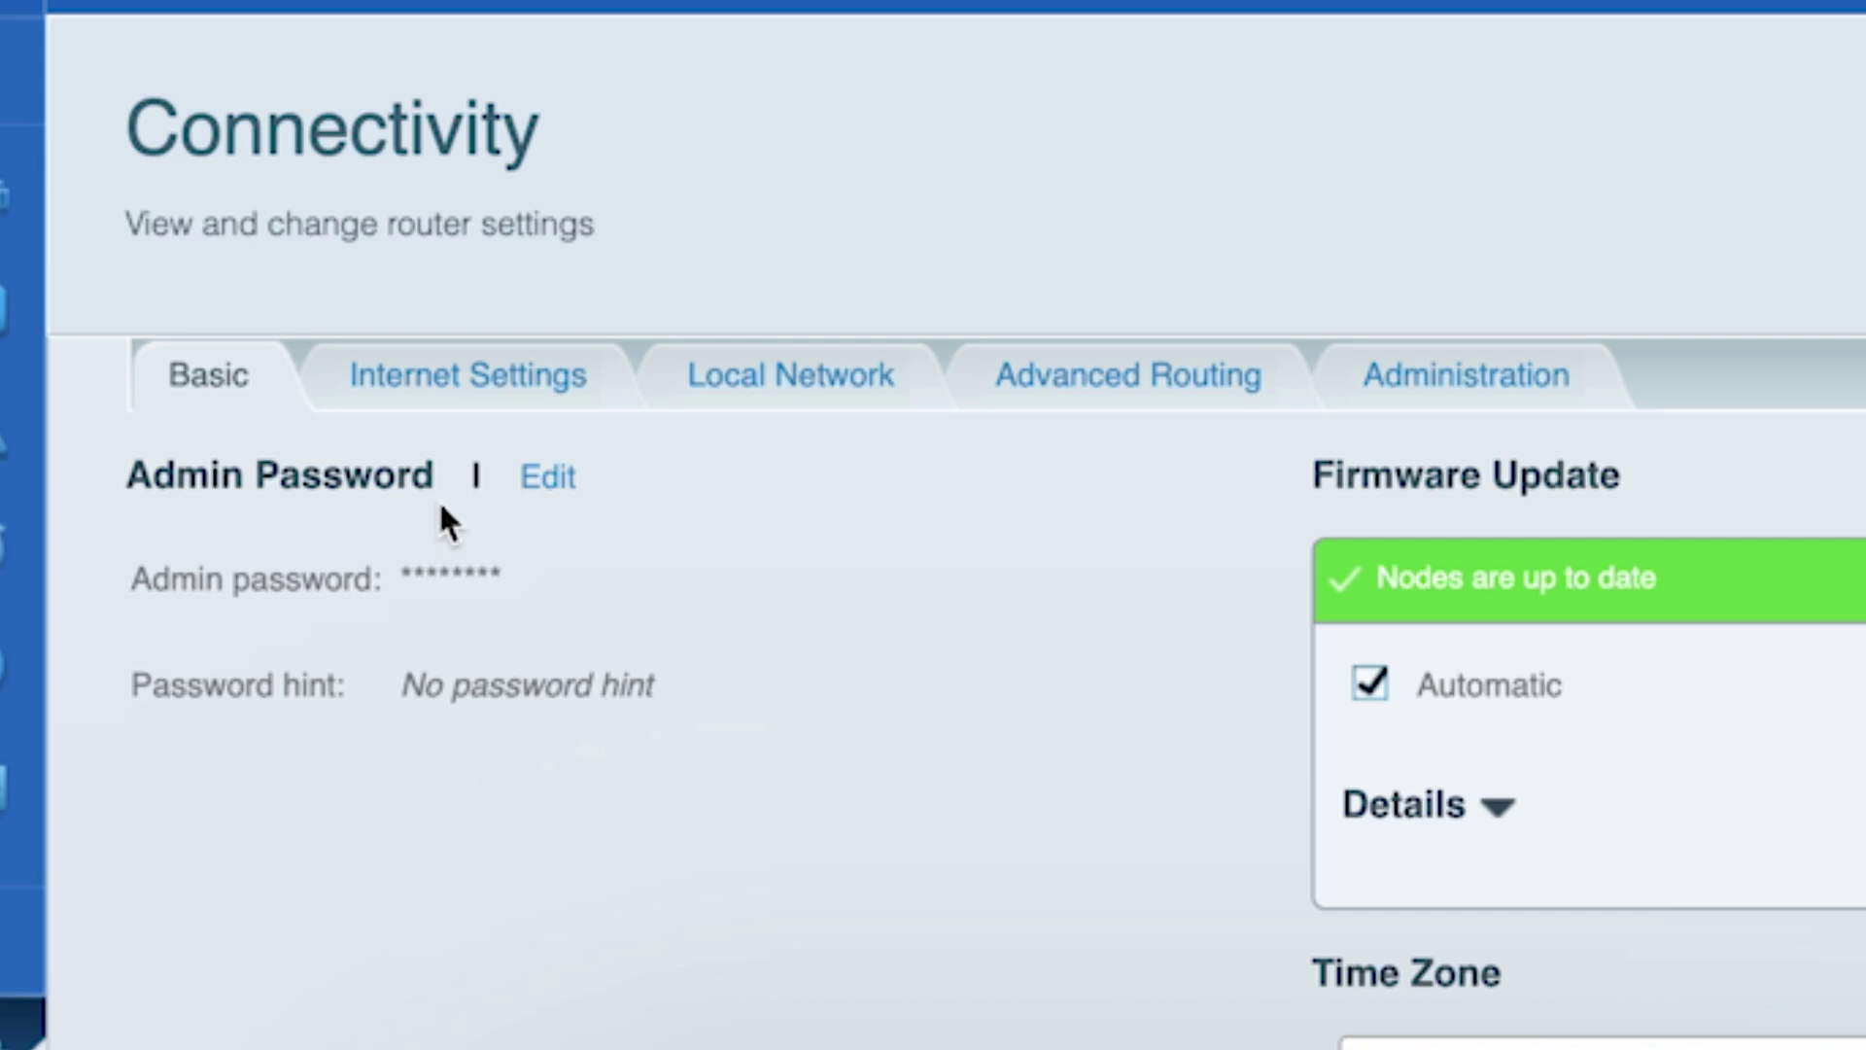
{"action": "left_click", "coordinate": [463, 376]}
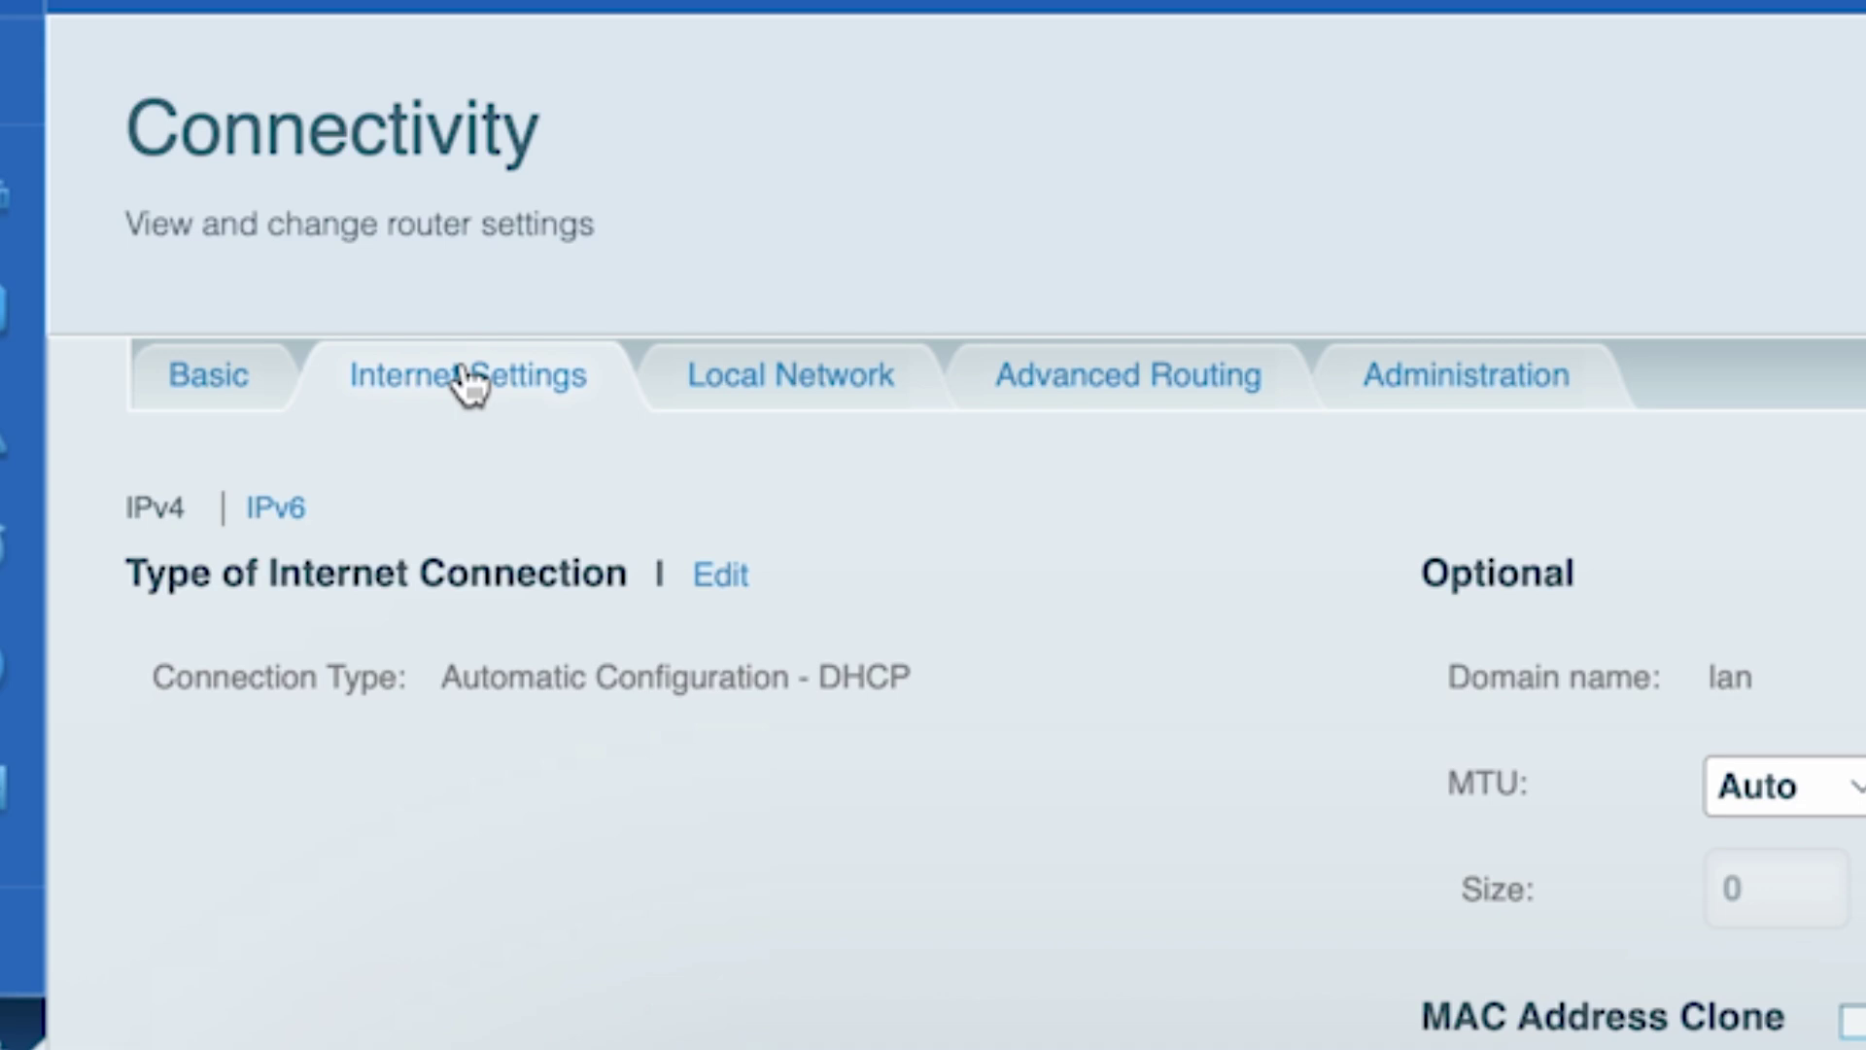
{"action": "left_click", "coordinate": [735, 576]}
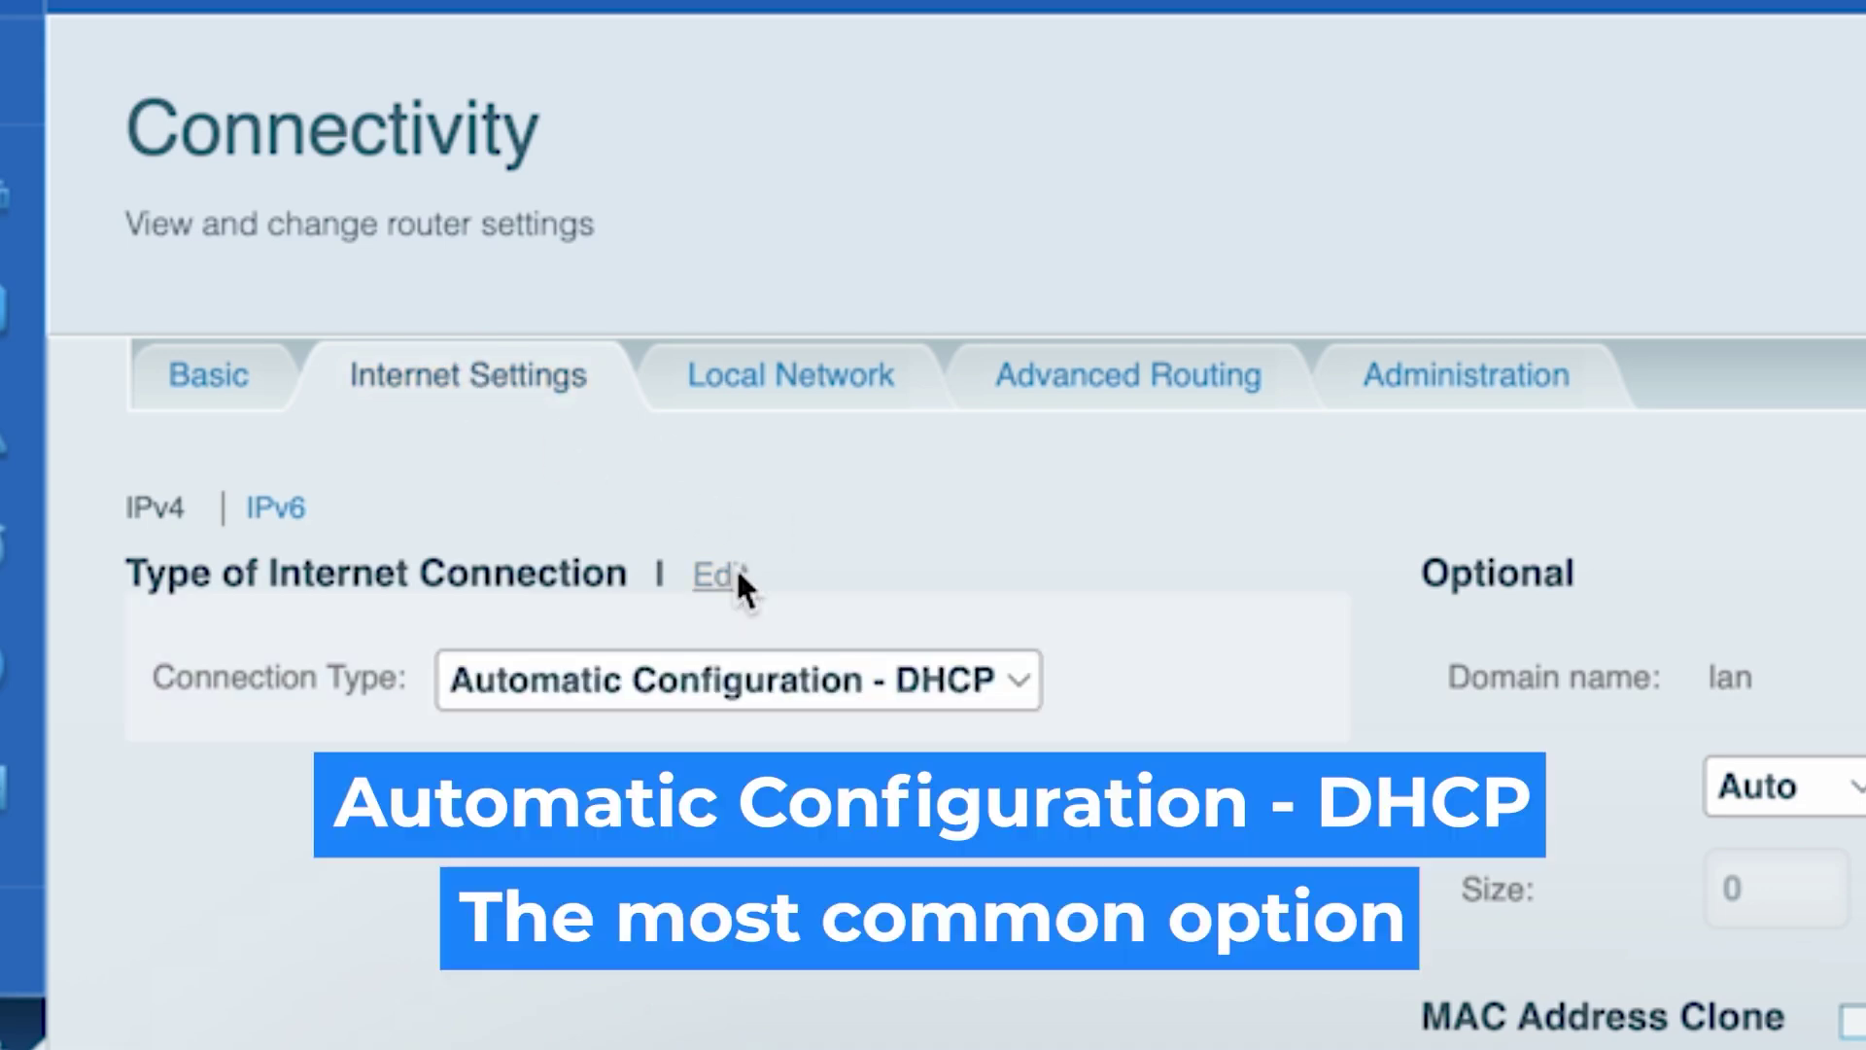
{"action": "left_click", "coordinate": [1001, 679]}
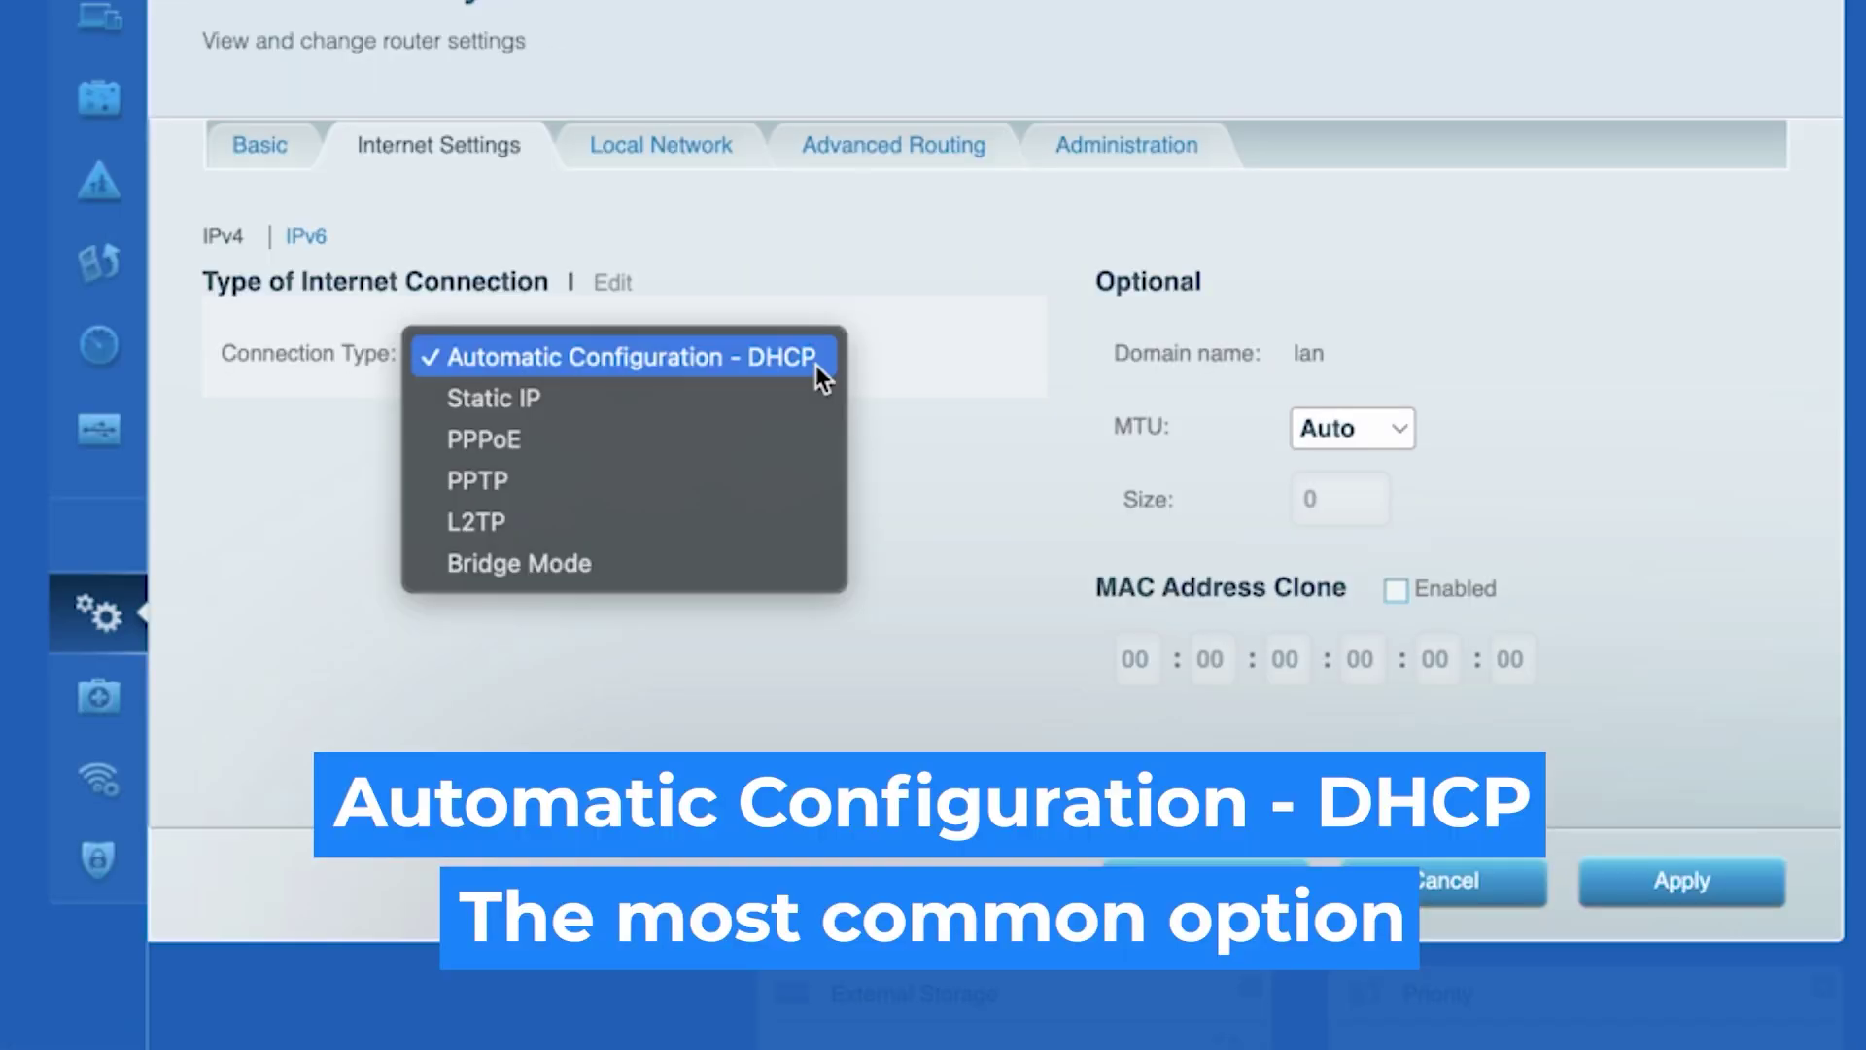
{"action": "left_click", "coordinate": [601, 408]}
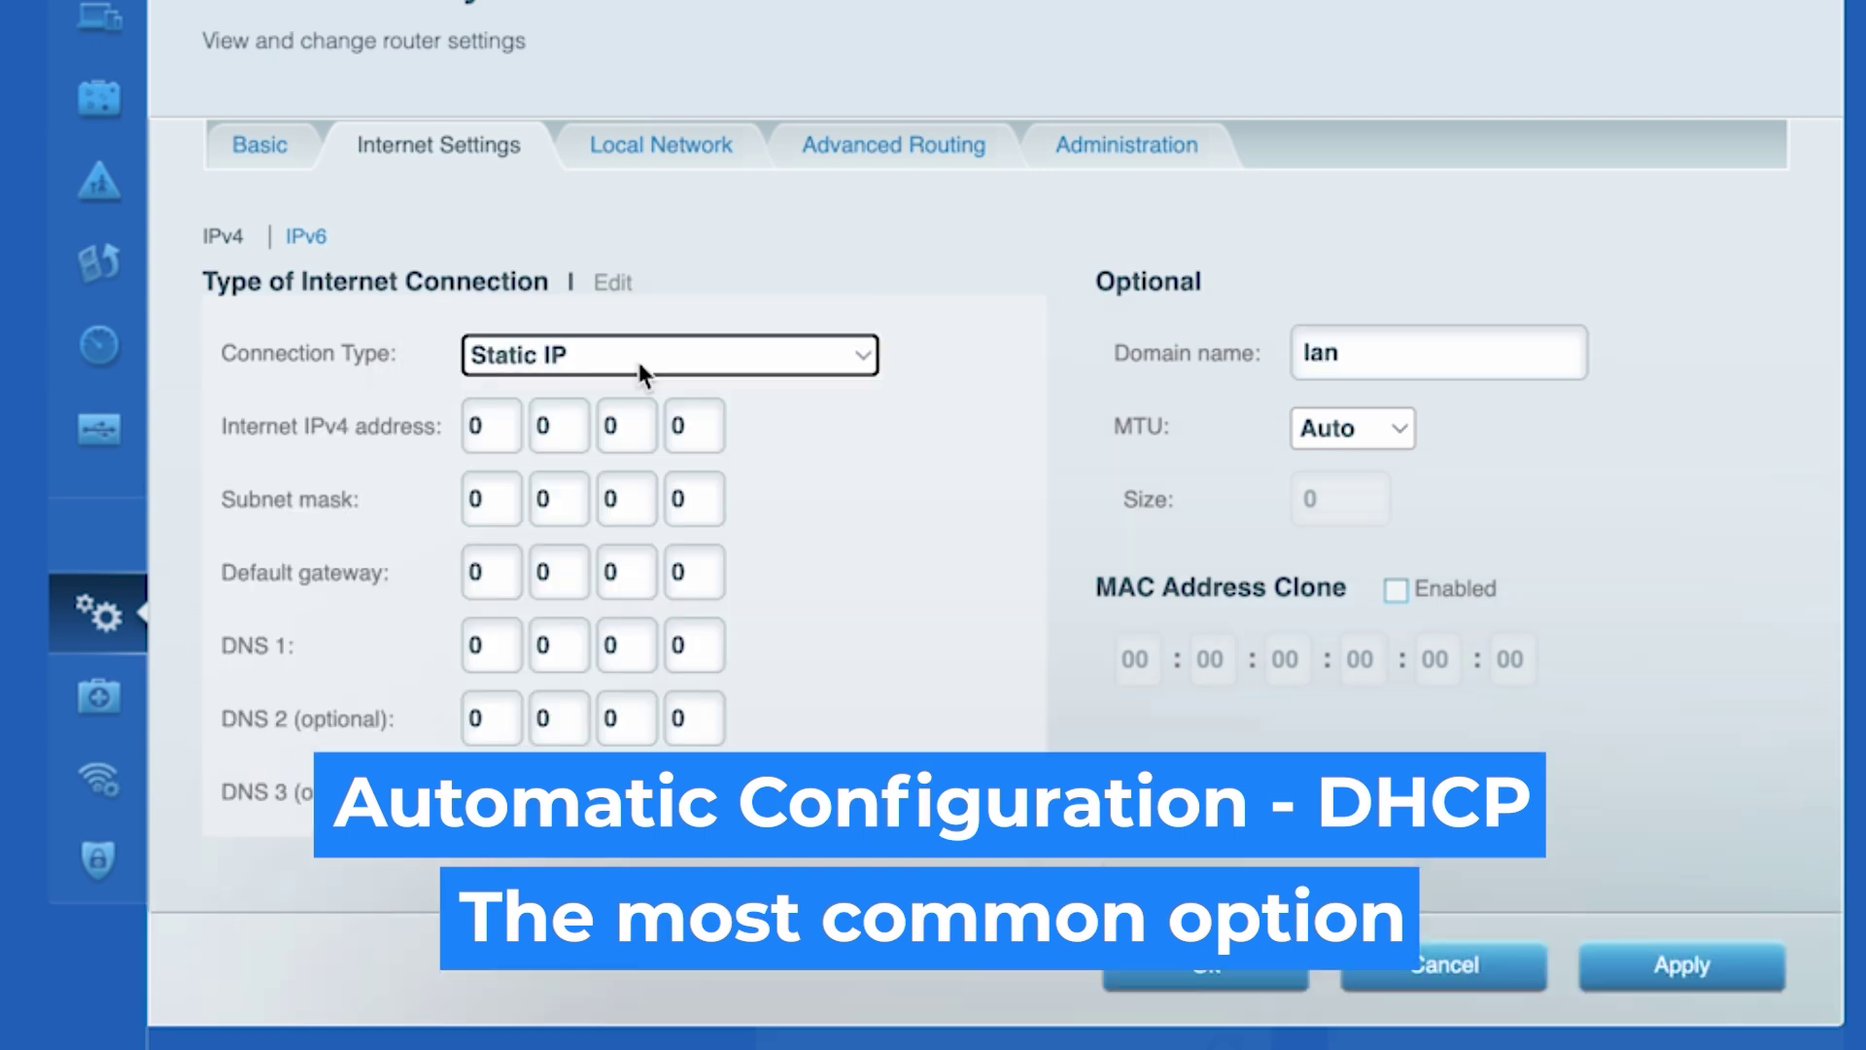
Step: Try PPTP and L2TP, revert to Automatic Configuration - DHCP, and close Connectivity
{"action": "left_click", "coordinate": [643, 354]}
{"action": "left_click", "coordinate": [585, 435]}
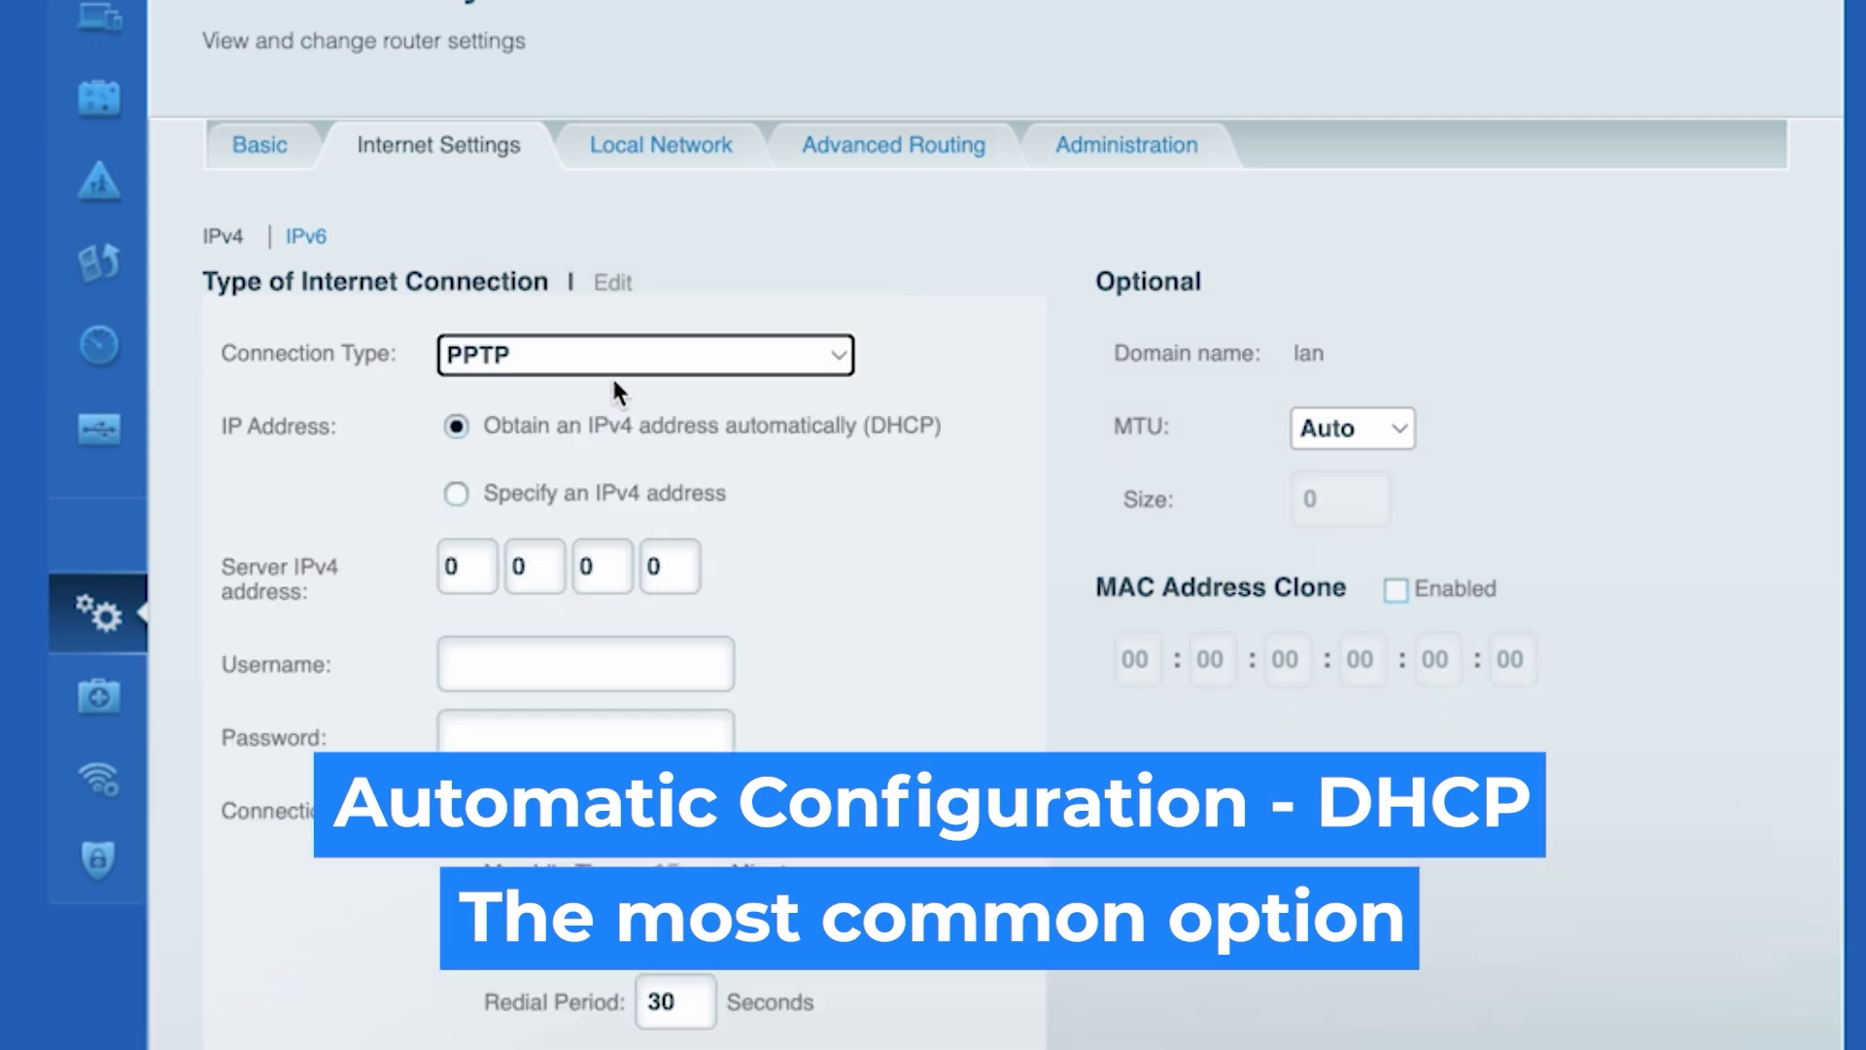
{"action": "left_click", "coordinate": [623, 355]}
{"action": "left_click", "coordinate": [591, 398]}
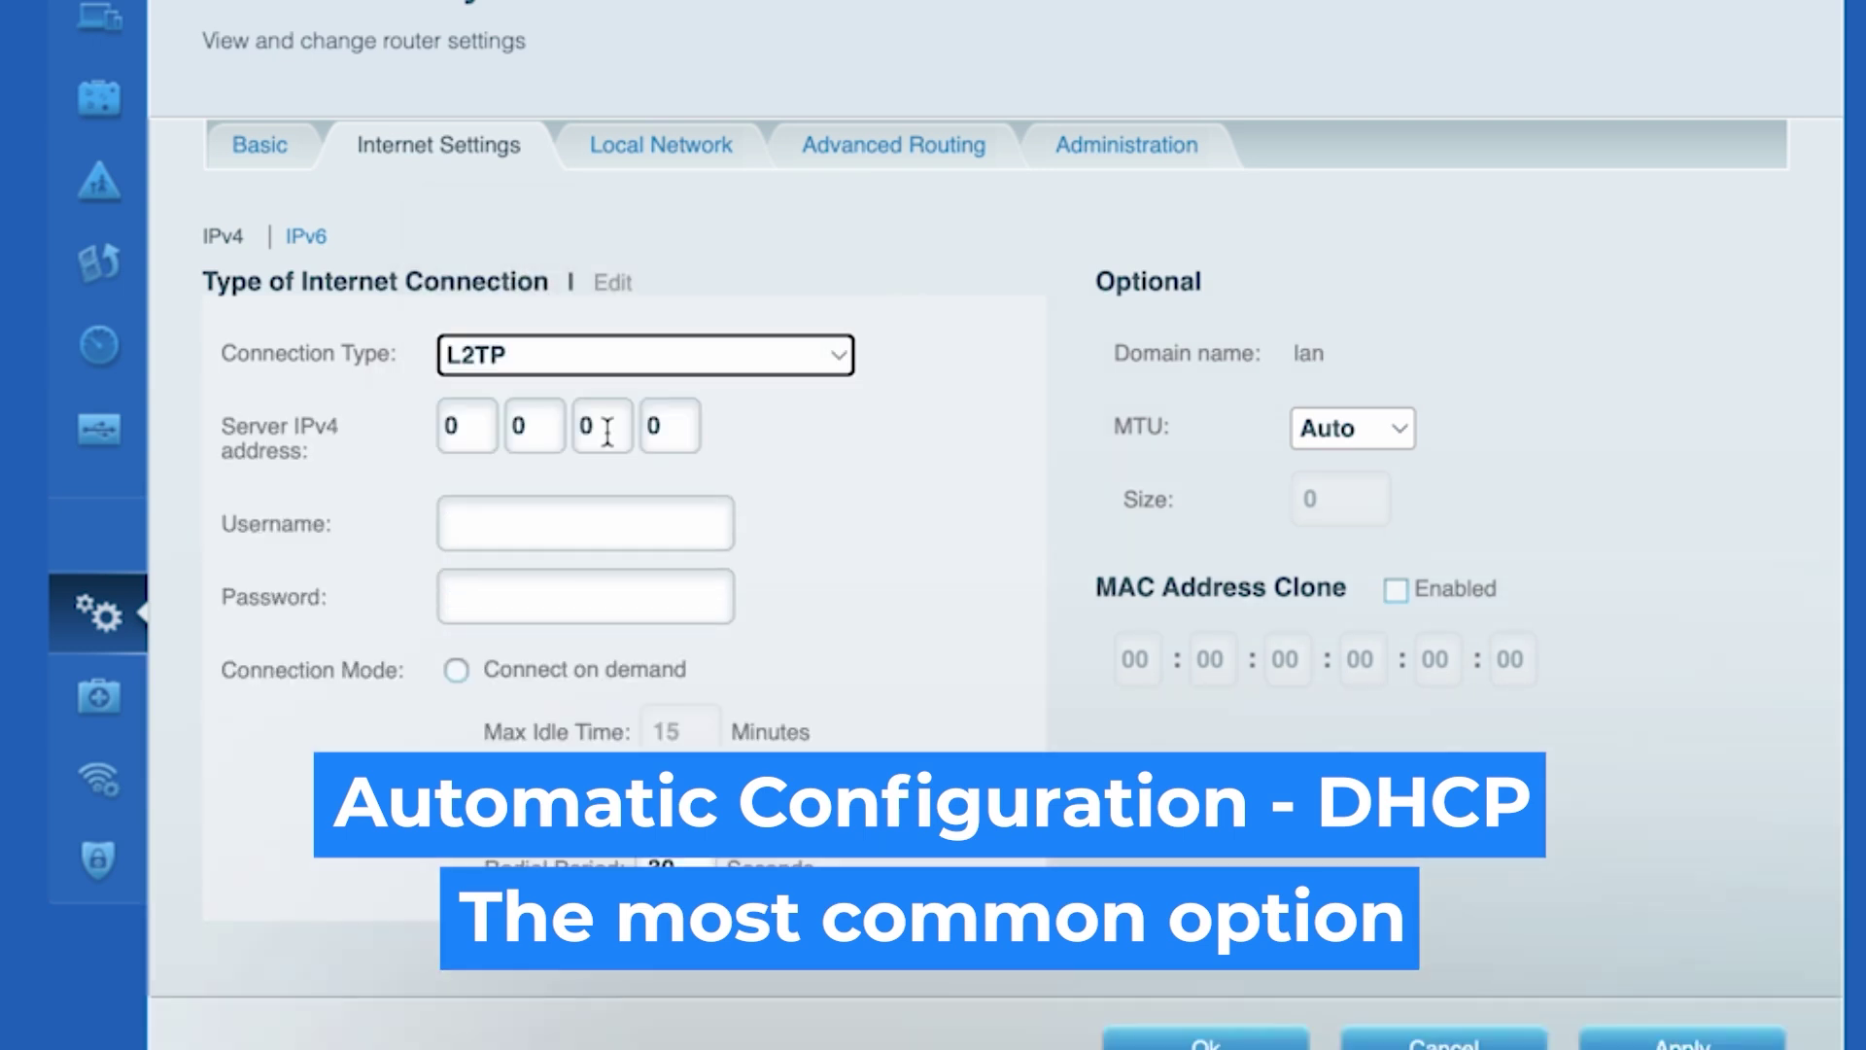
{"action": "left_click", "coordinate": [834, 362]}
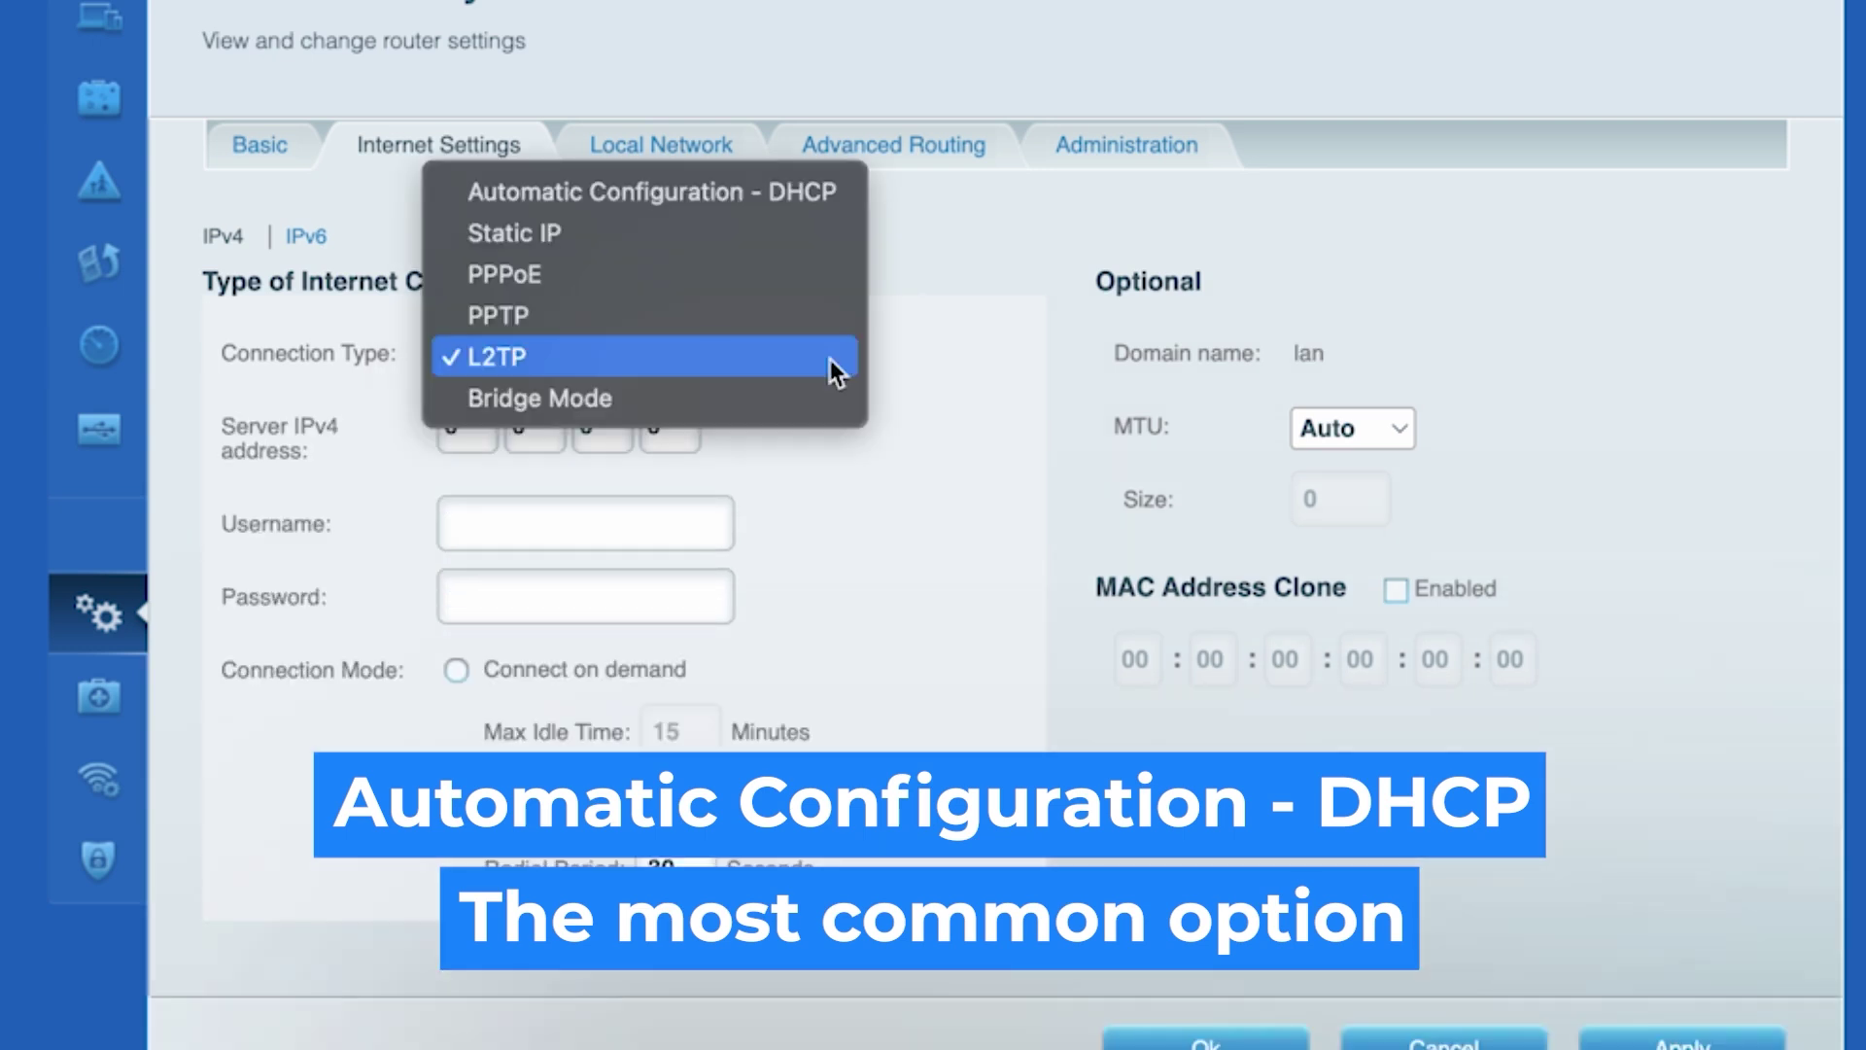
{"action": "left_click", "coordinate": [824, 195]}
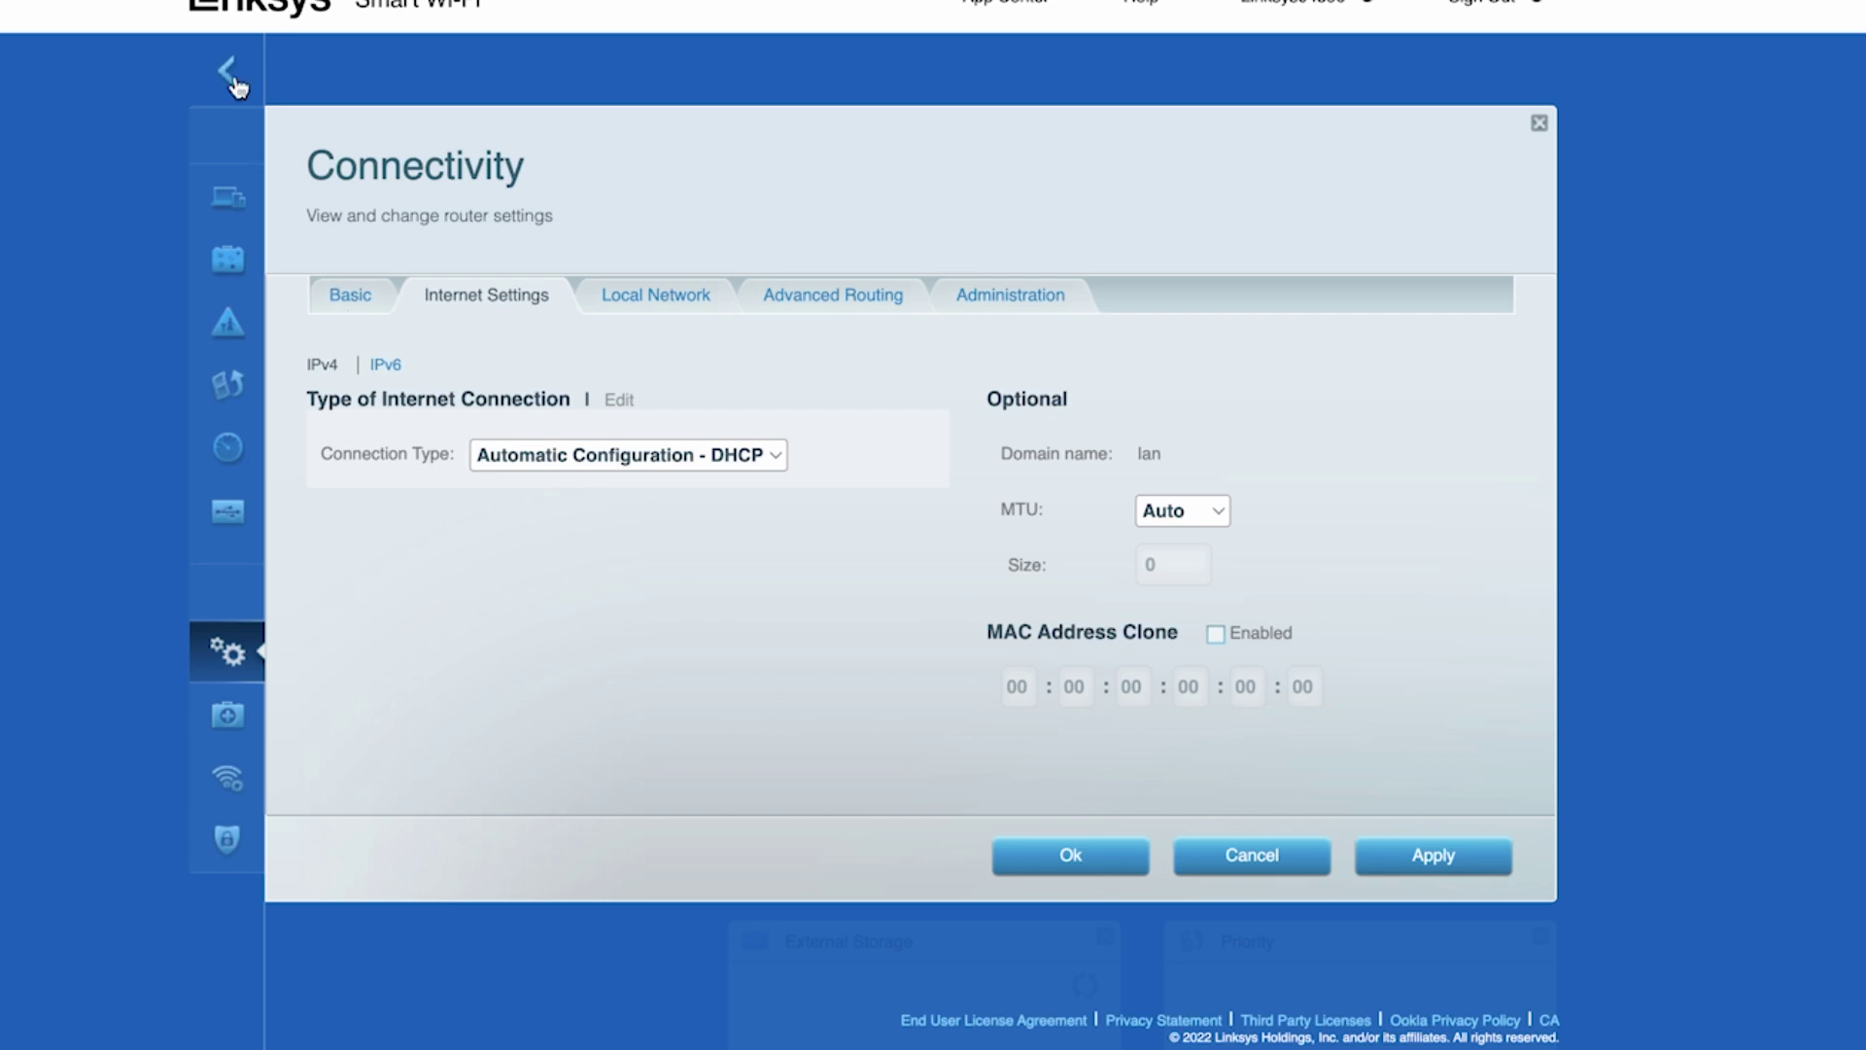
{"action": "left_click", "coordinate": [232, 72]}
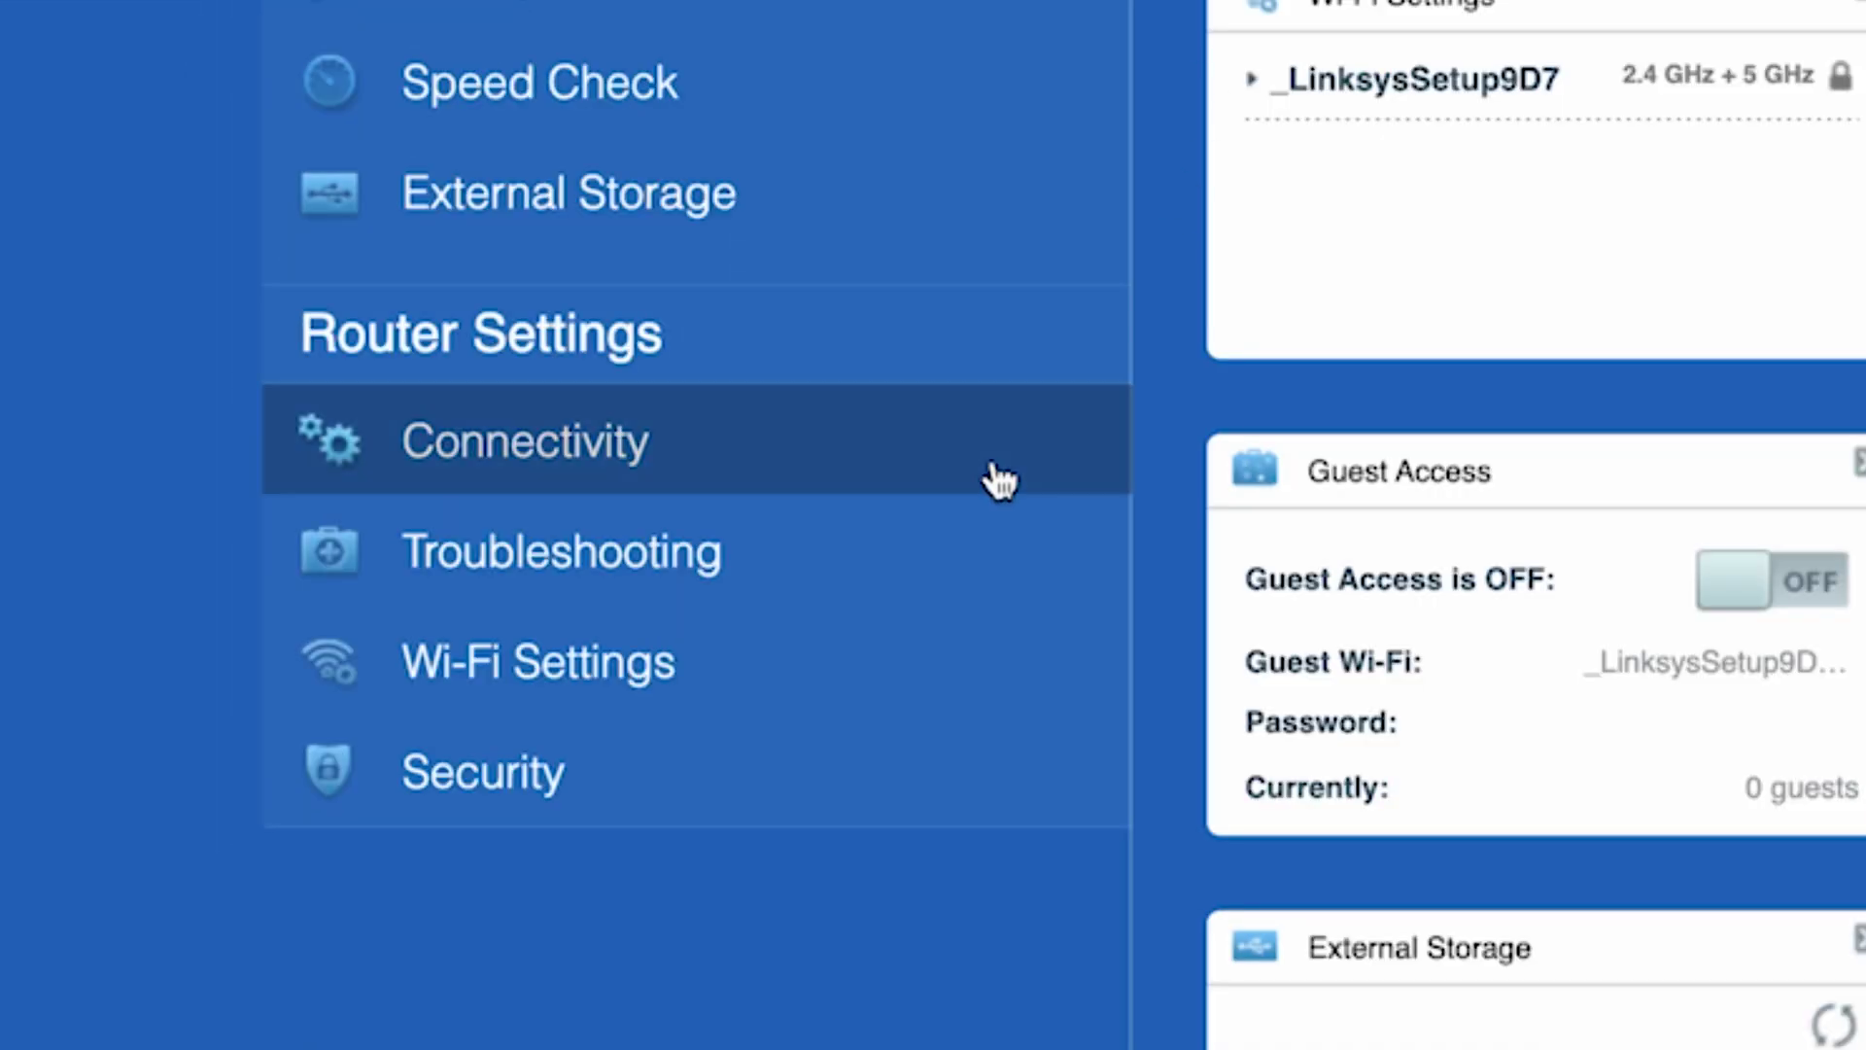
Step: Rename the 2.4 GHz Wi-Fi network to 'Linksys' and give it a new password
{"action": "left_click", "coordinate": [641, 665]}
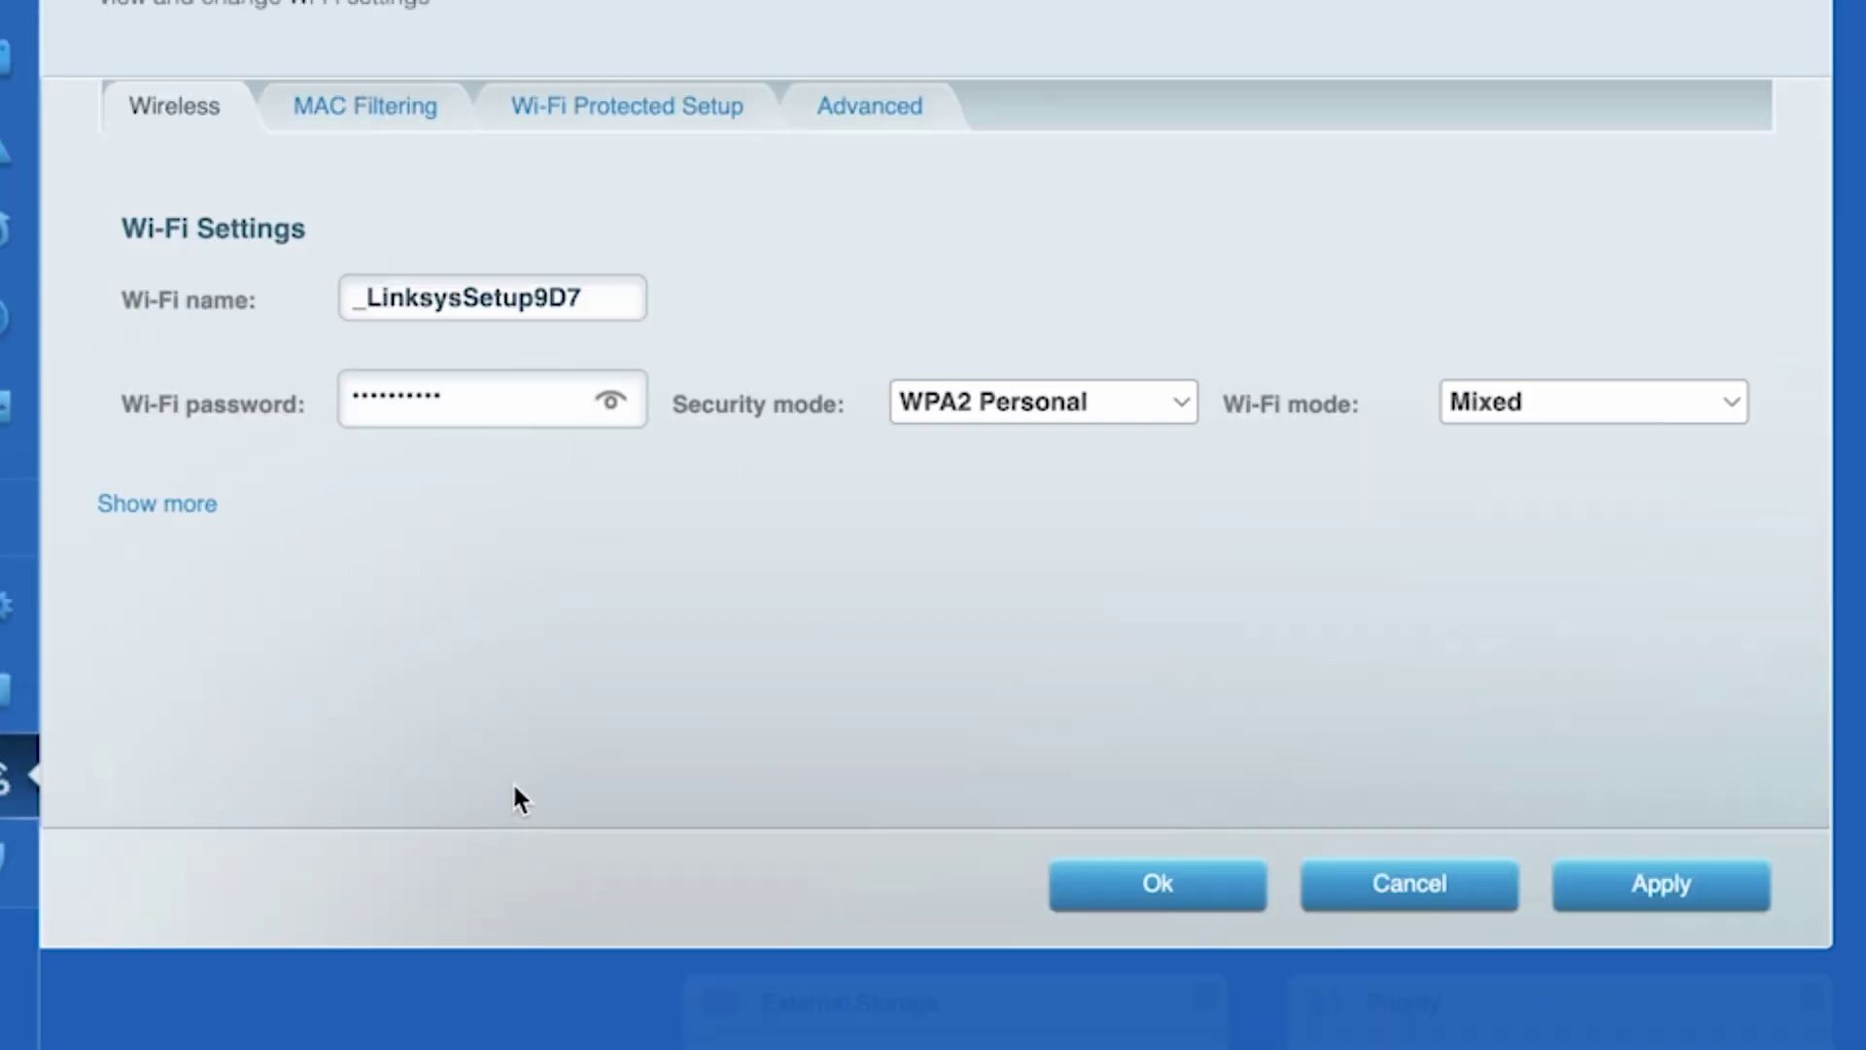
{"action": "left_click_drag", "start_coordinate": [452, 298], "coordinate": [595, 294]}
{"action": "key", "text": "BackSpace"}
{"action": "left_click", "coordinate": [352, 299]}
{"action": "key", "text": "BackSpace"}
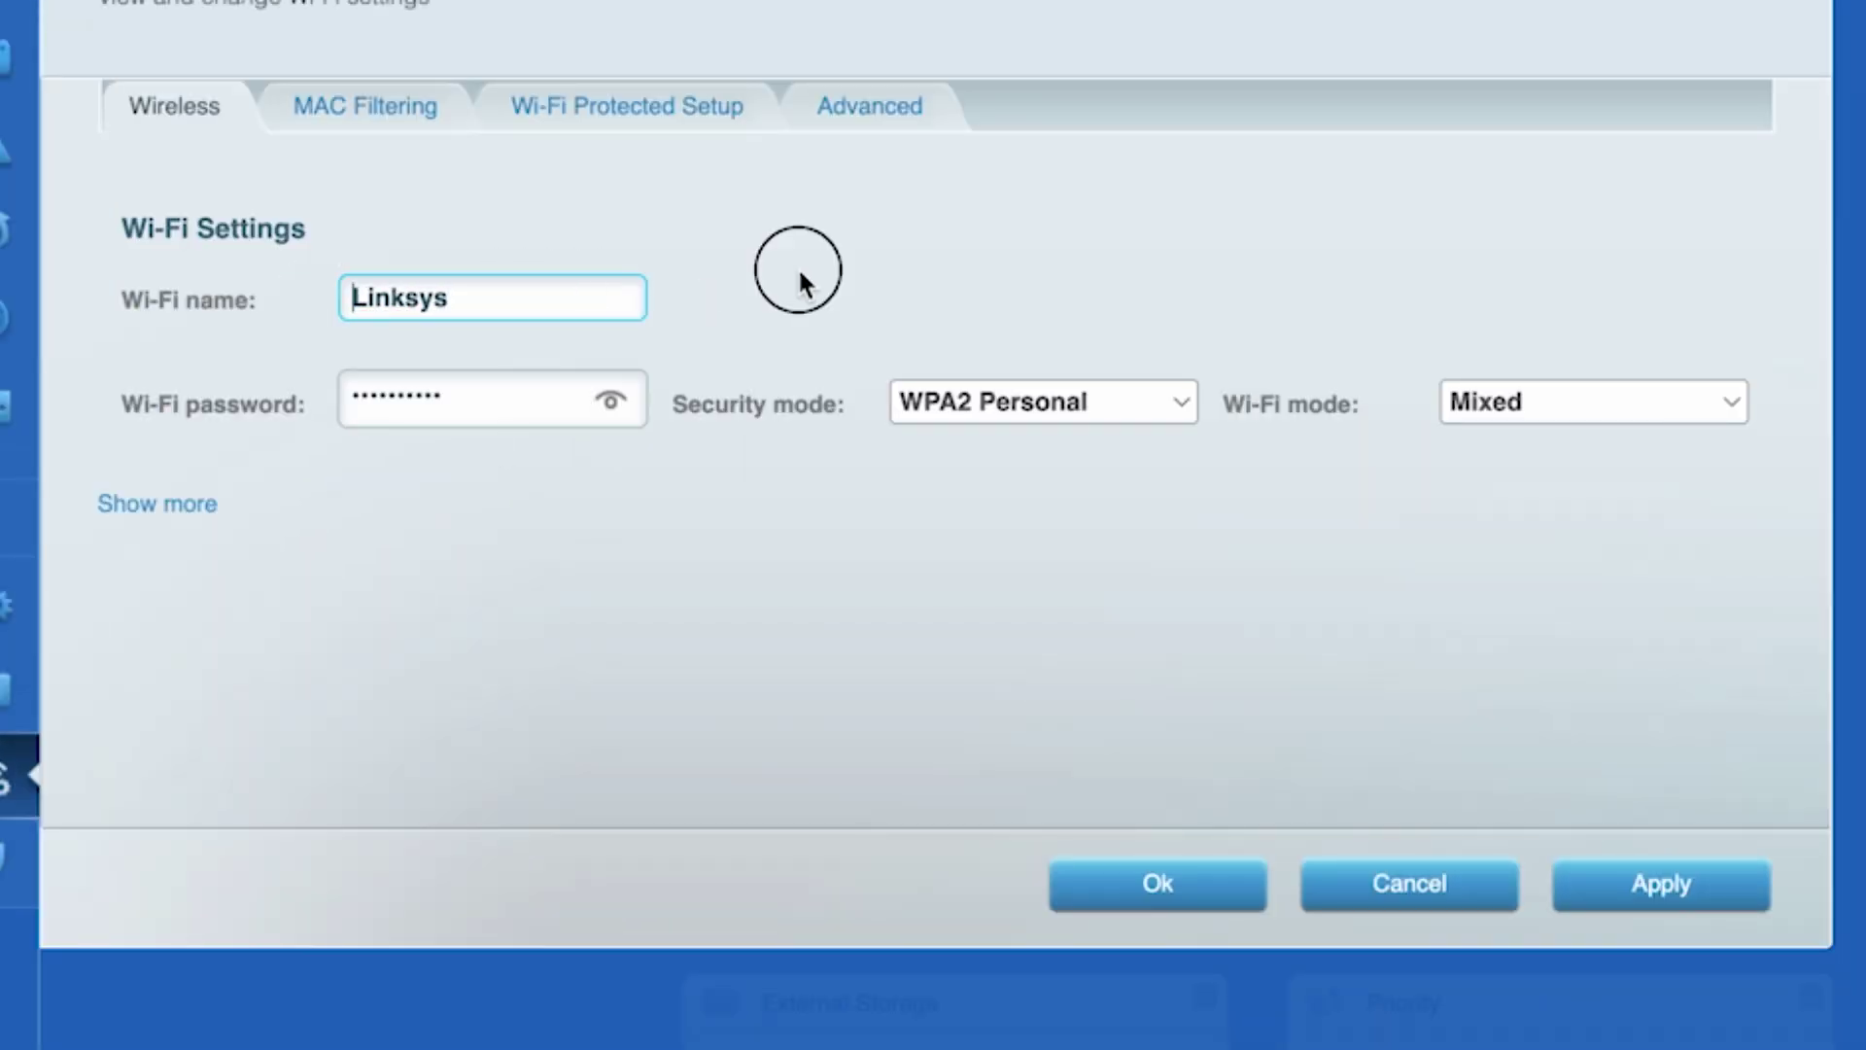
{"action": "left_click", "coordinate": [611, 401]}
{"action": "double_click", "coordinate": [529, 403]}
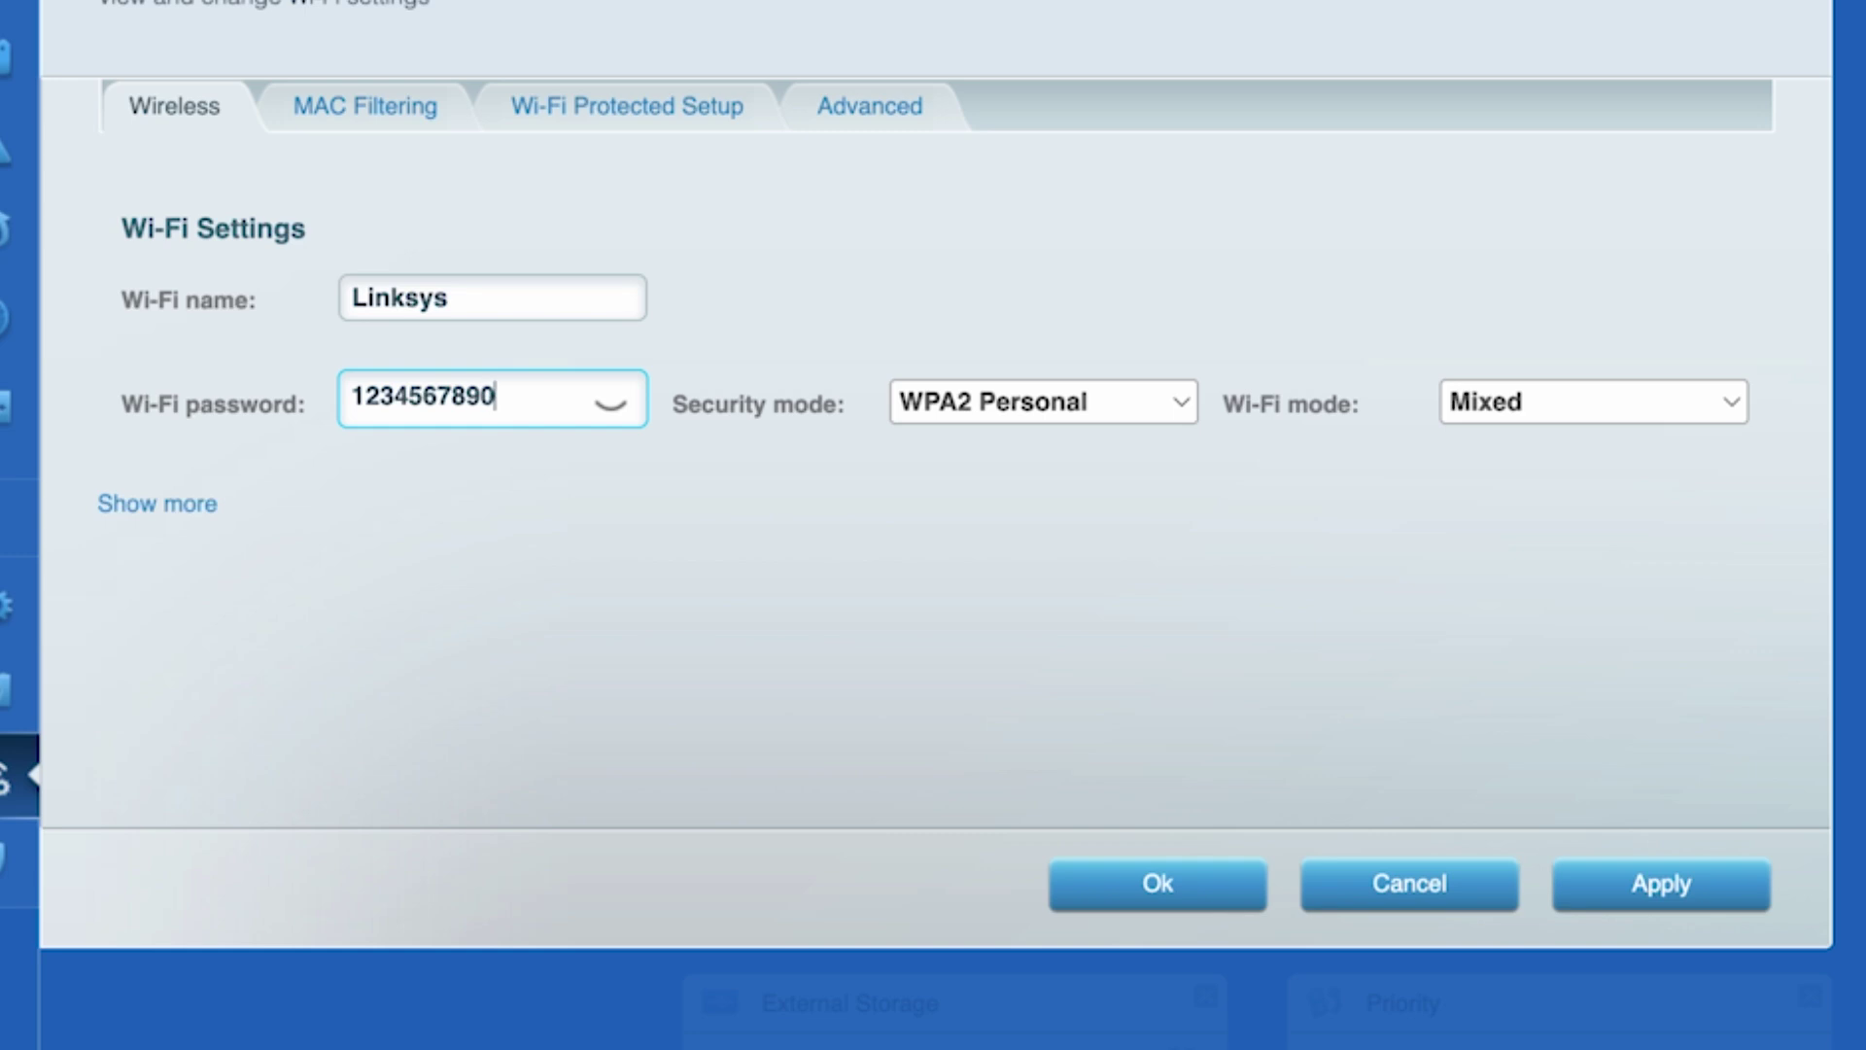
Step: Rename the 5 GHz network to 'Linksys 5G' and give it a new password
{"action": "left_click", "coordinate": [161, 505]}
{"action": "left_click", "coordinate": [365, 627]}
{"action": "key", "text": "BackSpace"}
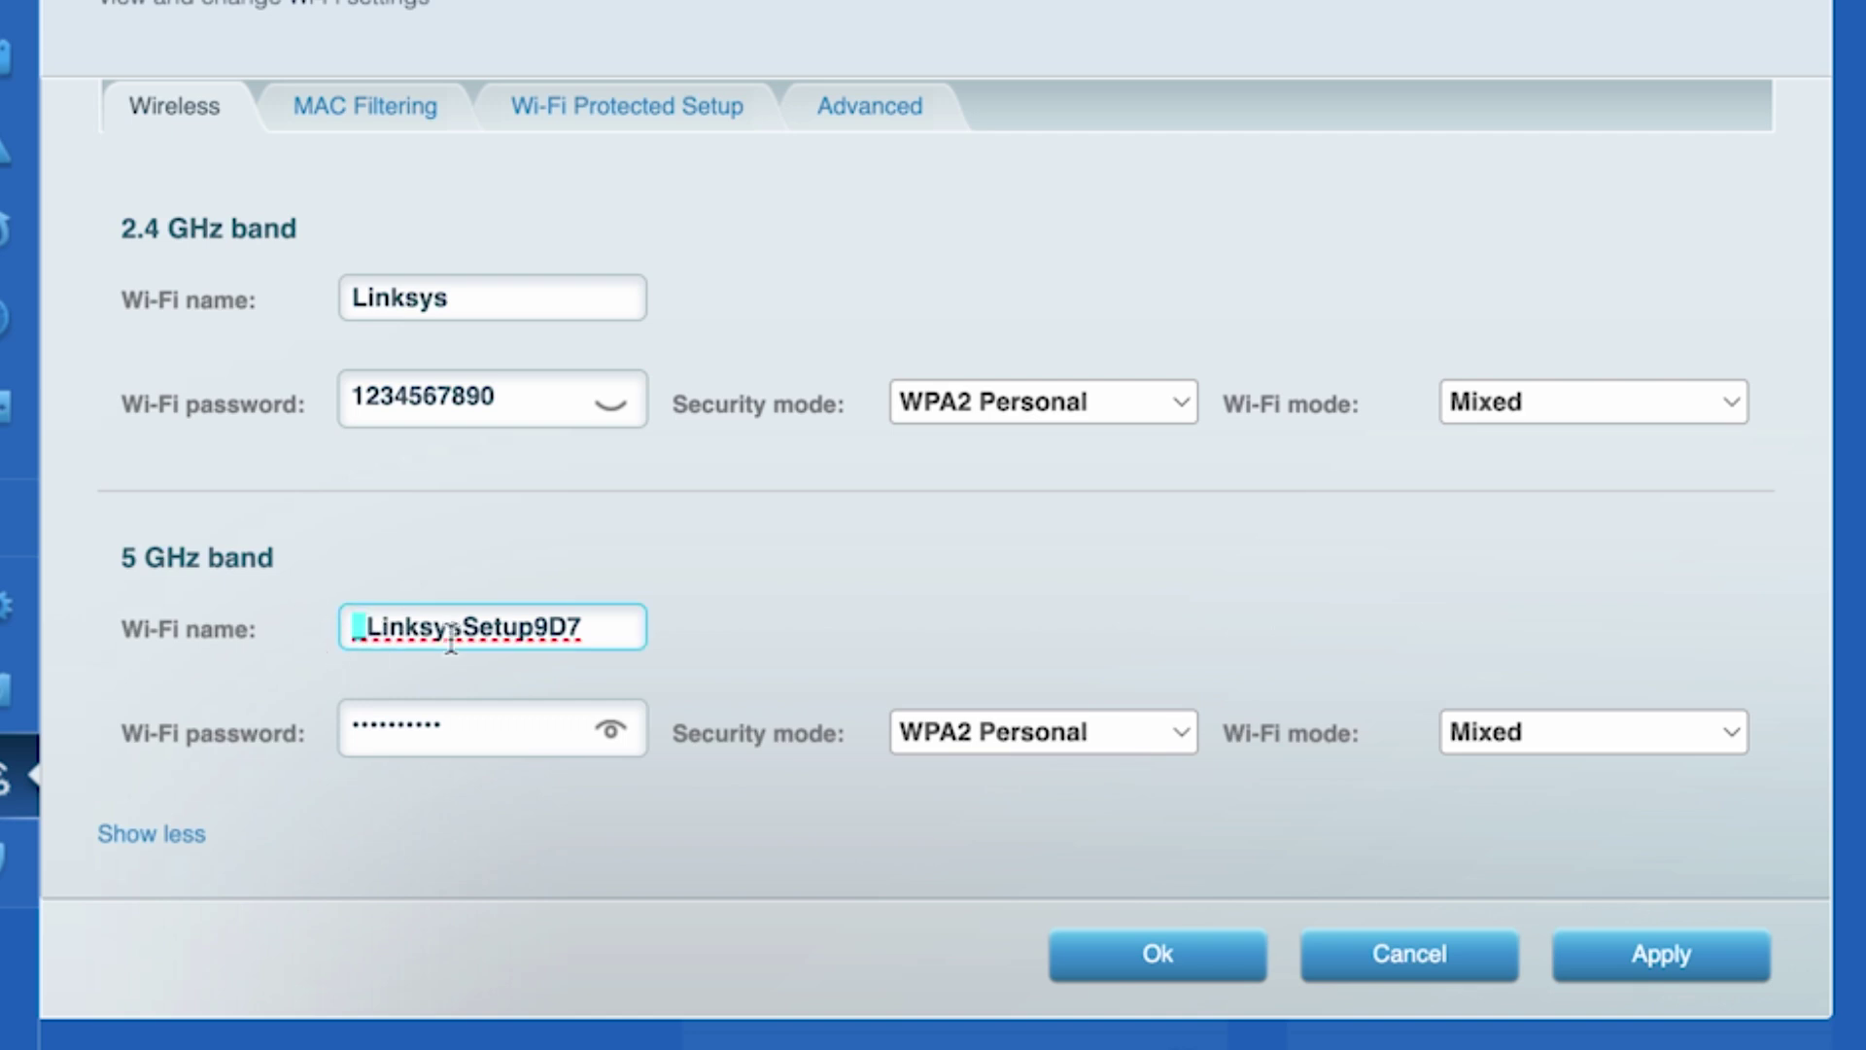
{"action": "left_click_drag", "start_coordinate": [442, 627], "coordinate": [604, 626]}
{"action": "type", "text": "5G"}
{"action": "left_click", "coordinate": [610, 729]}
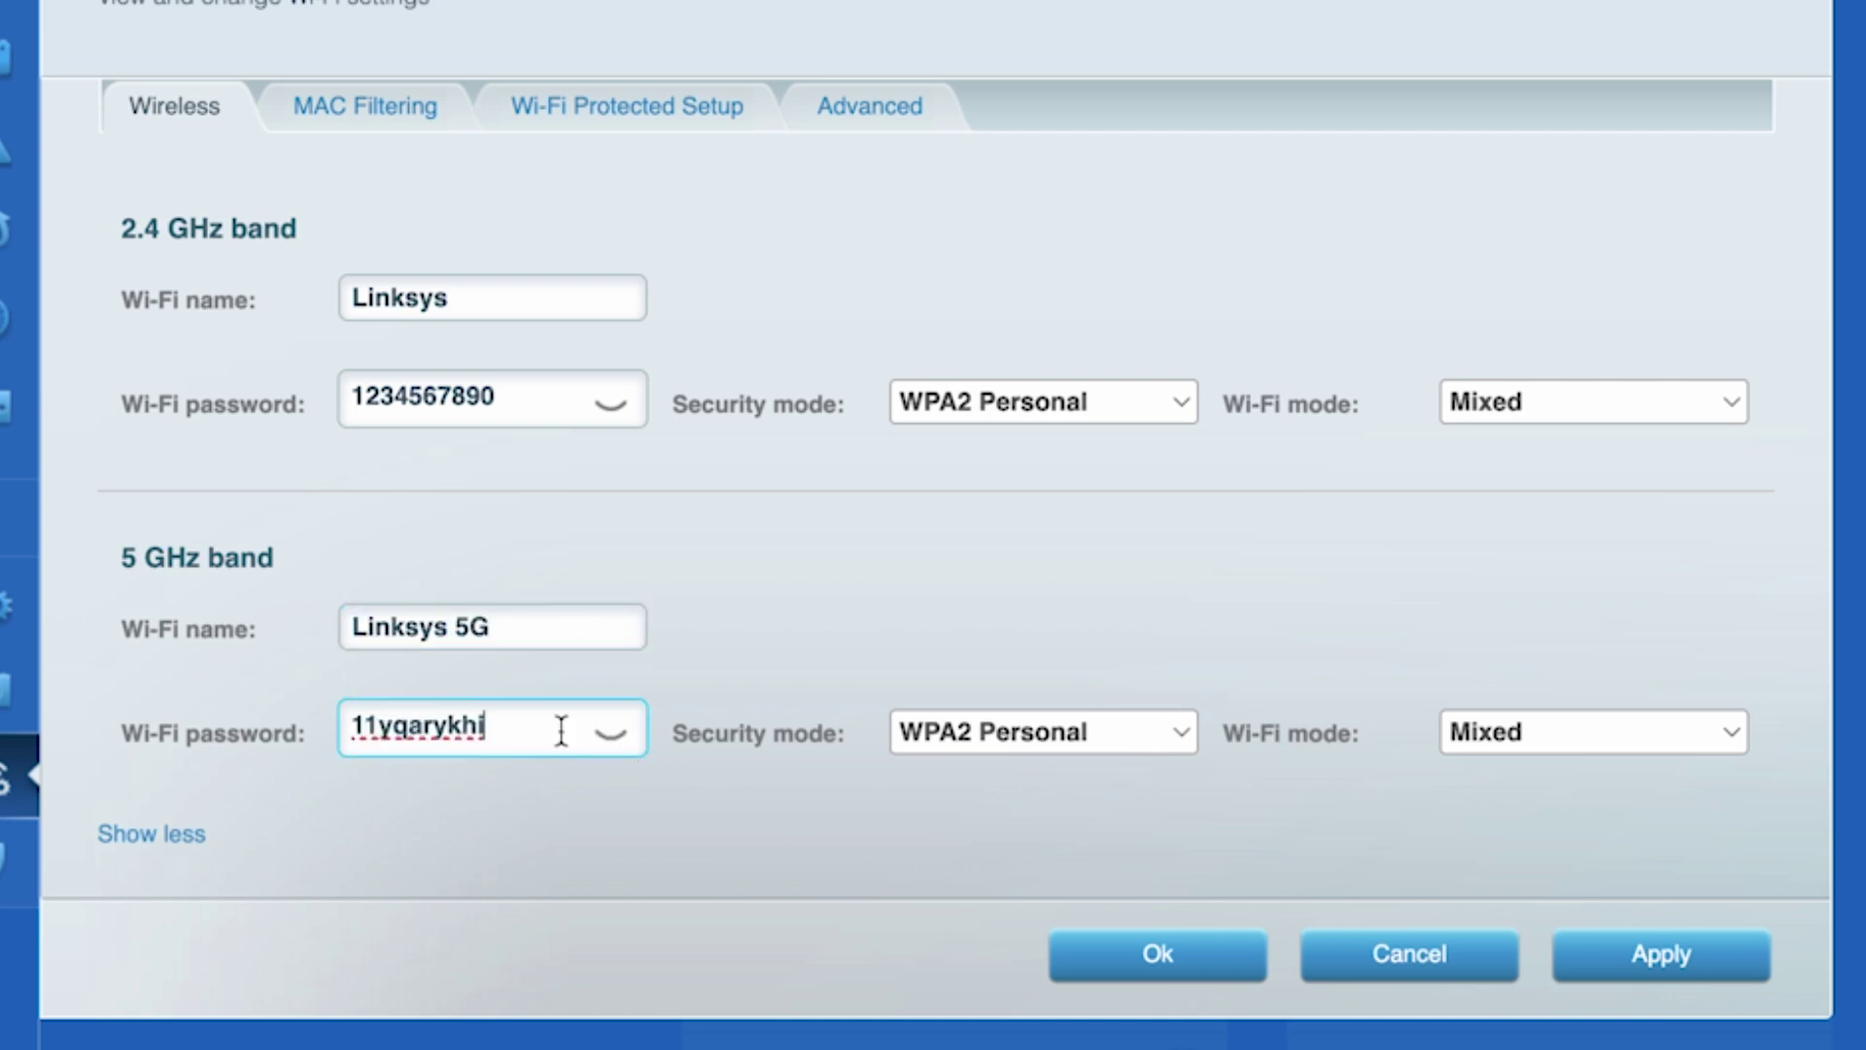
{"action": "left_click_drag", "start_coordinate": [562, 729], "coordinate": [262, 727]}
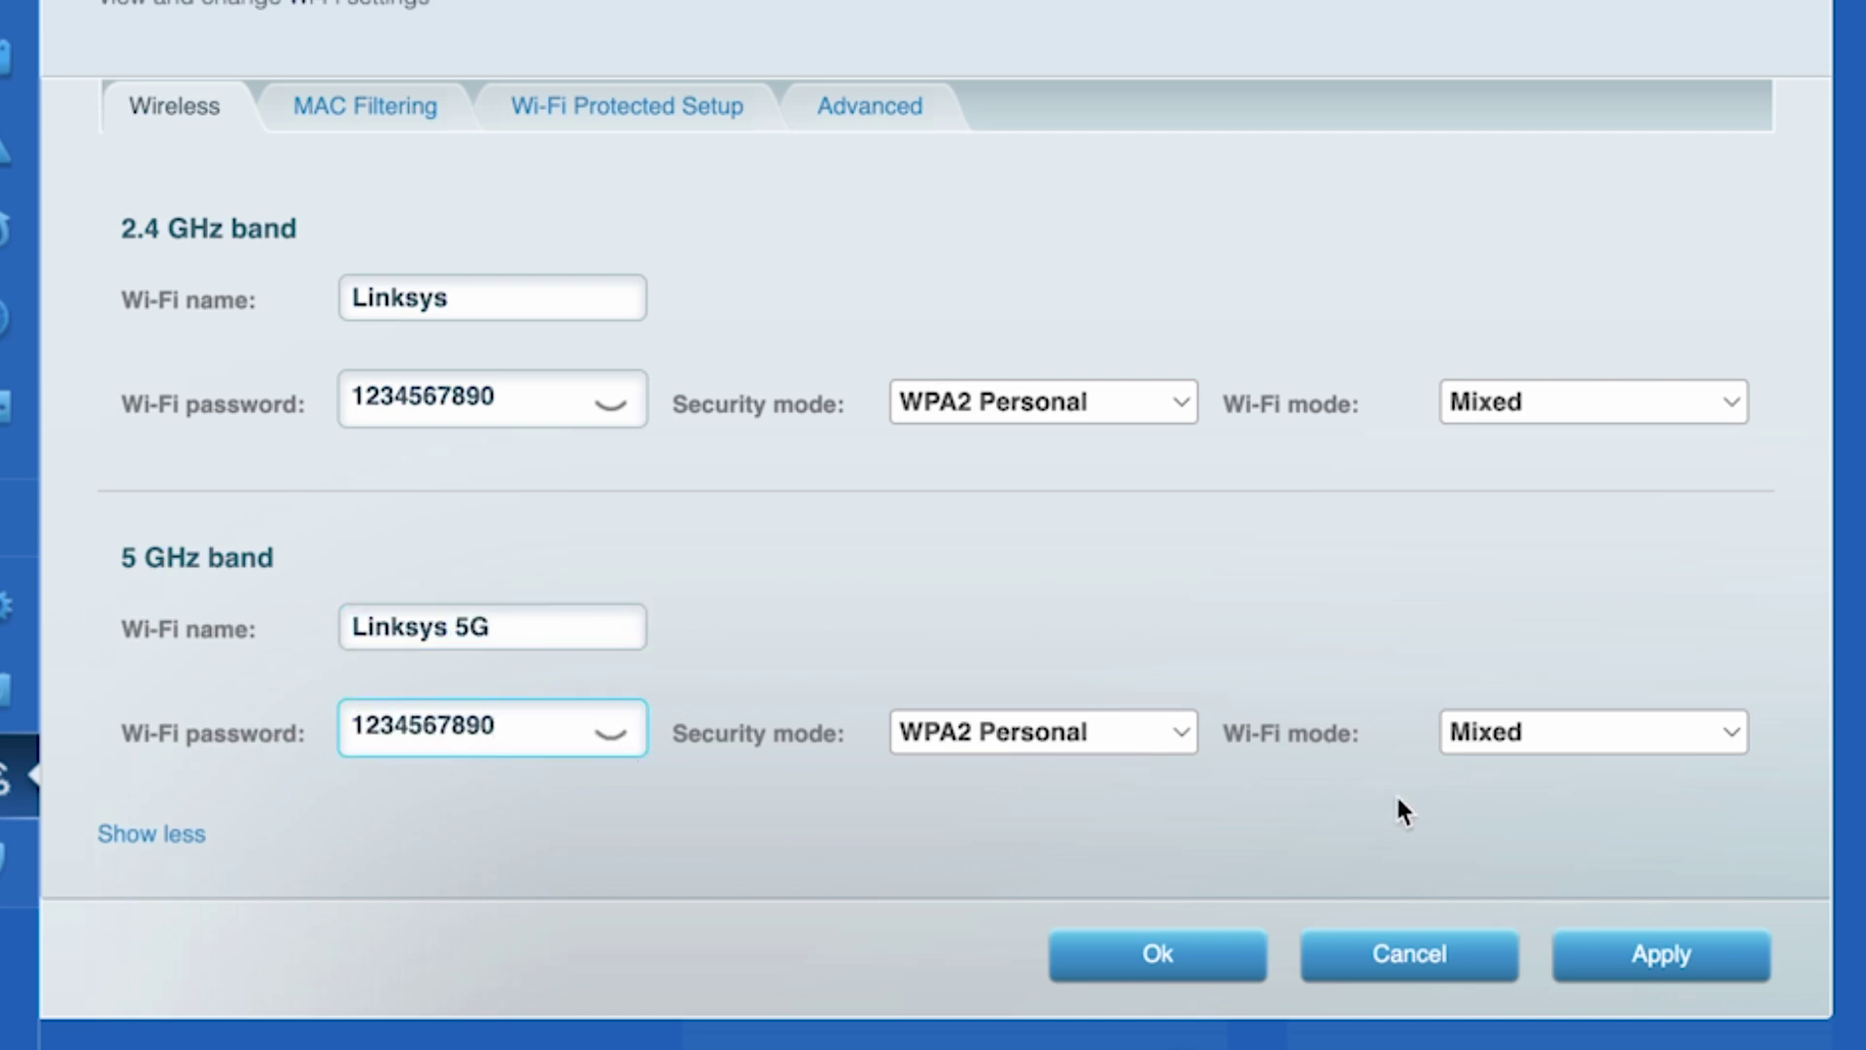
Step: Apply the Wi-Fi changes using different names per band, confirm, and acknowledge Applying Changes
{"action": "left_click", "coordinate": [1655, 958]}
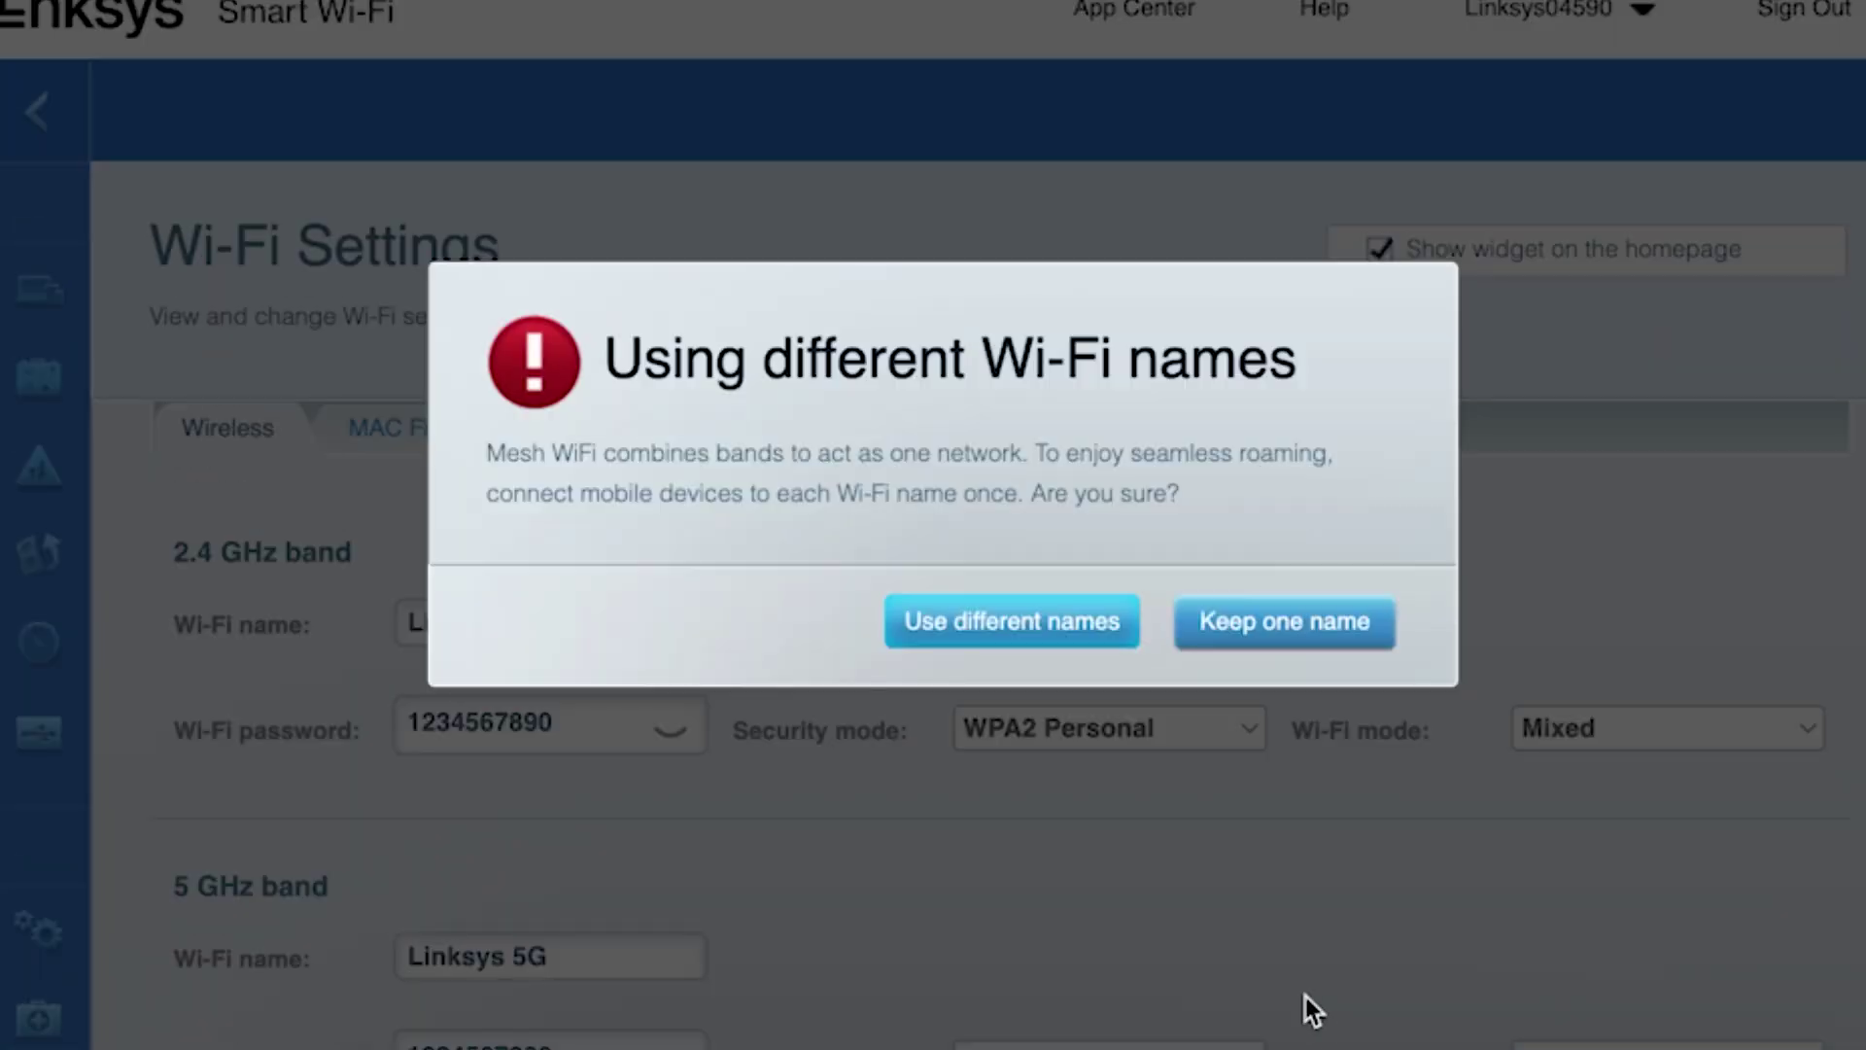
{"action": "left_click", "coordinate": [1067, 633]}
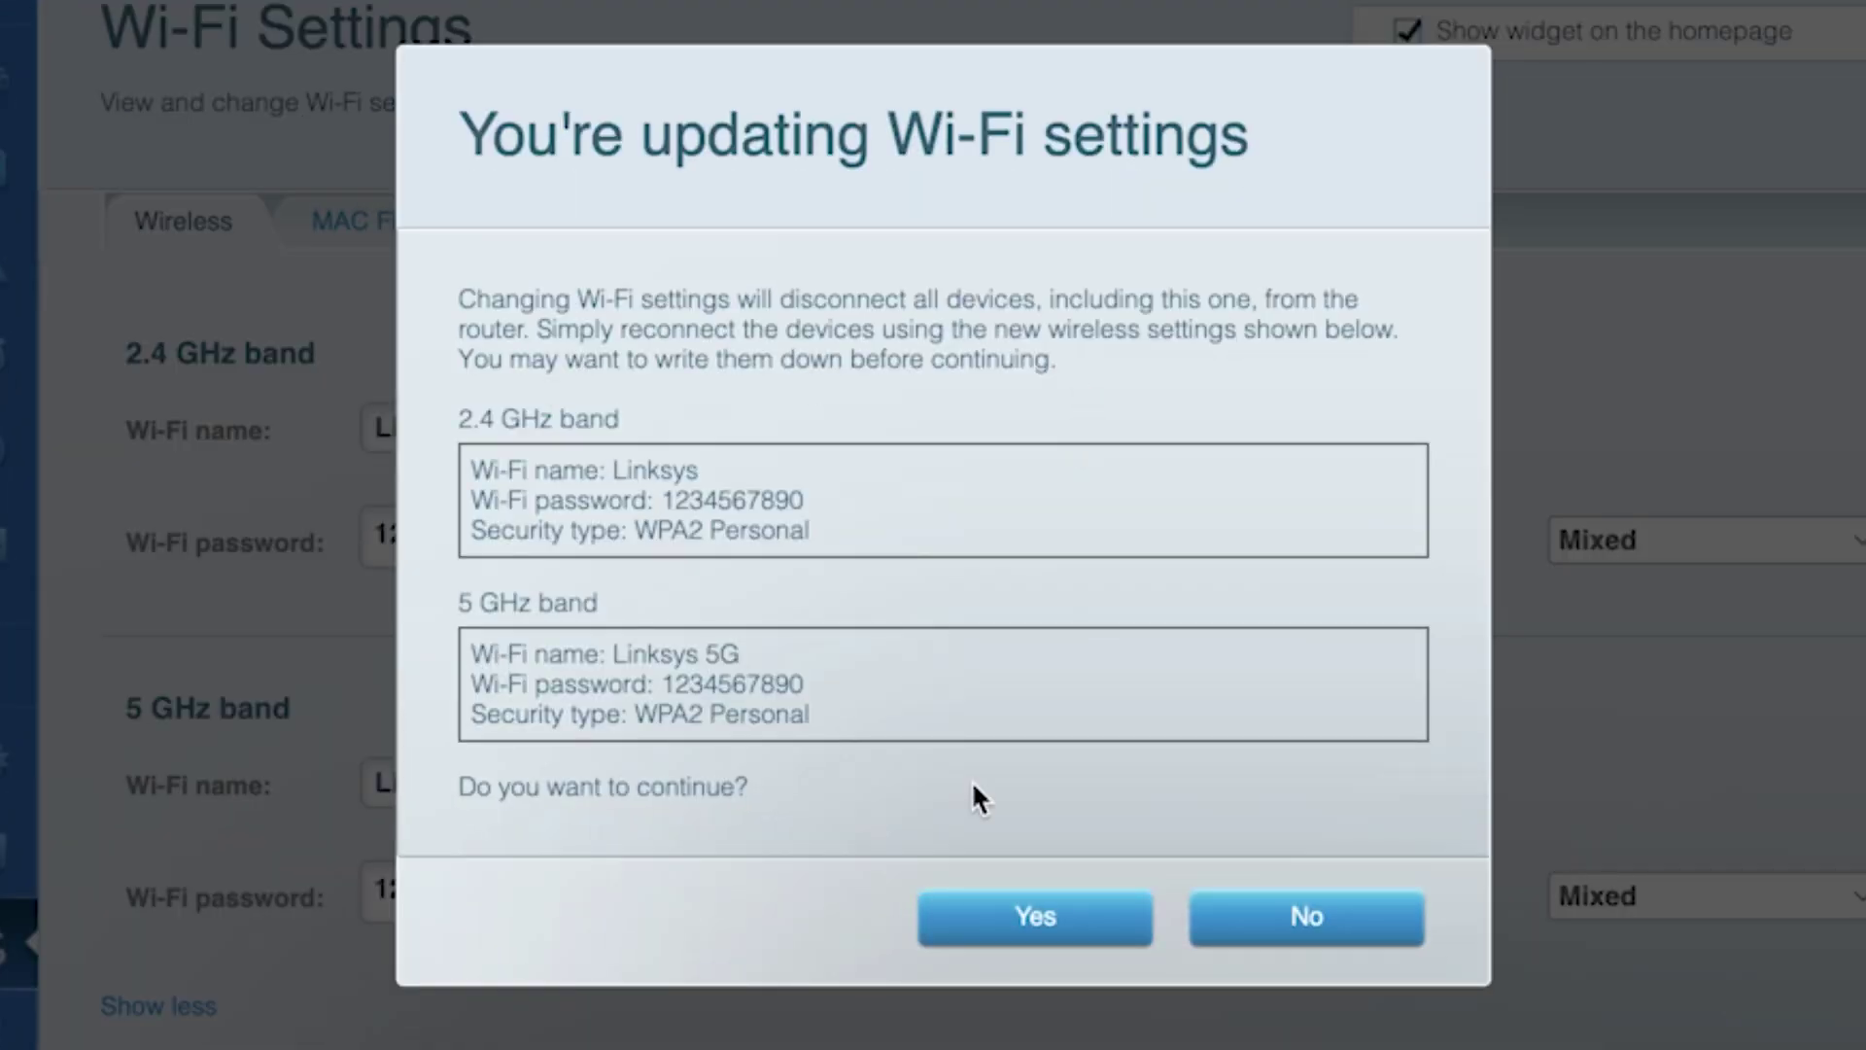
{"action": "left_click", "coordinate": [997, 911]}
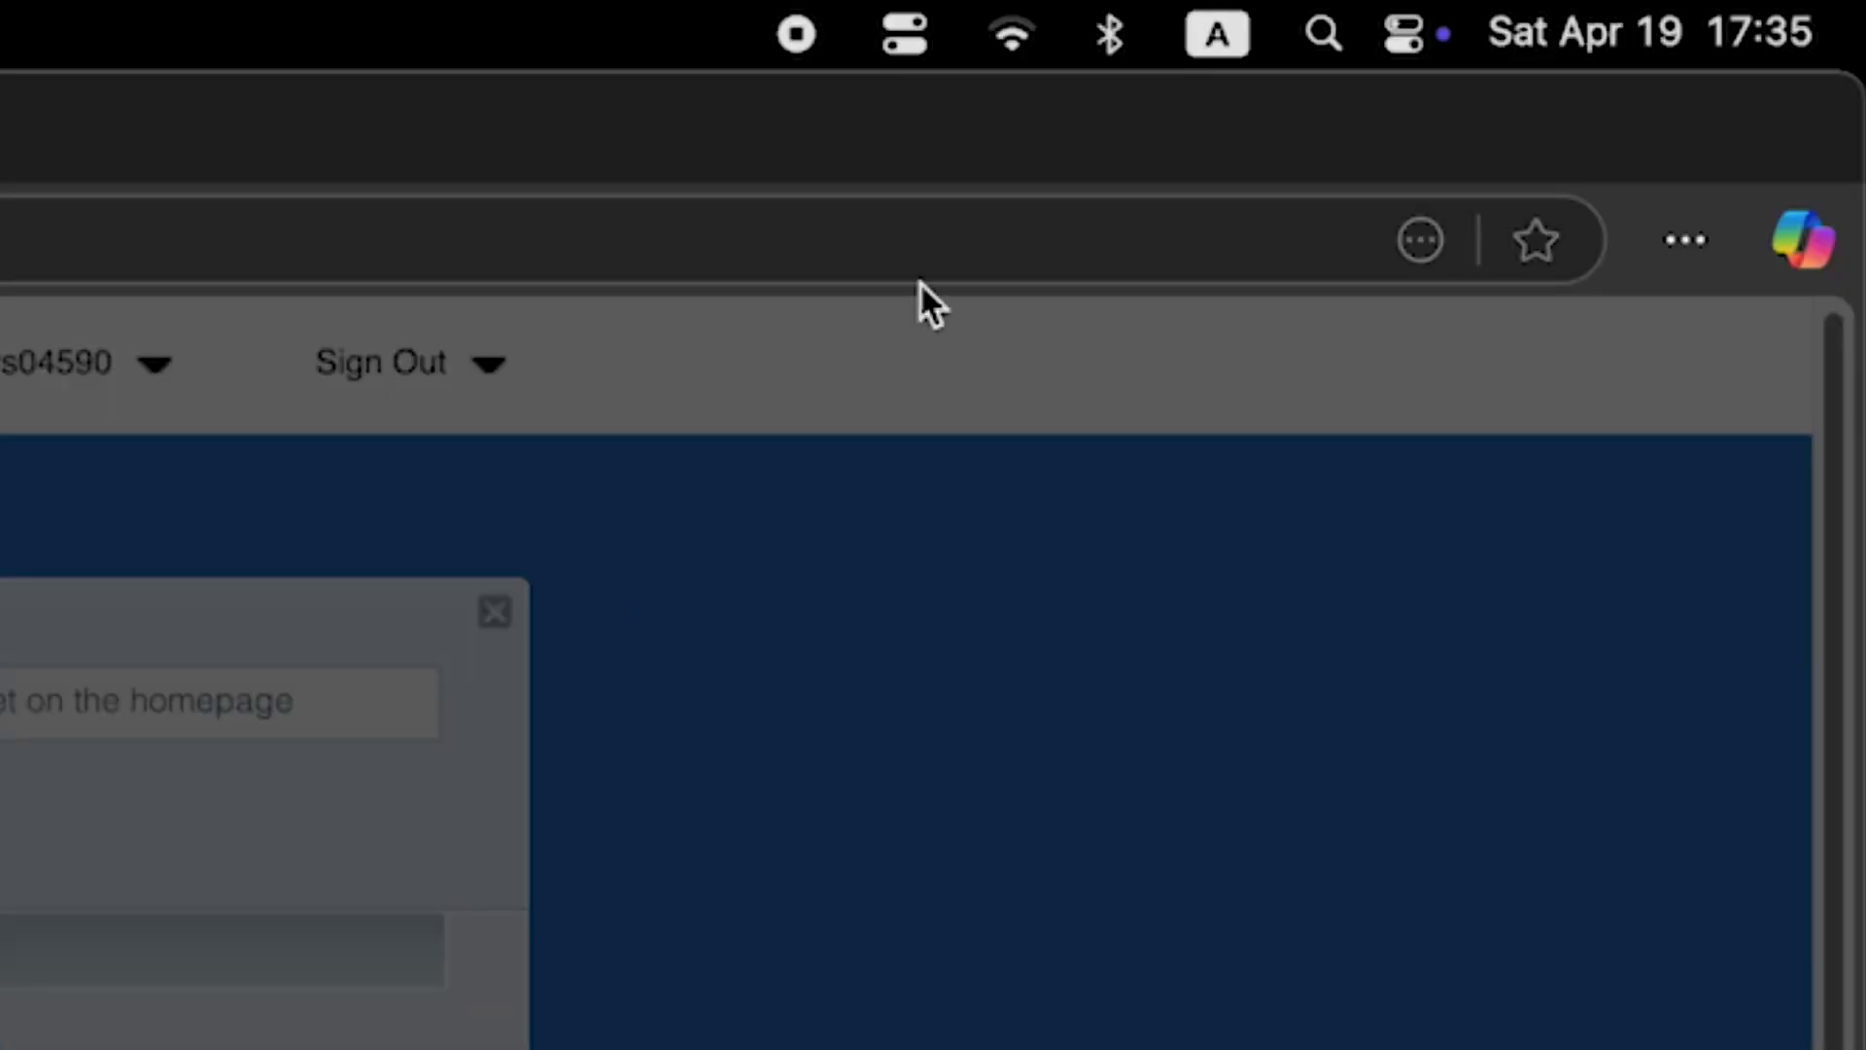
{"action": "left_click", "coordinate": [1022, 27]}
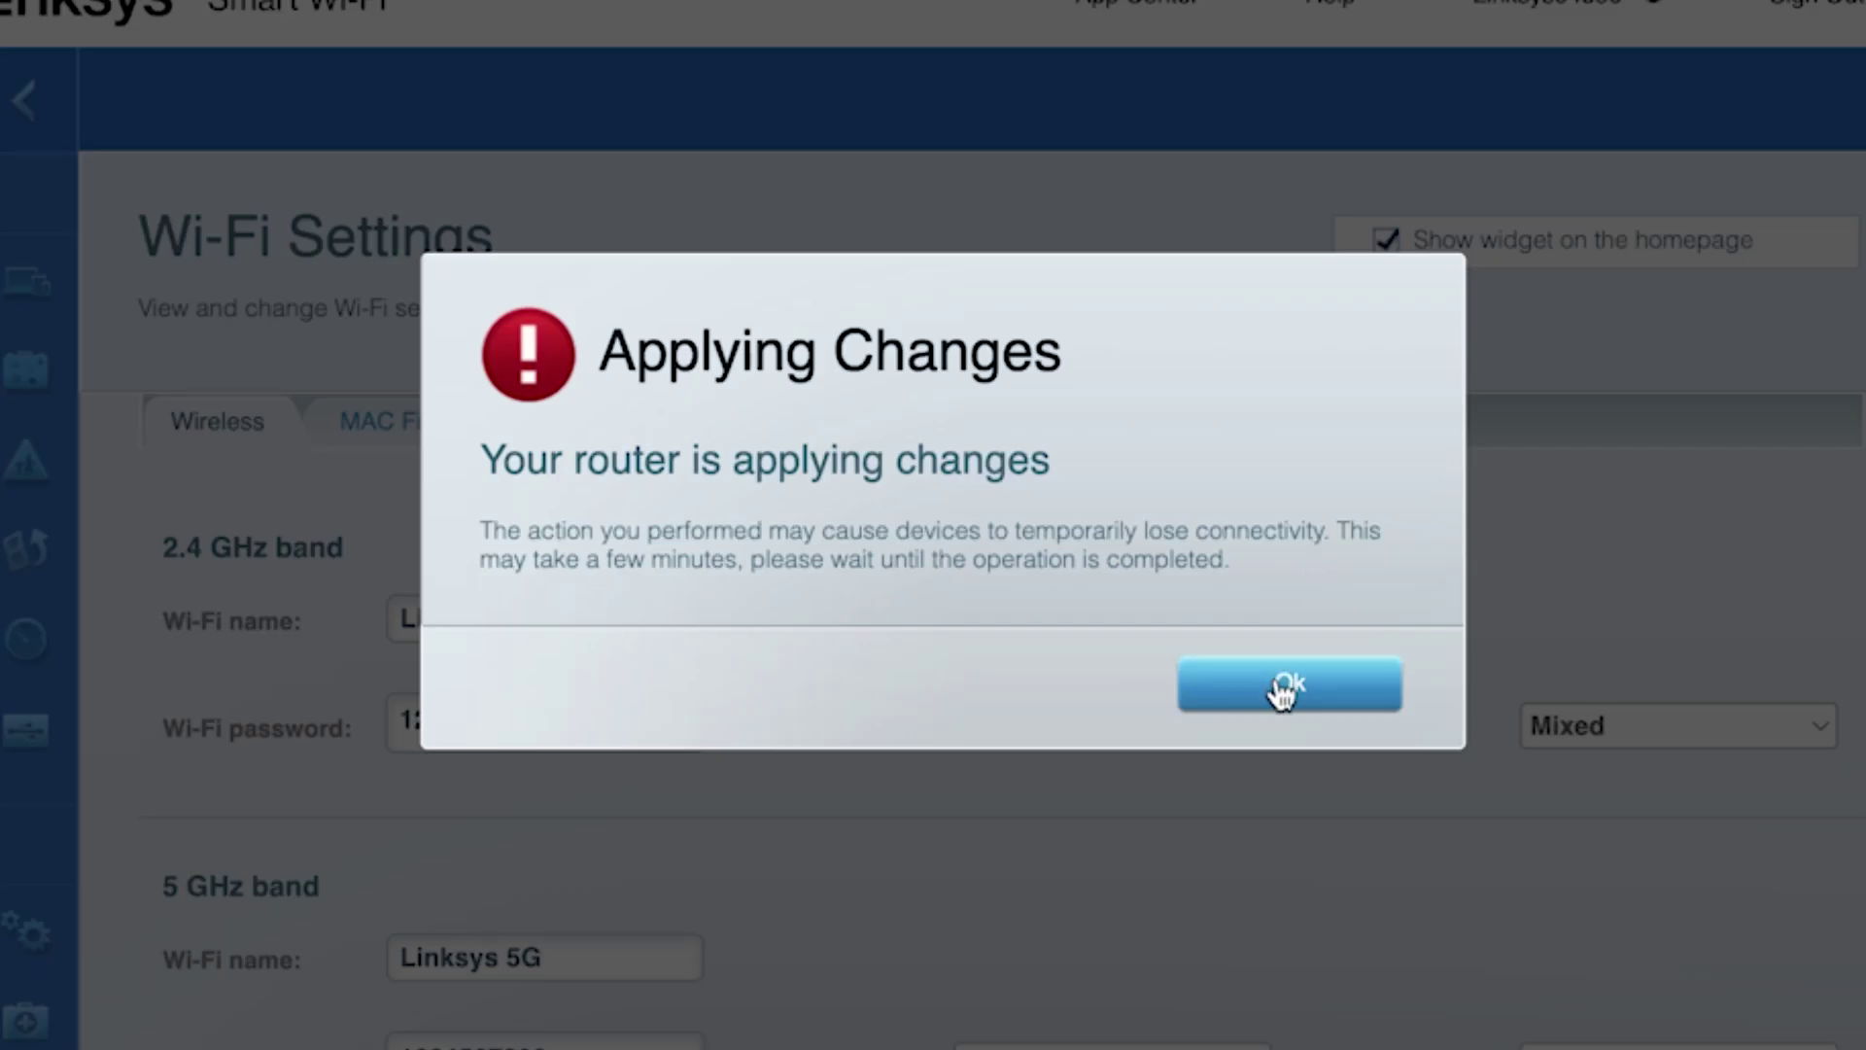
{"action": "left_click", "coordinate": [1281, 688]}
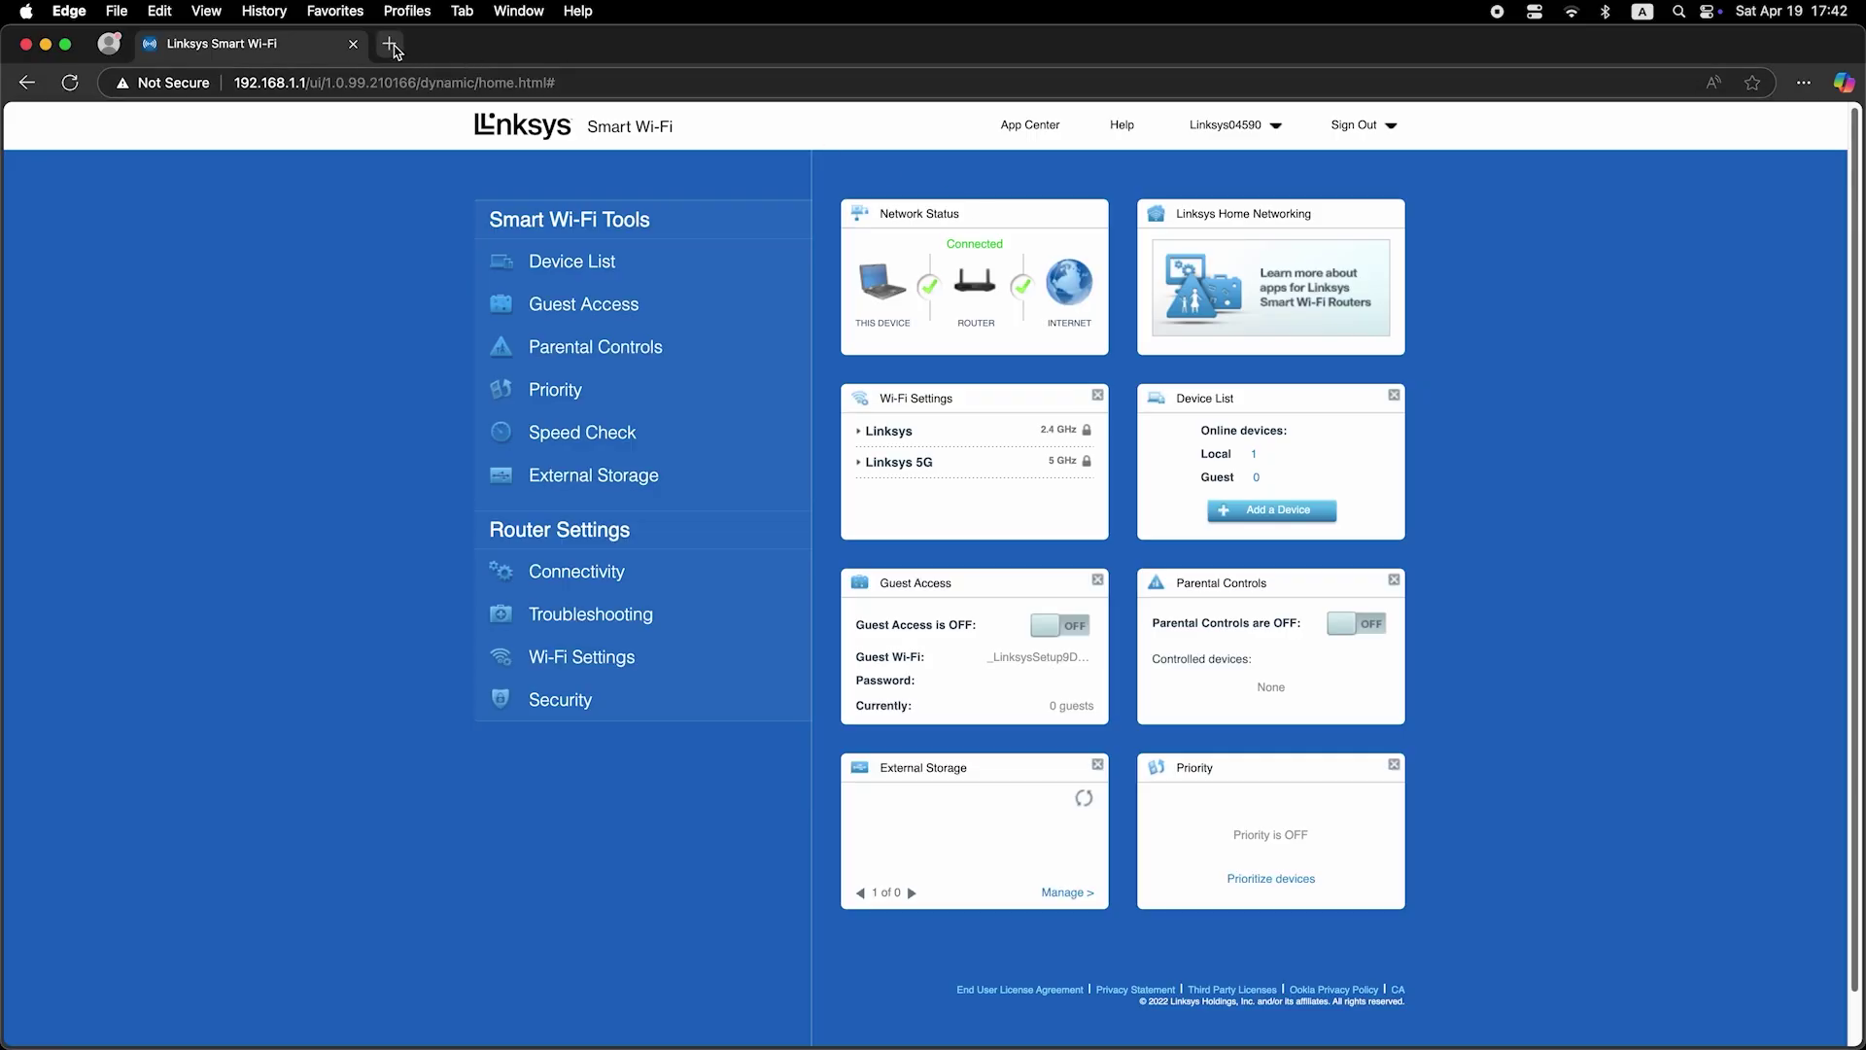
Step: Run a test search for 'hghghghg' in a new tab, then close that tab
{"action": "left_click", "coordinate": [390, 45]}
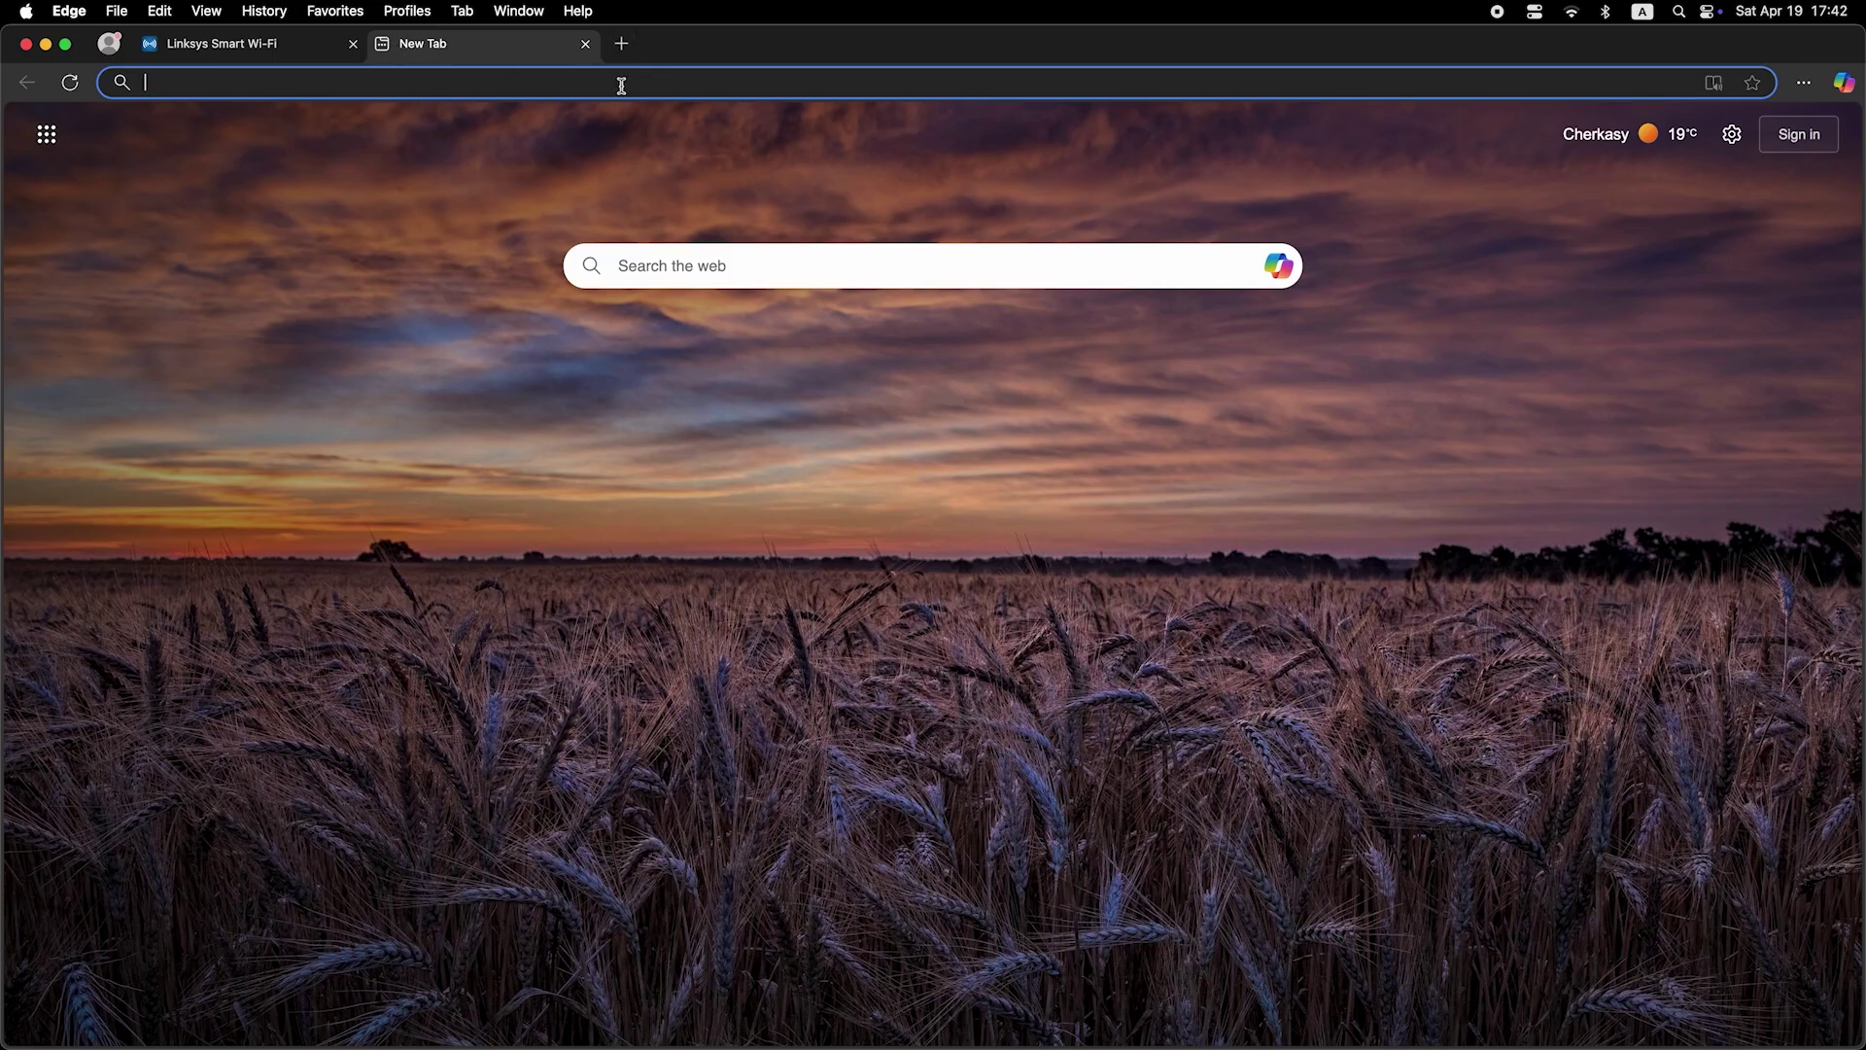
{"action": "type", "text": "hghghghg"}
{"action": "key", "text": "Return"}
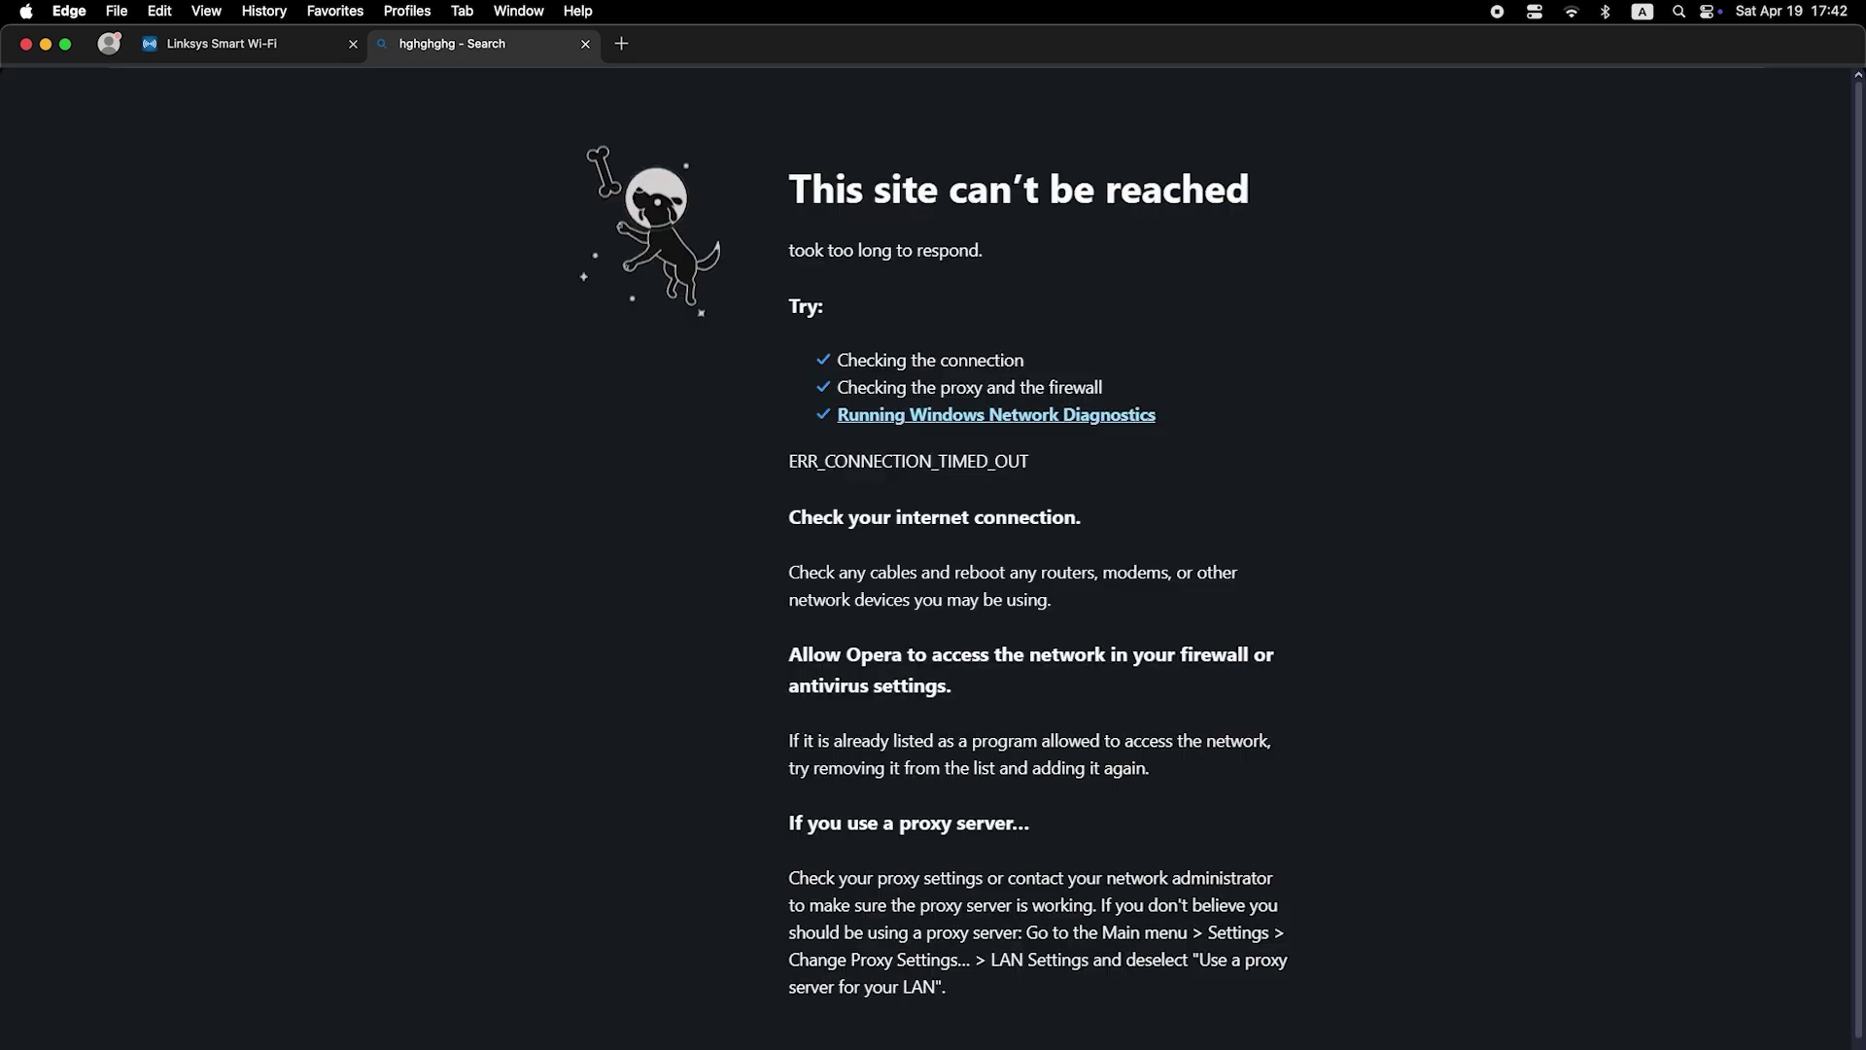
{"action": "left_click", "coordinate": [586, 44]}
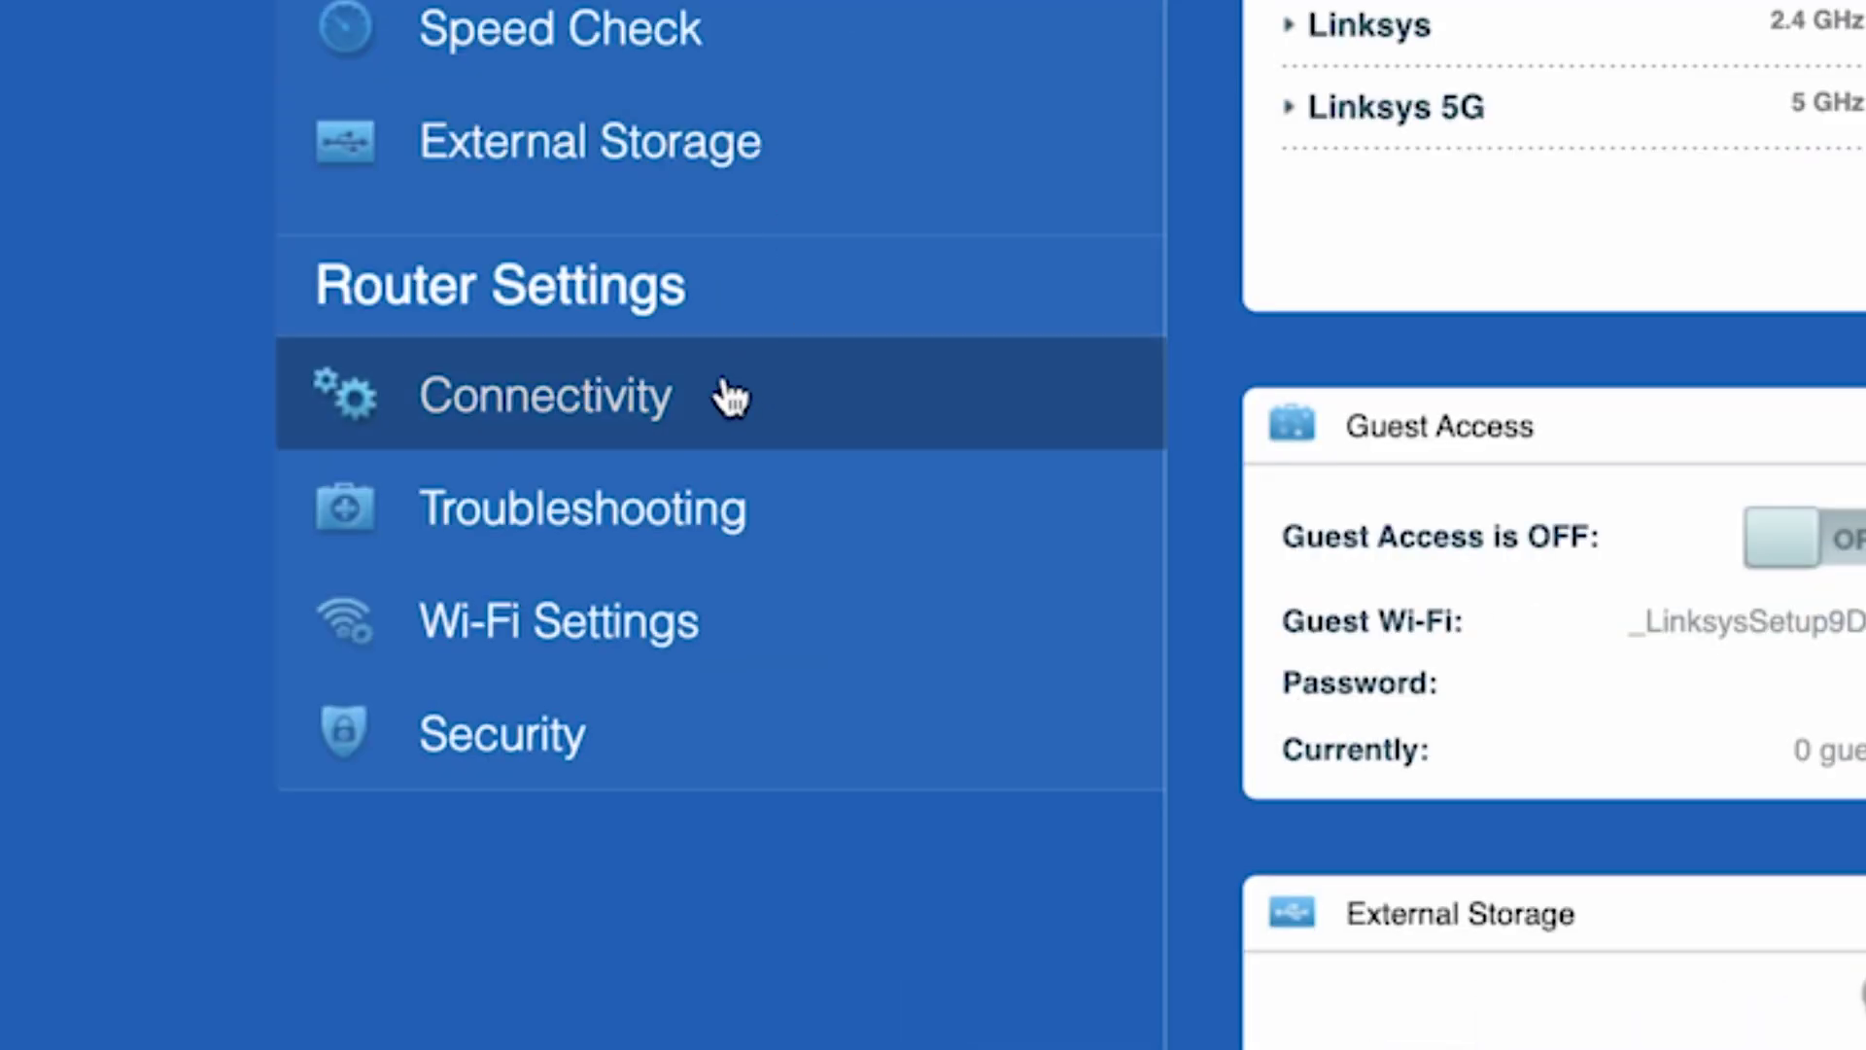
Step: In Internet Settings, enable and apply MAC Address Clone, then leave it disabled and close Connectivity
{"action": "left_click", "coordinate": [721, 383]}
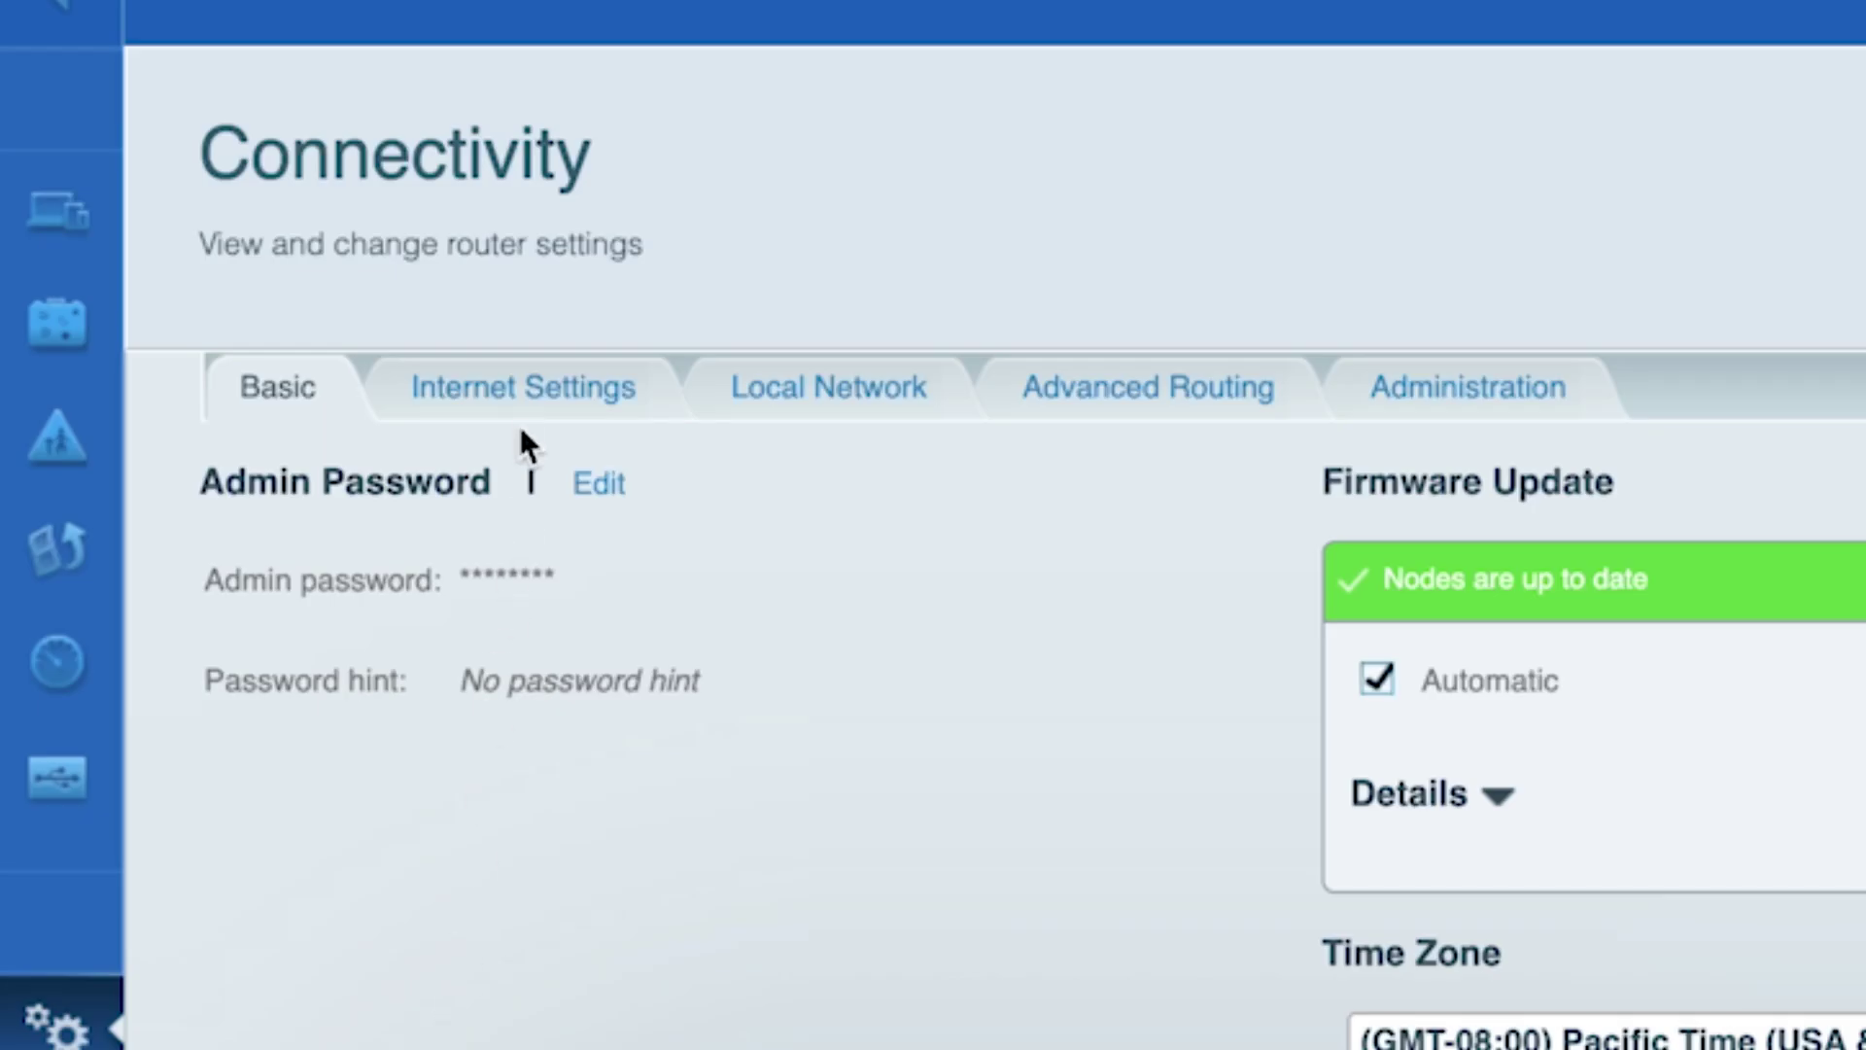
{"action": "left_click", "coordinate": [522, 393]}
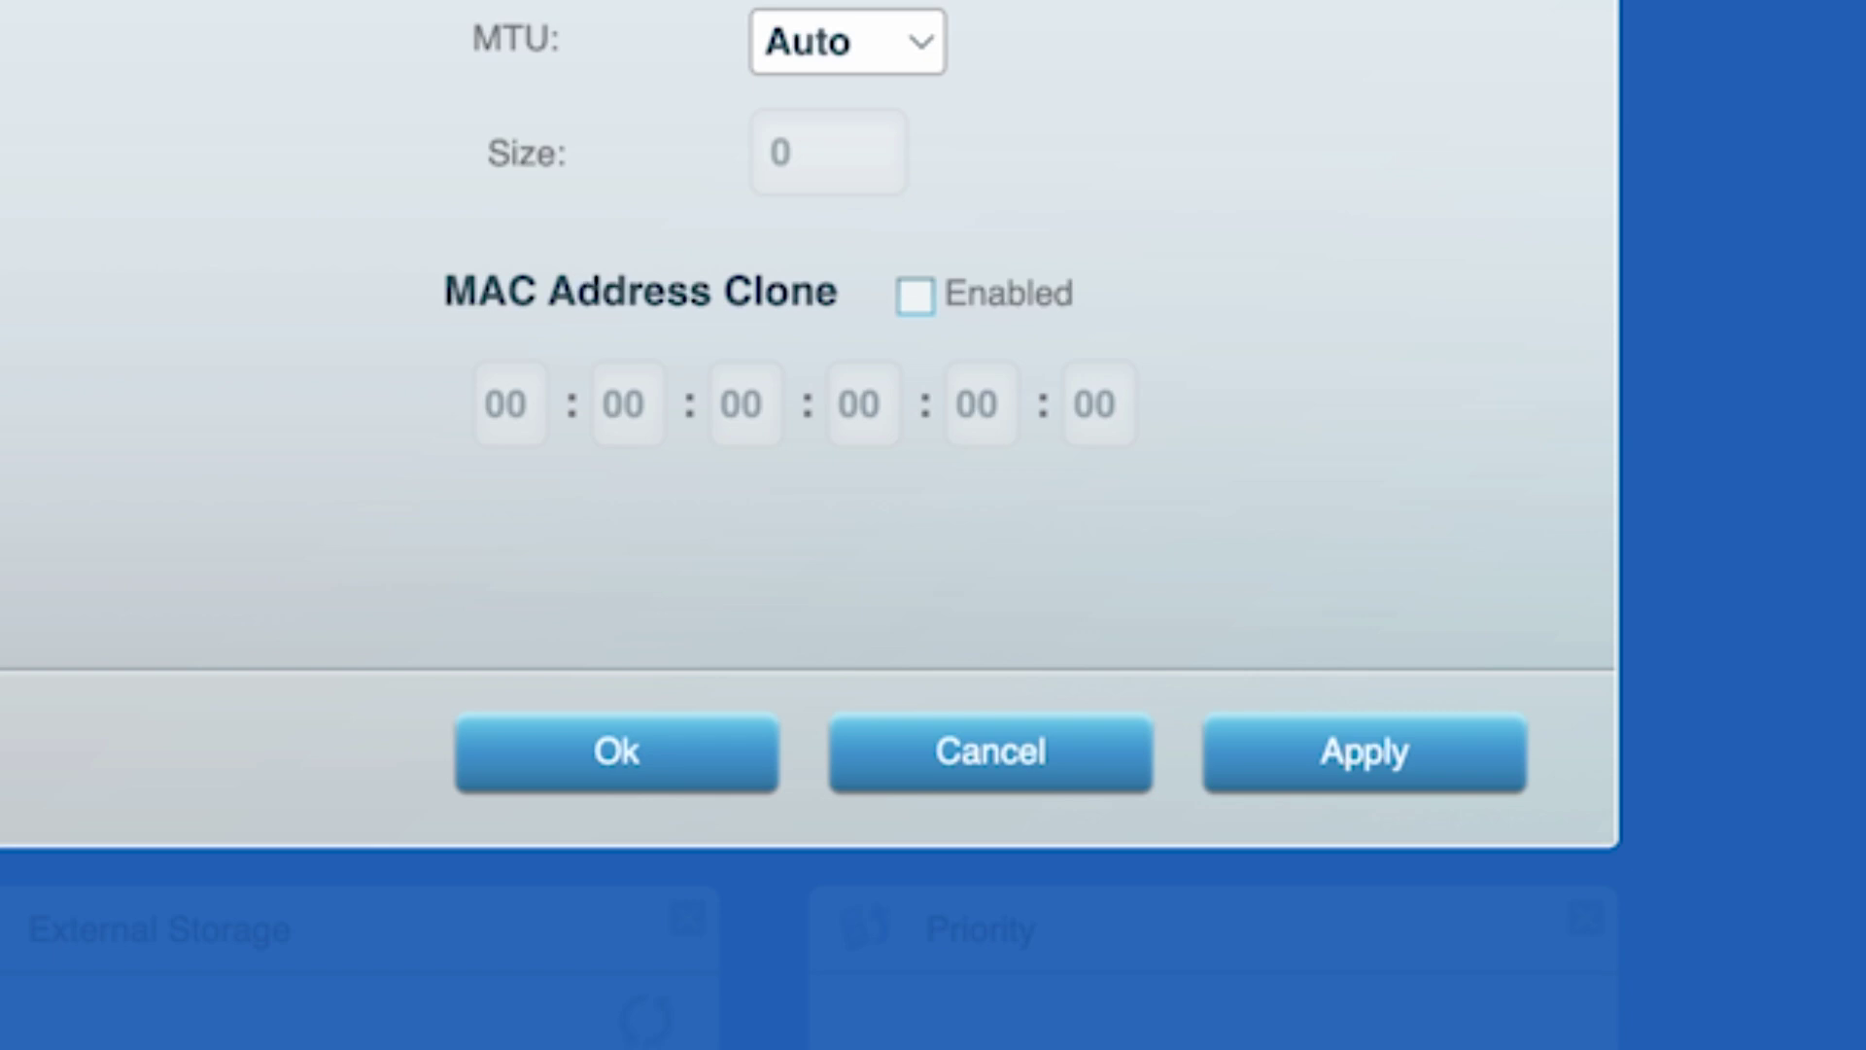
{"action": "left_click", "coordinate": [914, 294]}
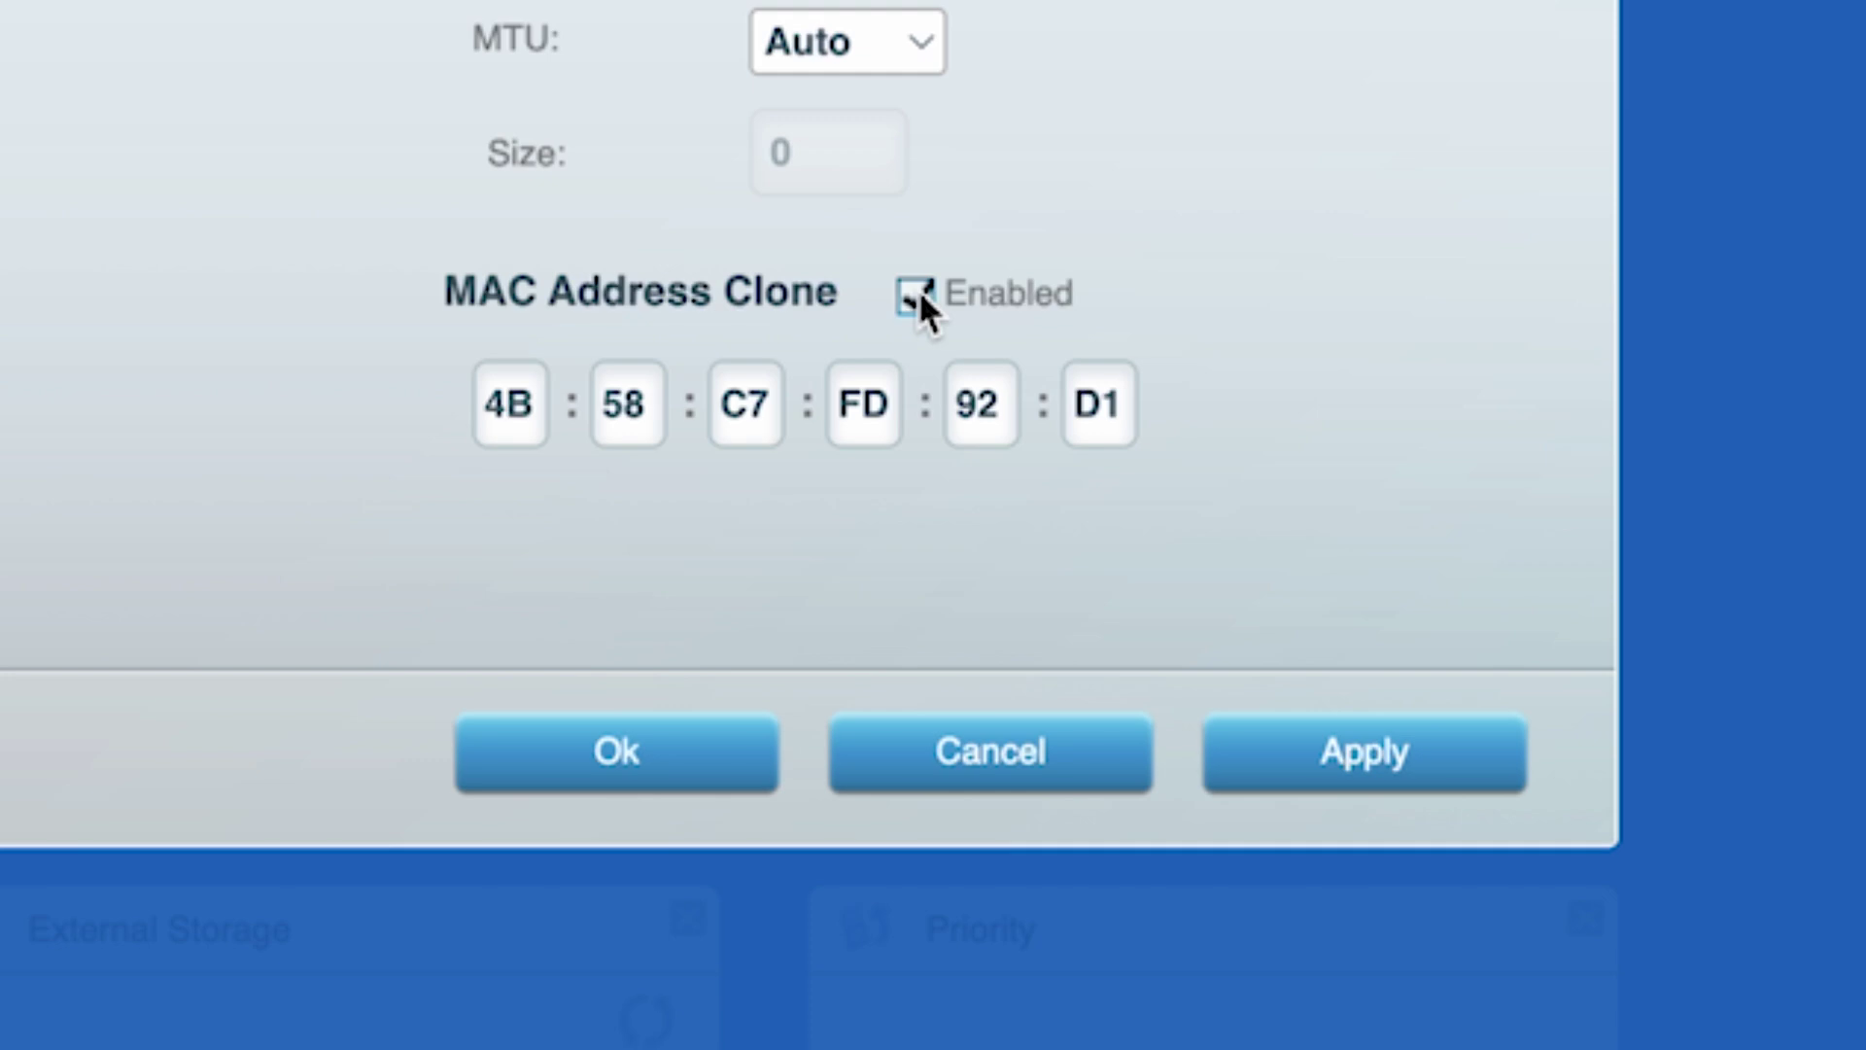
{"action": "left_click", "coordinate": [1366, 765]}
{"action": "key", "text": "space"}
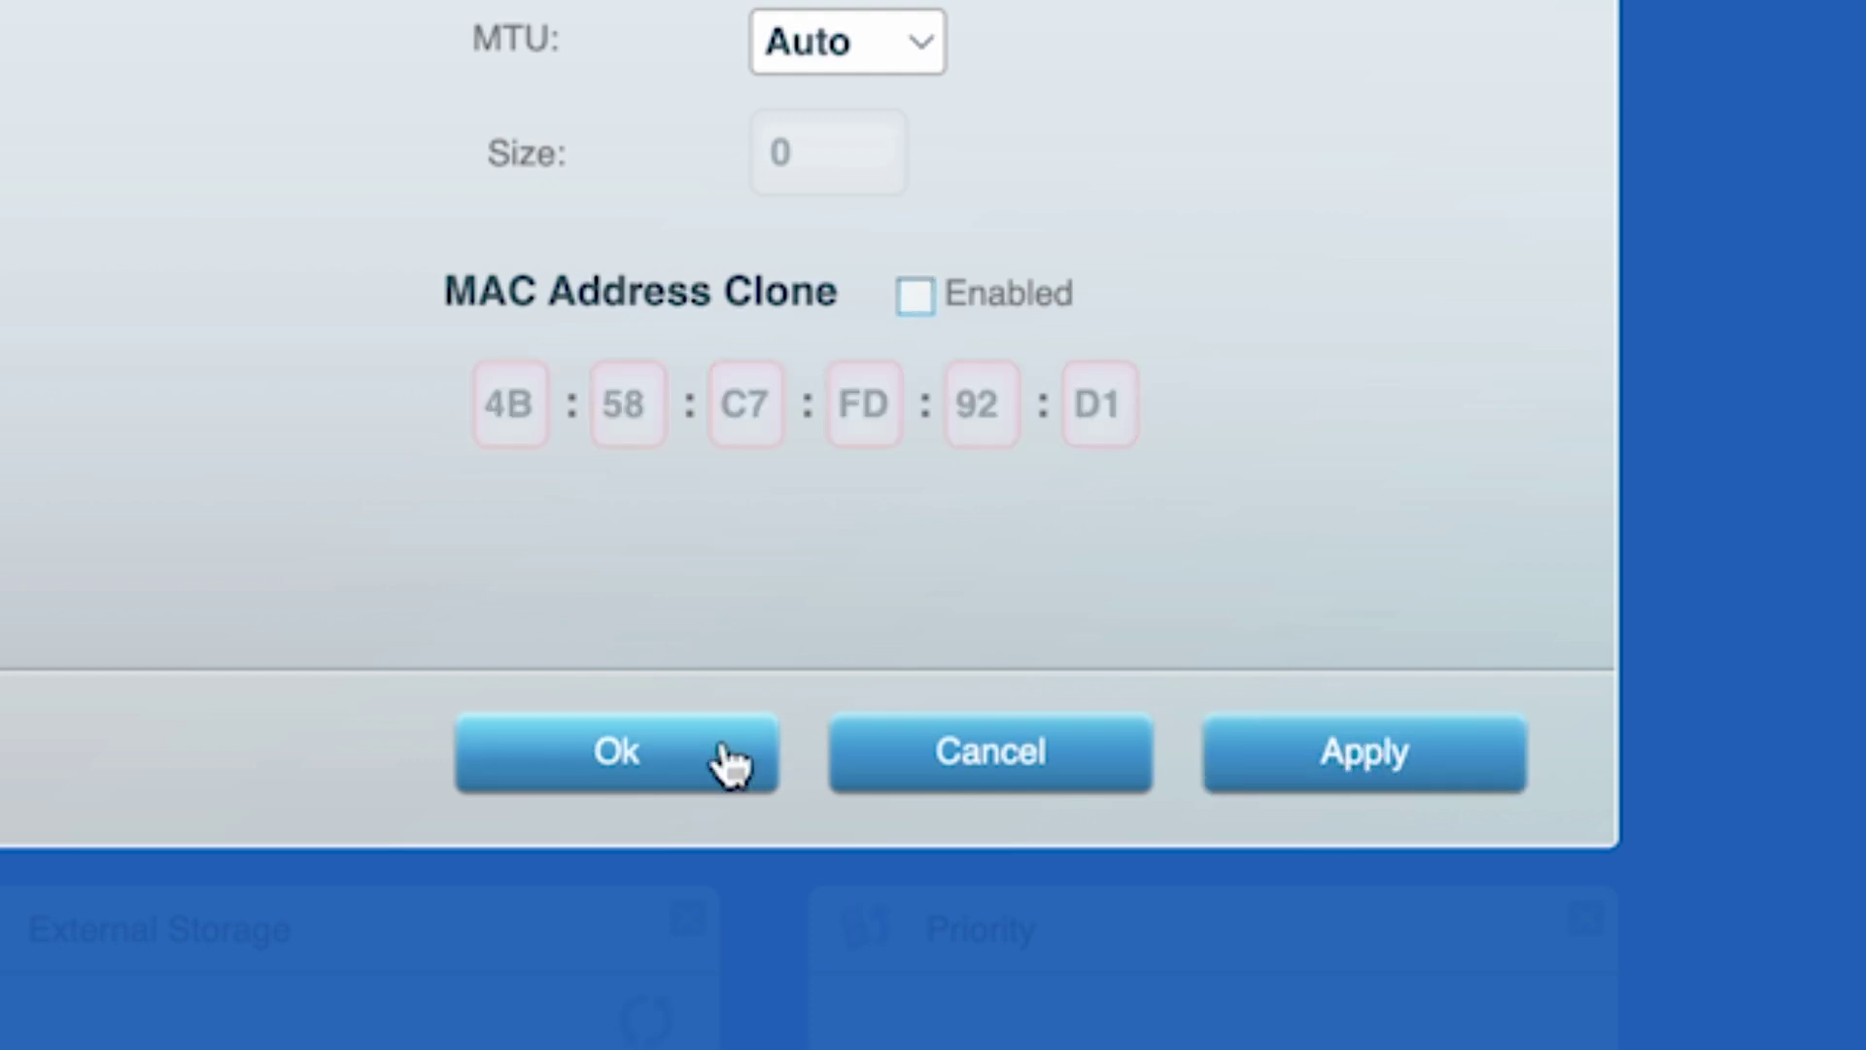
{"action": "left_click", "coordinate": [727, 763]}
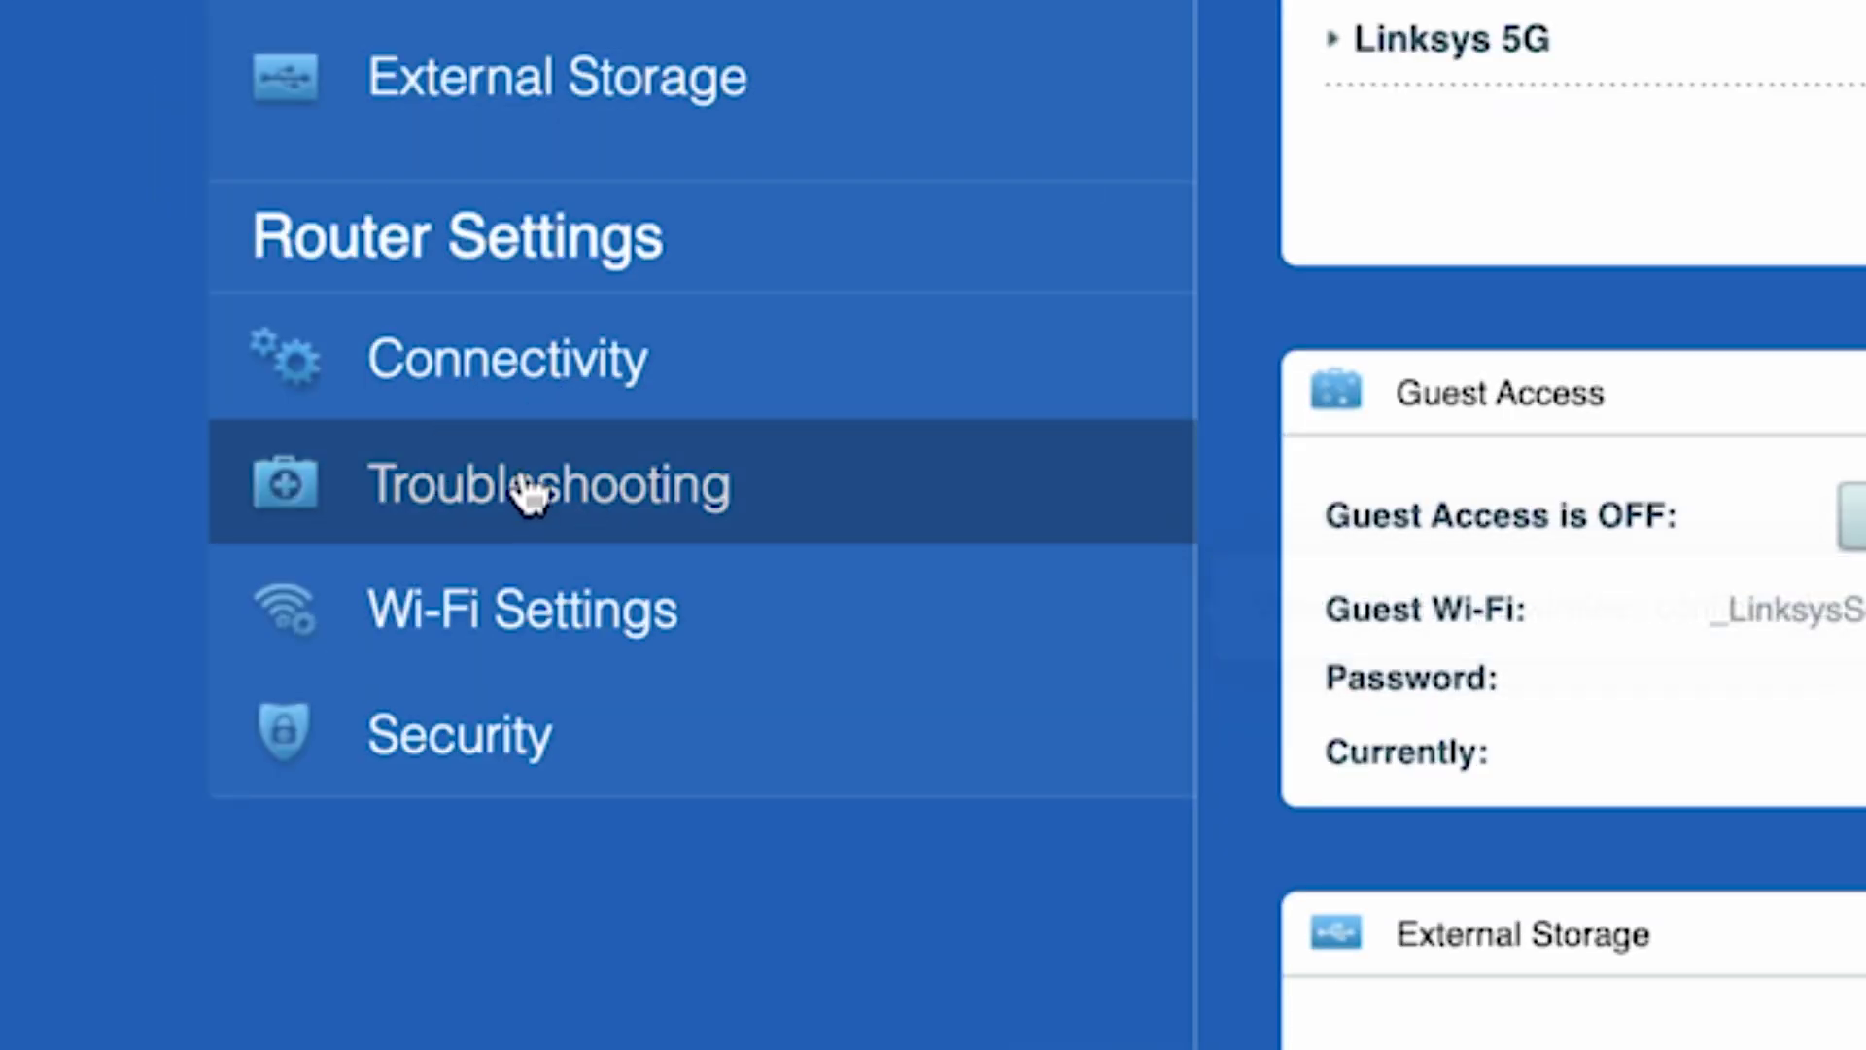
Step: Restart the mesh WiFi system from Troubleshooting > Diagnostics and confirm the restart
{"action": "left_click", "coordinate": [327, 737]}
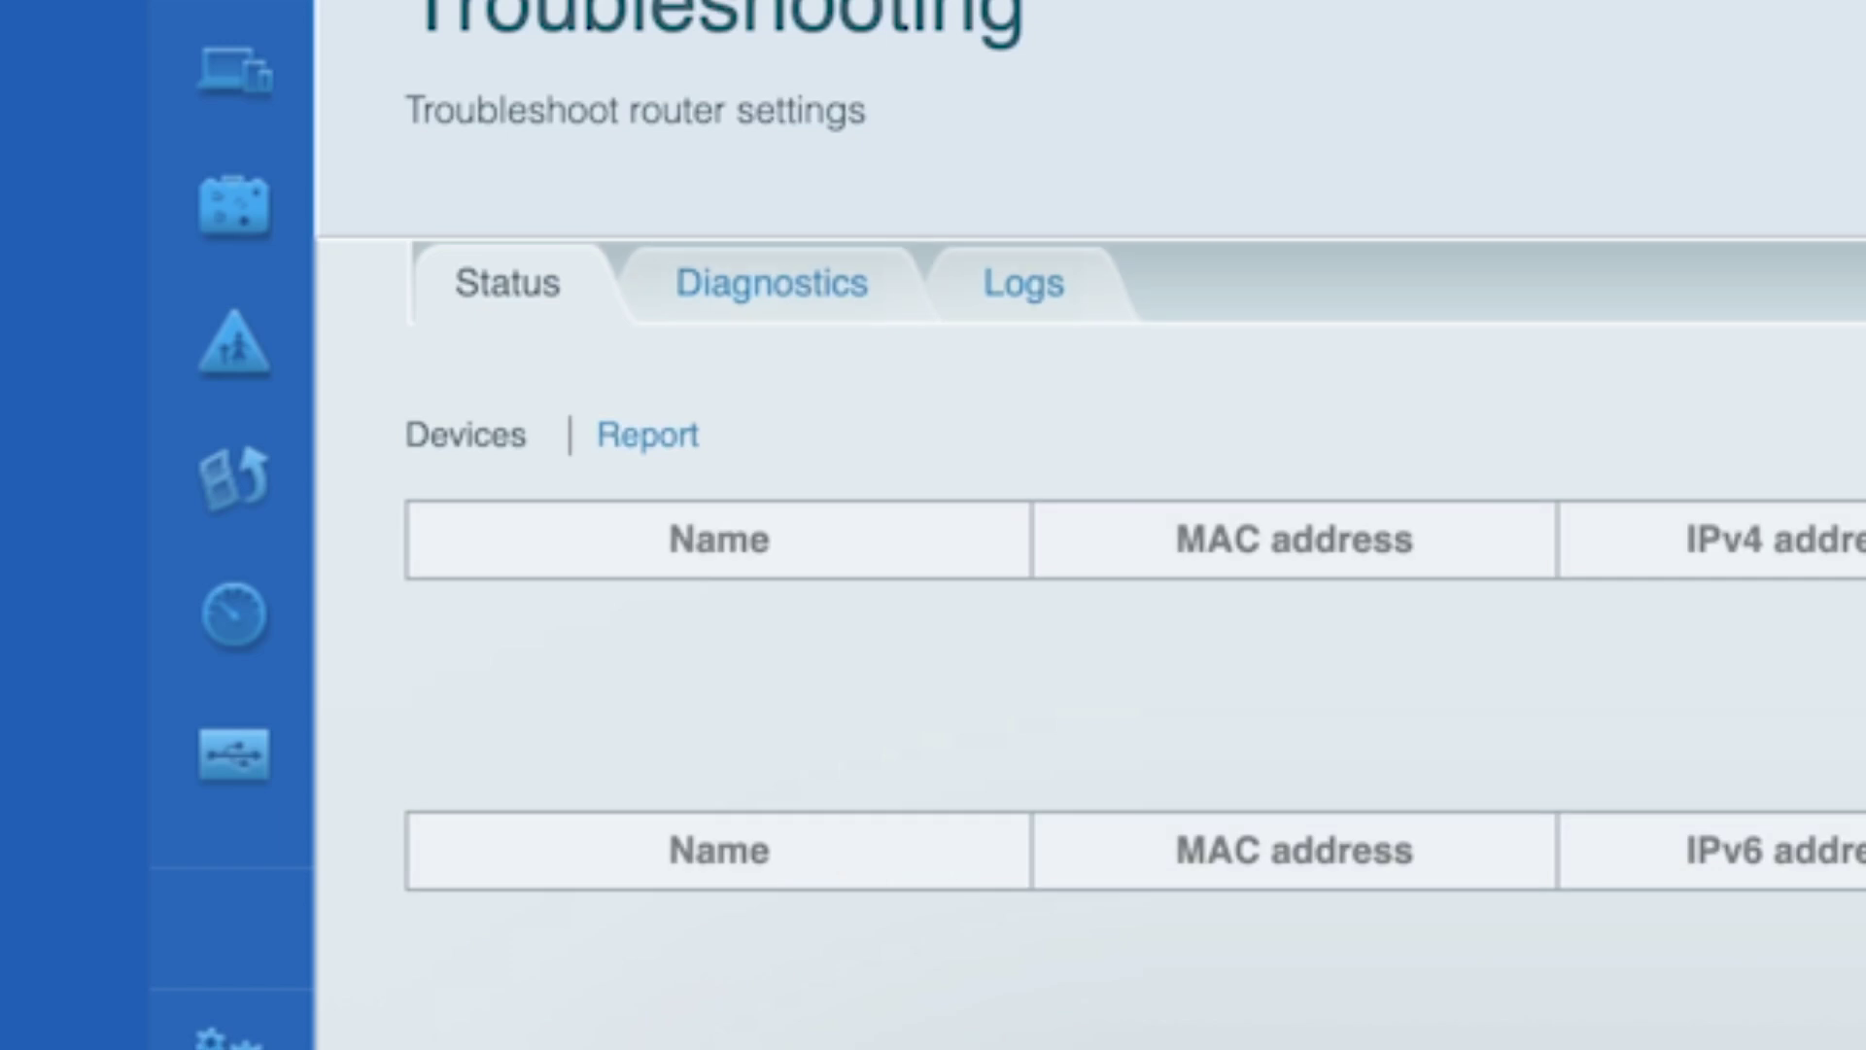
{"action": "left_click", "coordinate": [778, 292]}
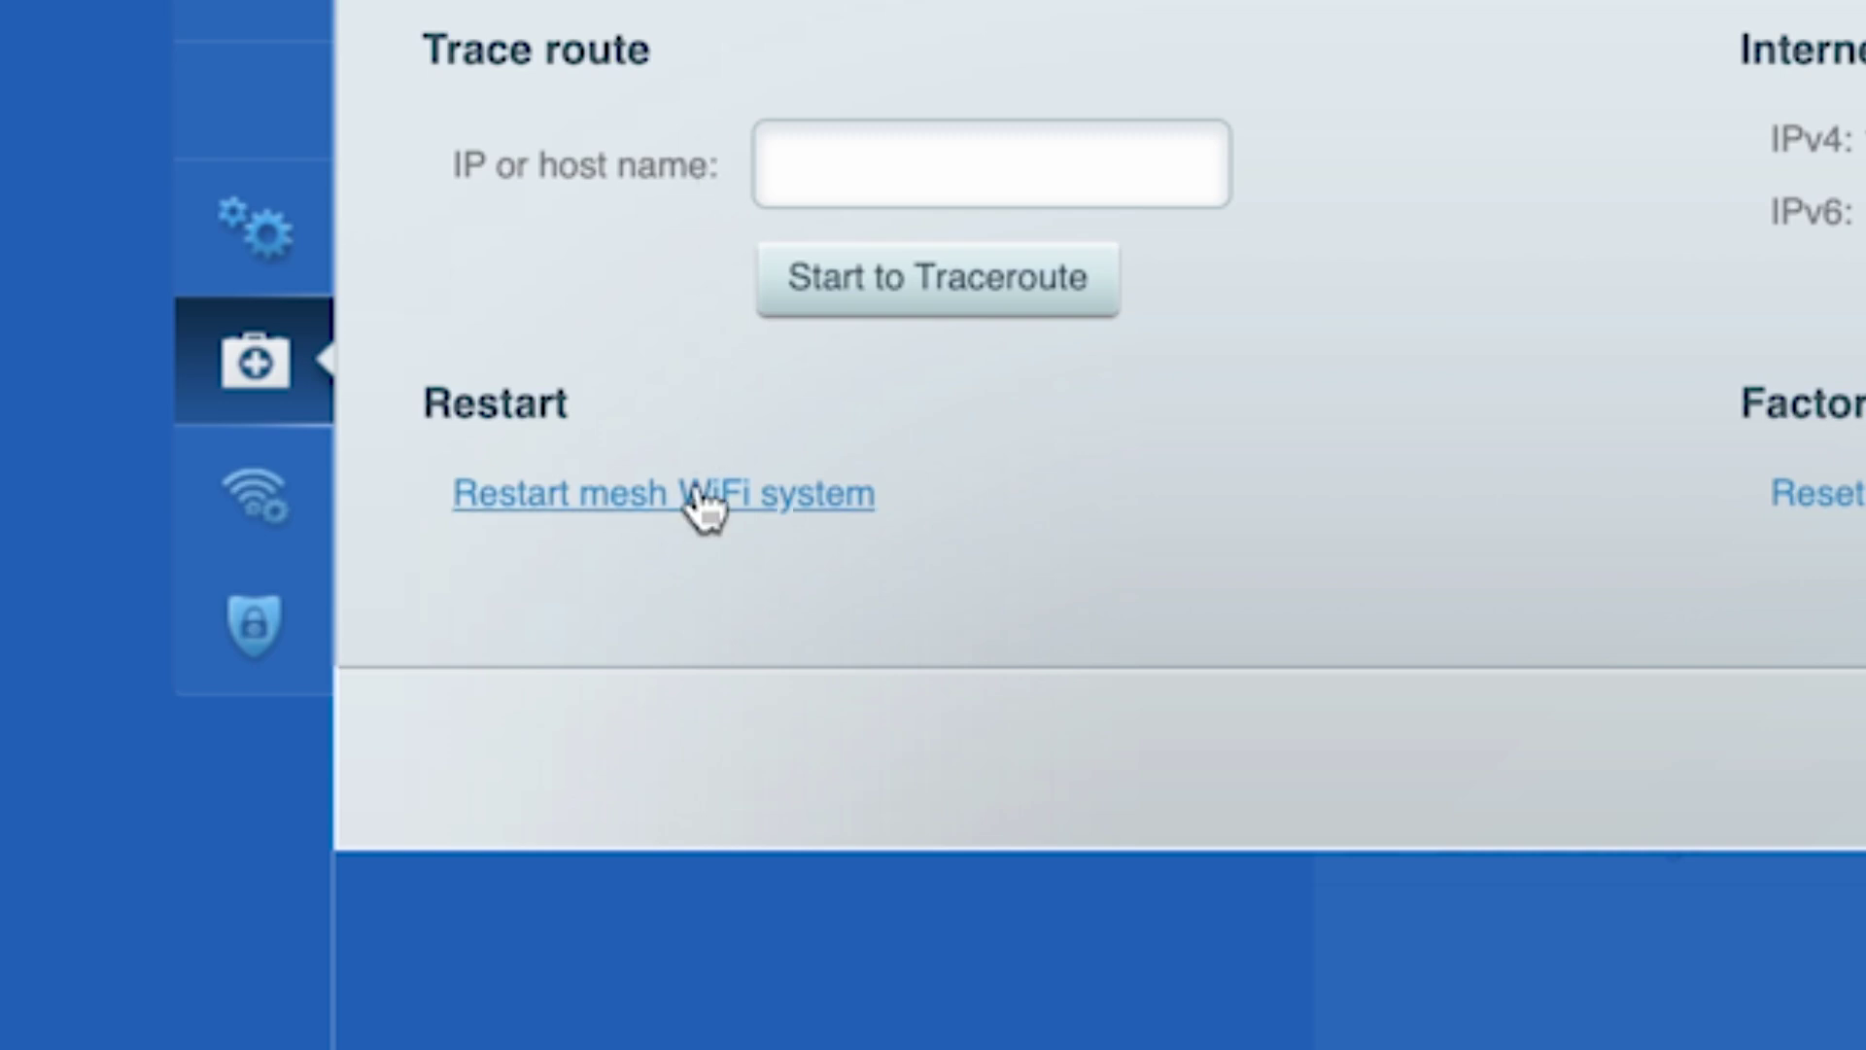
{"action": "left_click", "coordinate": [697, 491]}
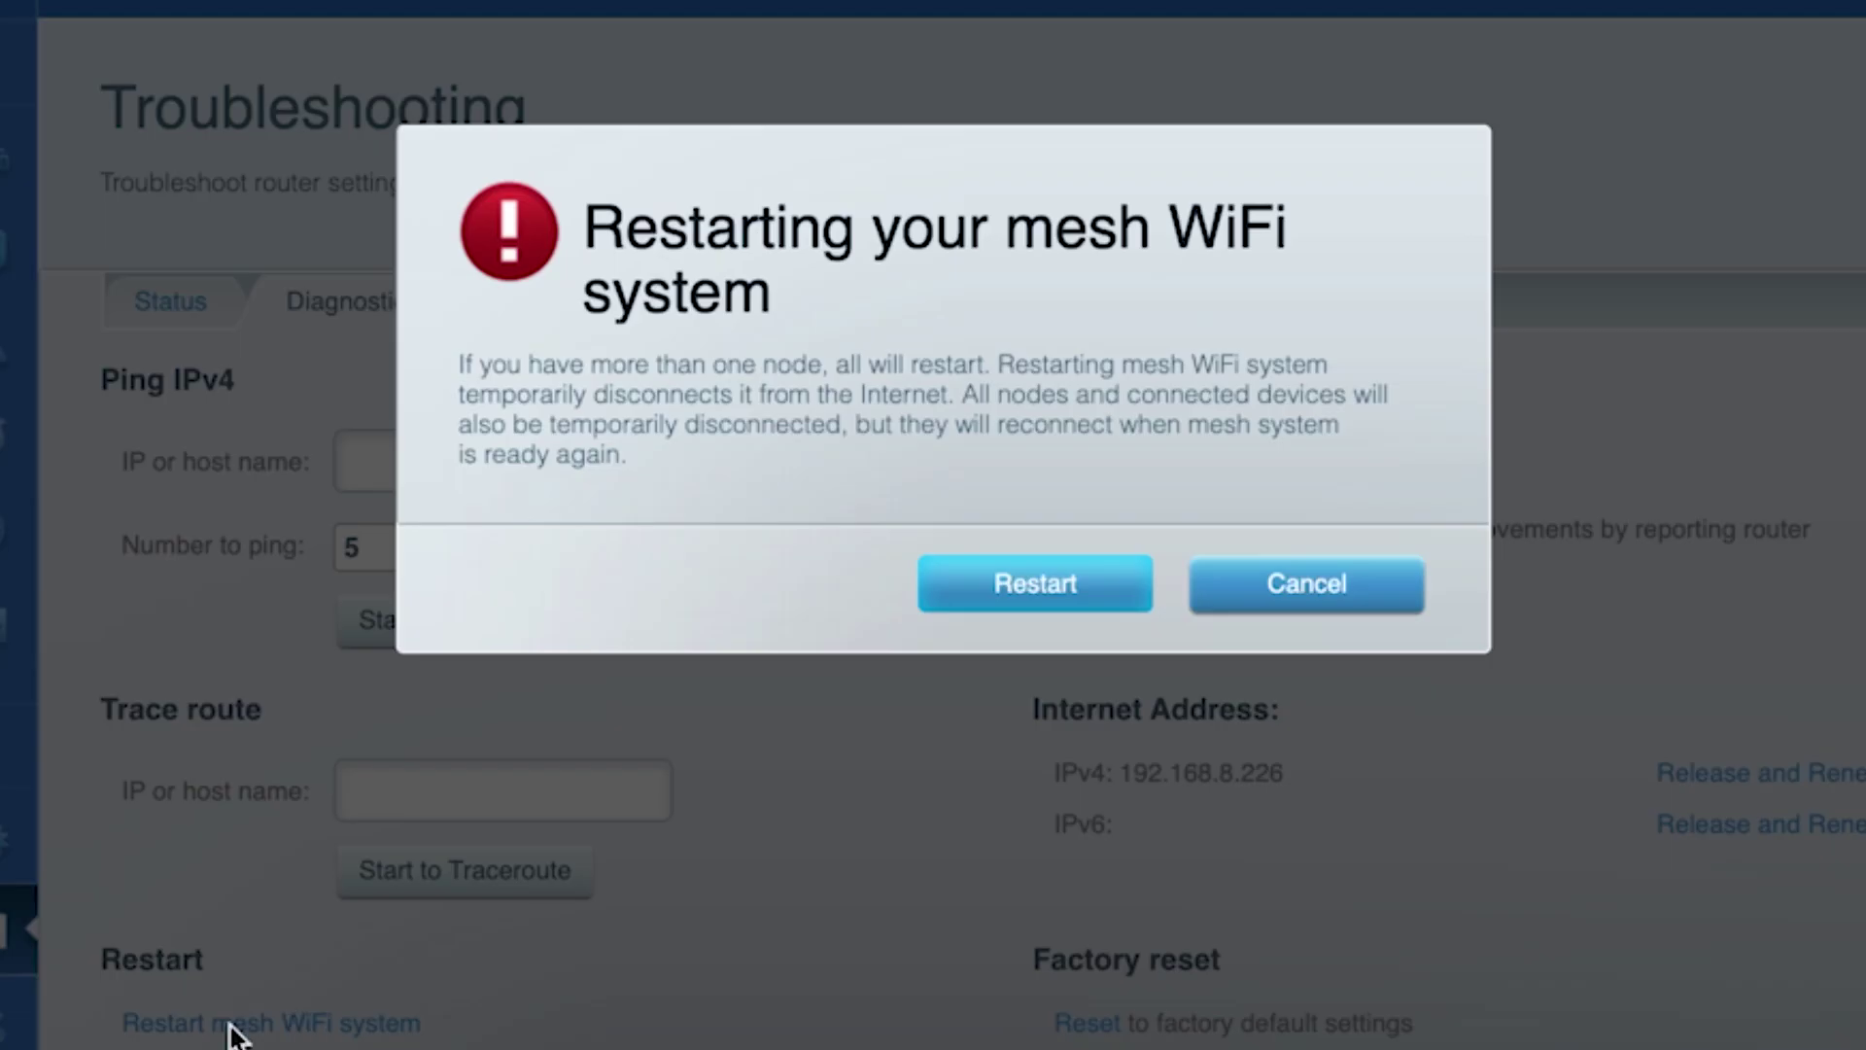
{"action": "left_click", "coordinate": [1045, 598]}
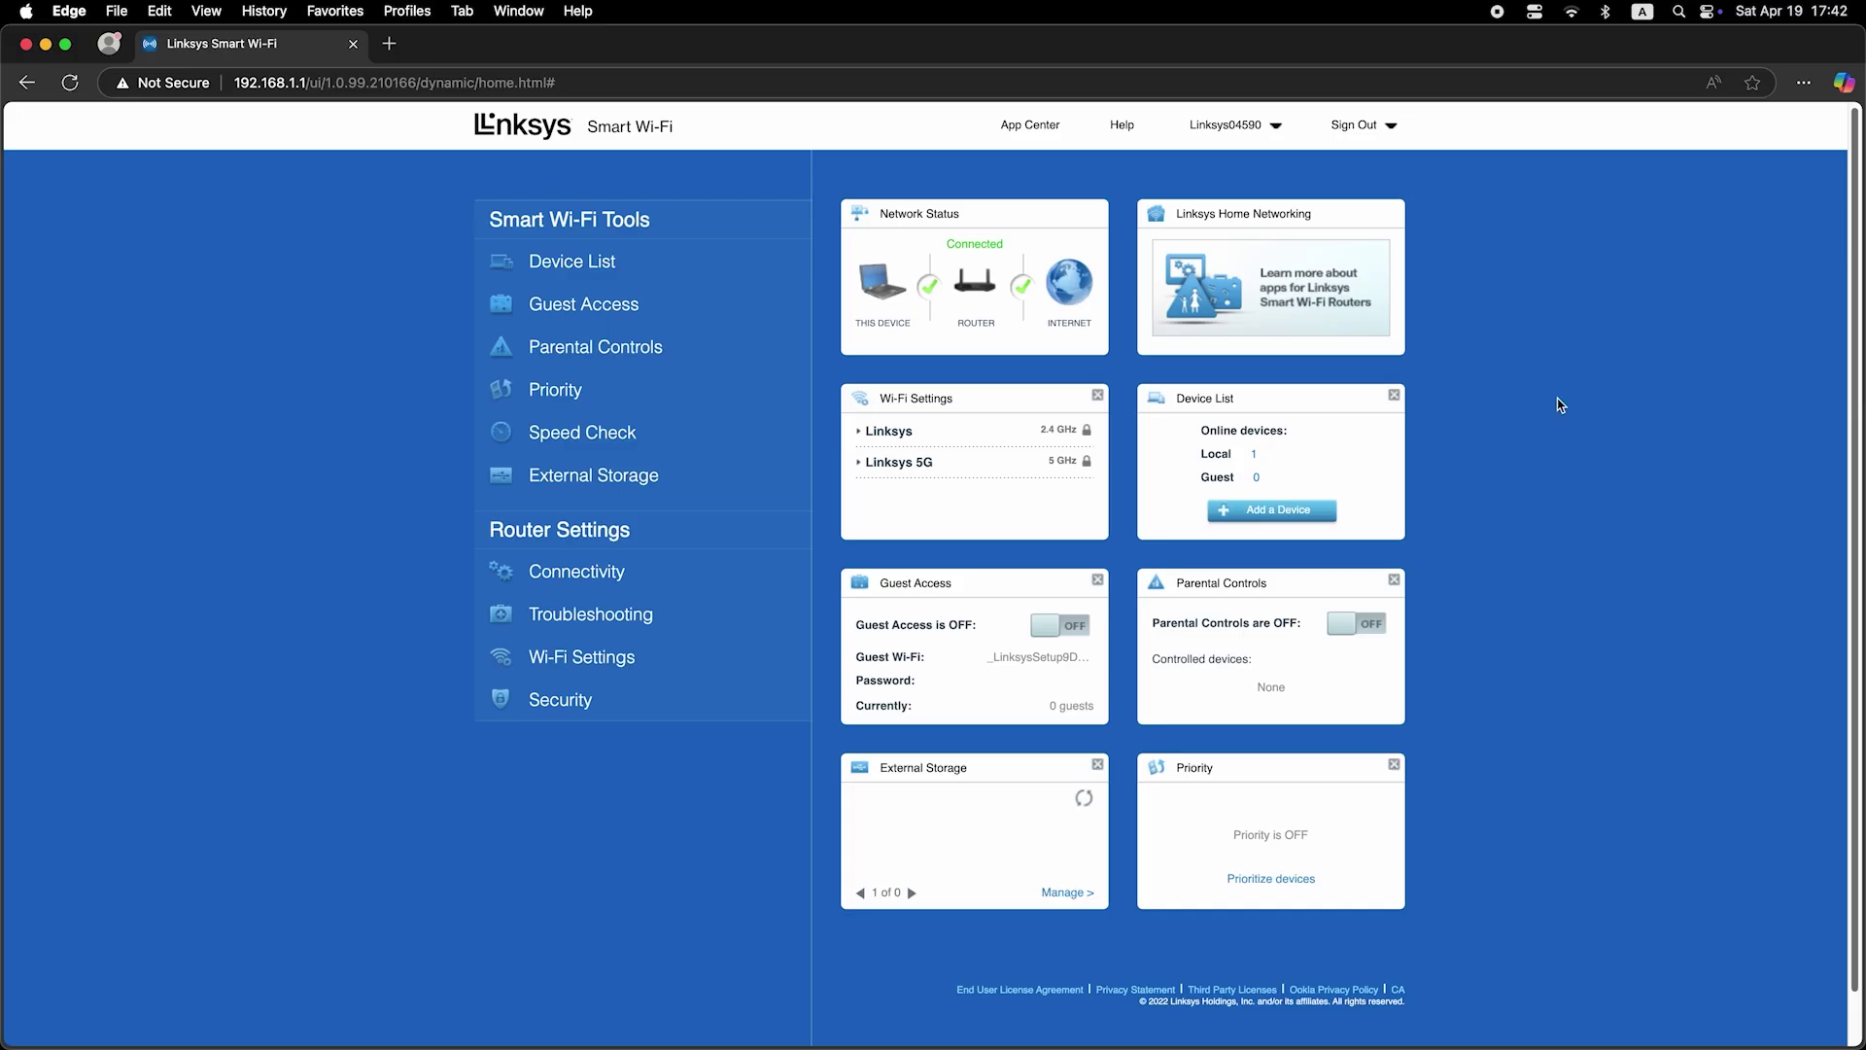
Step: Search Bing for 'hghghghg' in a new Edge tab to verify internet access
{"action": "left_click", "coordinate": [389, 44]}
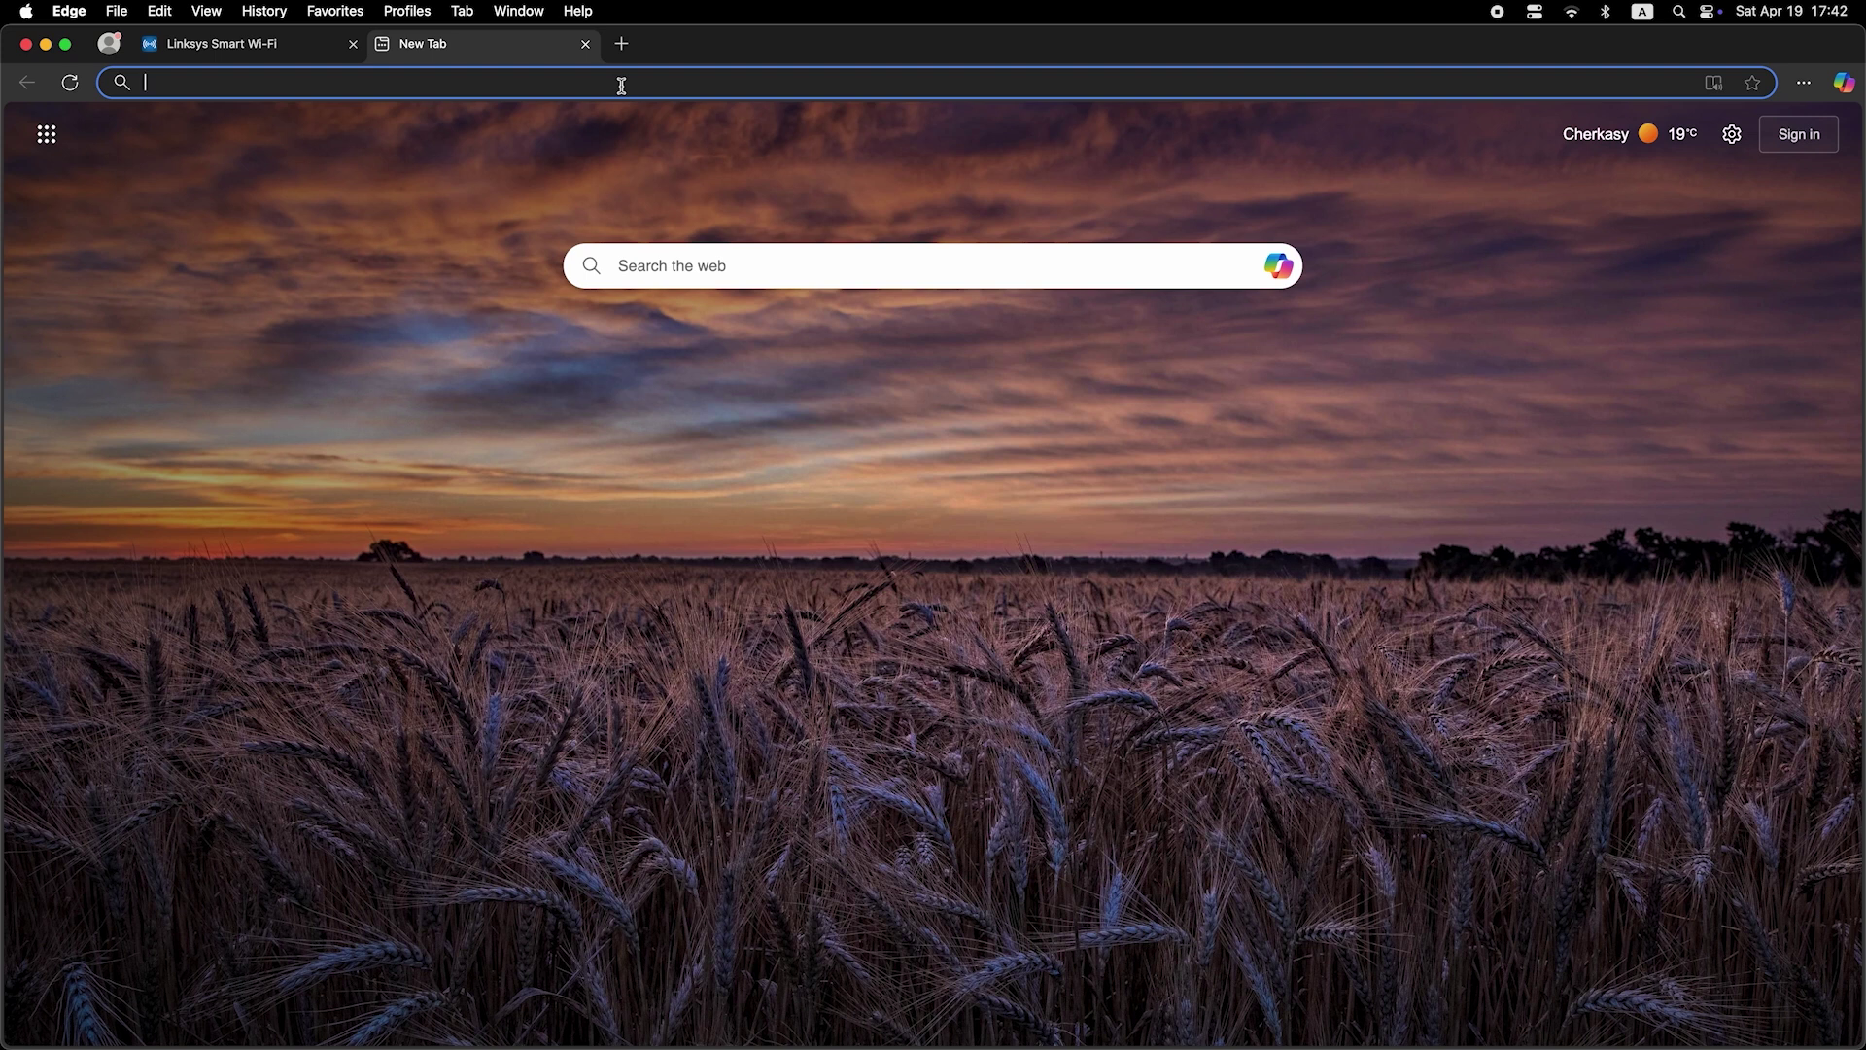
{"action": "type", "text": "hghghghg"}
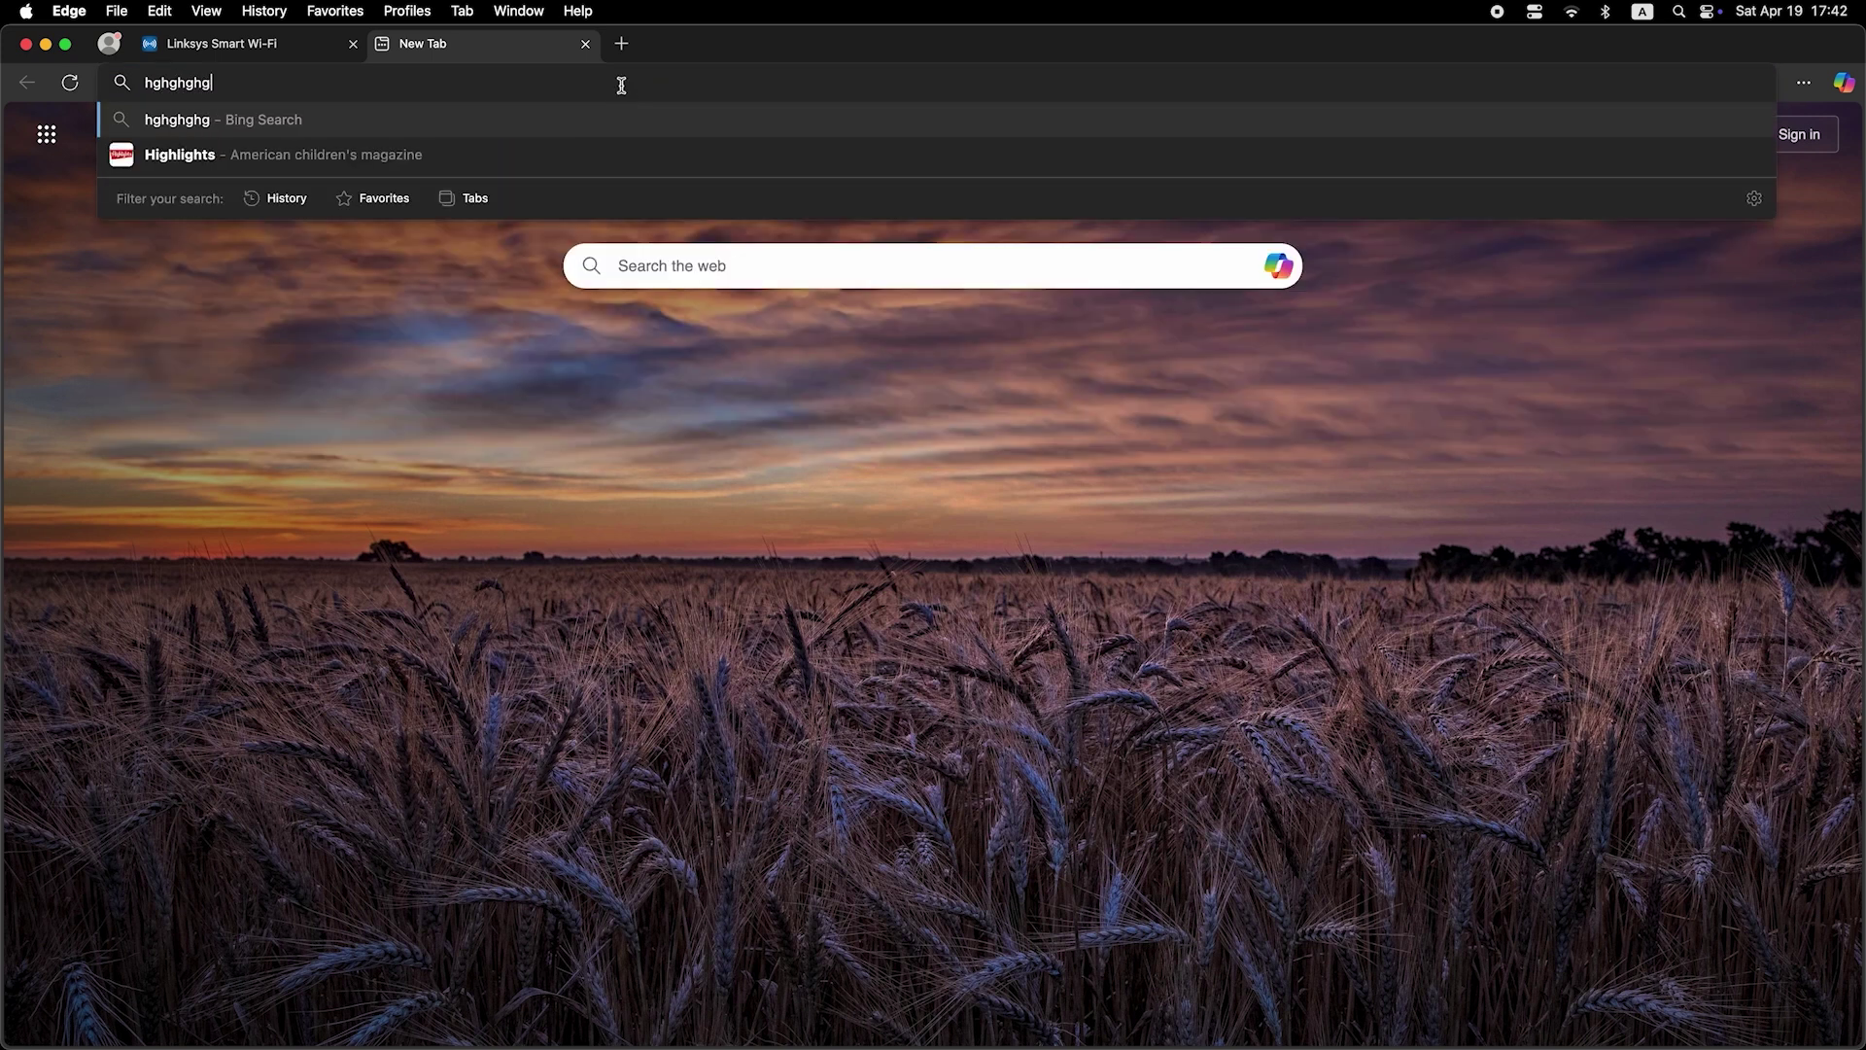
{"action": "key", "text": "Return"}
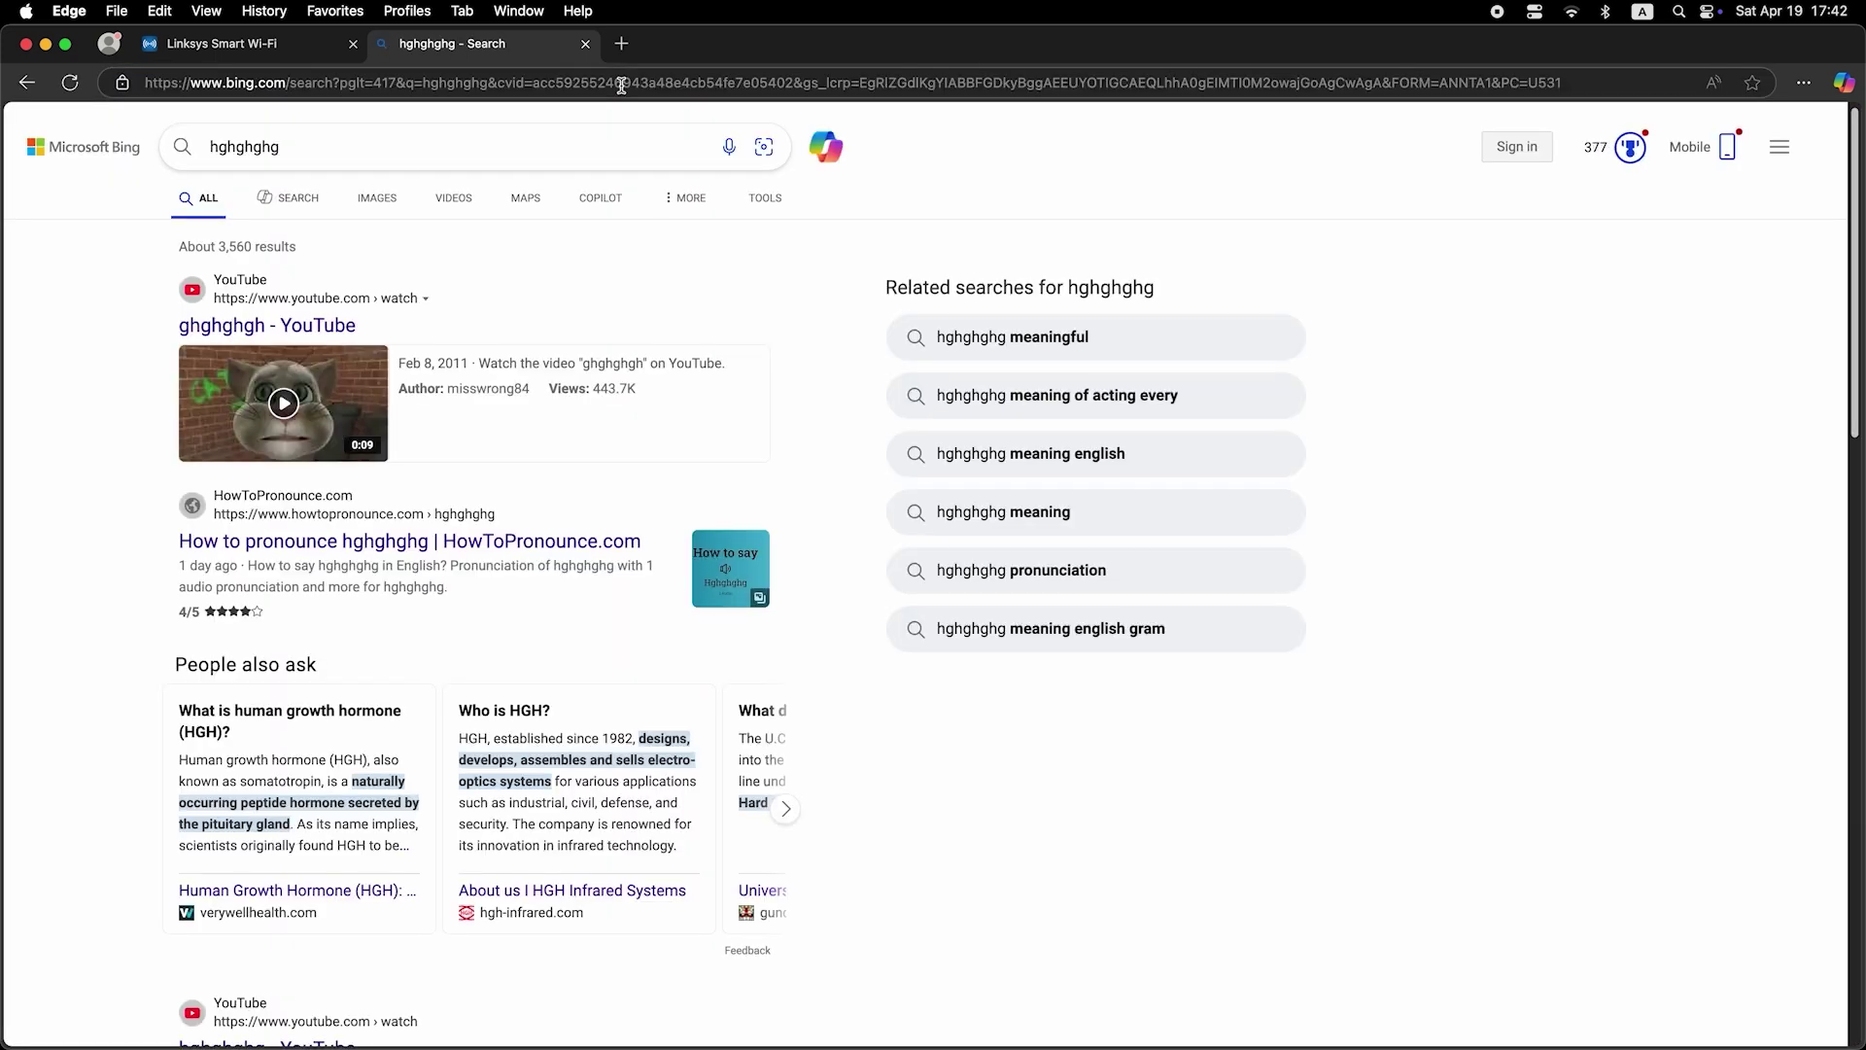